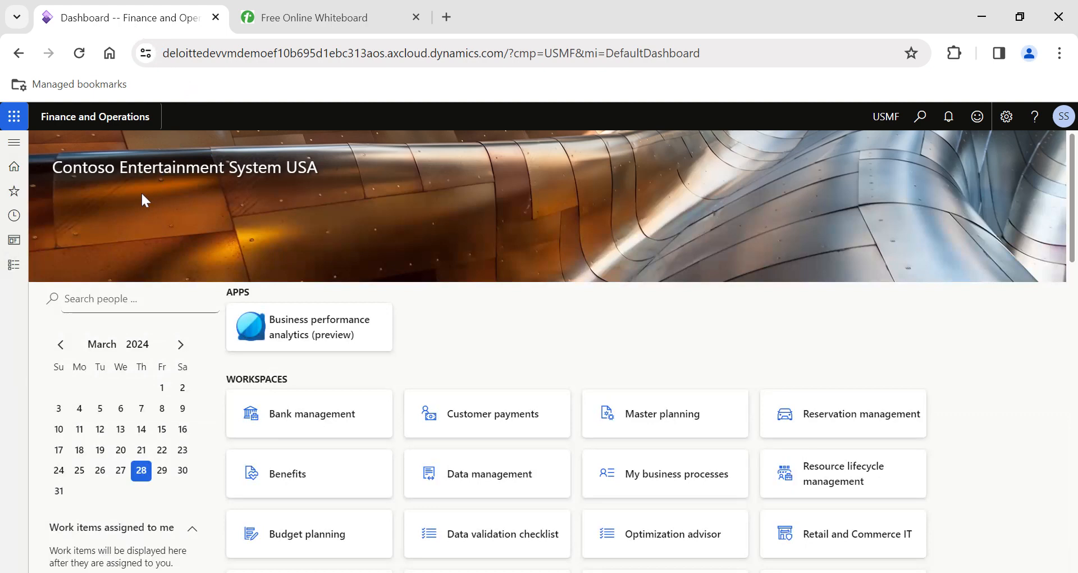
# - Review the trade agreement topic list on the online whiteboard, and return to Finance and Operations
pyautogui.click(304, 19)
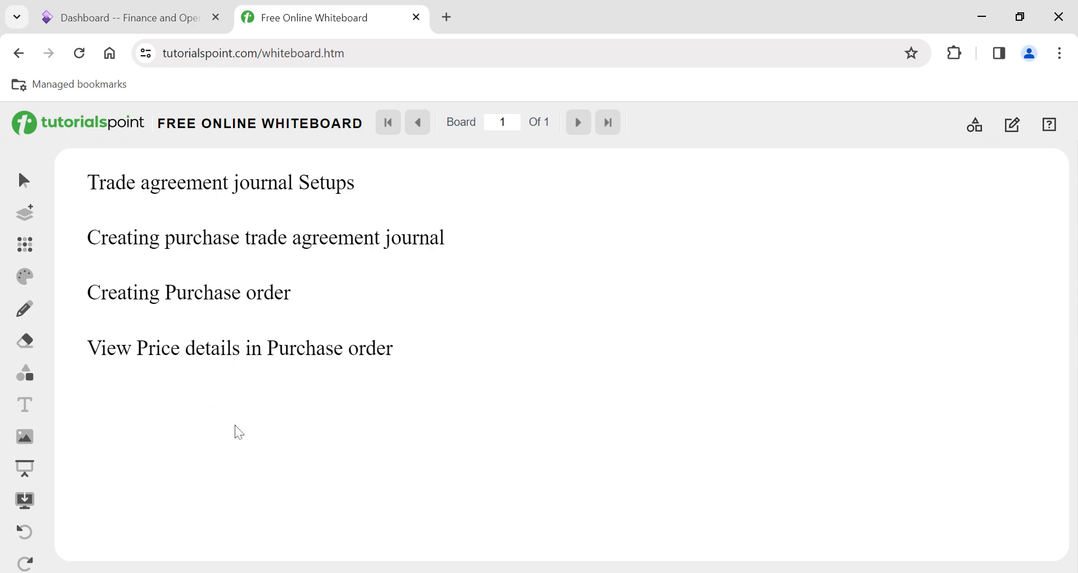
pyautogui.click(137, 17)
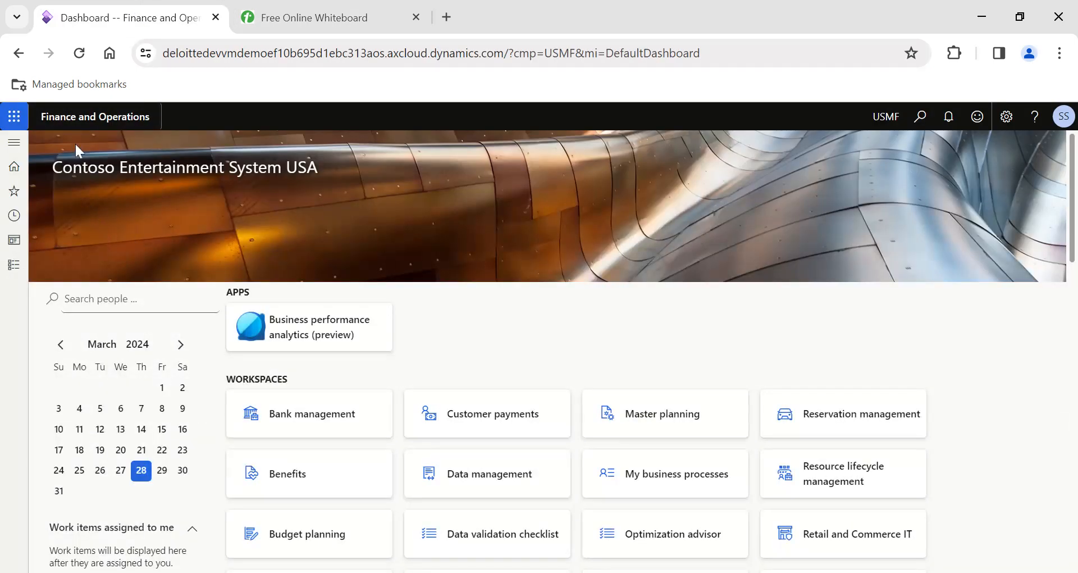
# - Show the Procurement and sourcing module's navigation with all of its sections collapsed
pyautogui.click(14, 264)
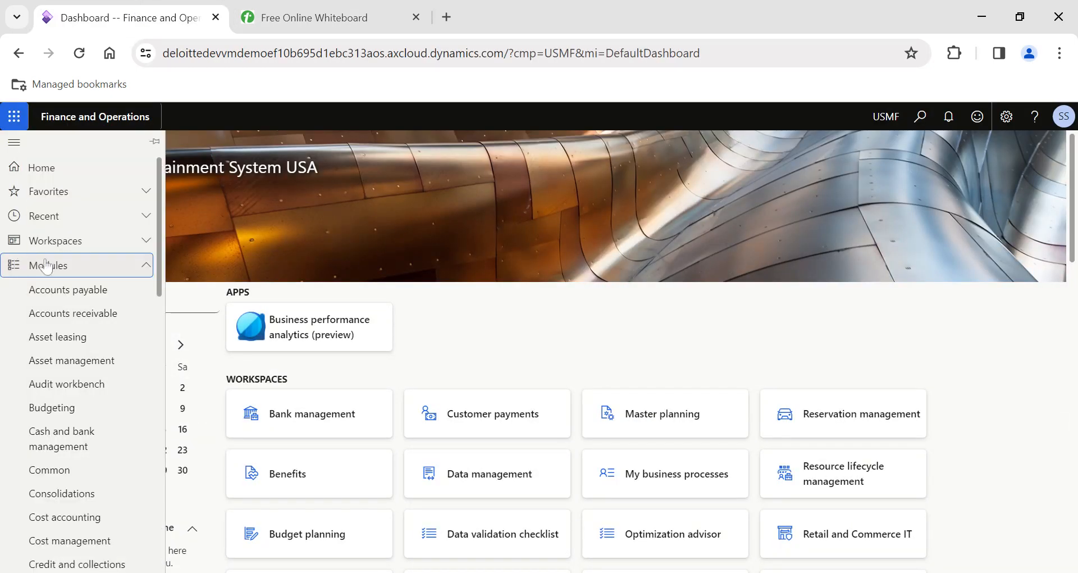
pyautogui.scroll(-8, 67, 365)
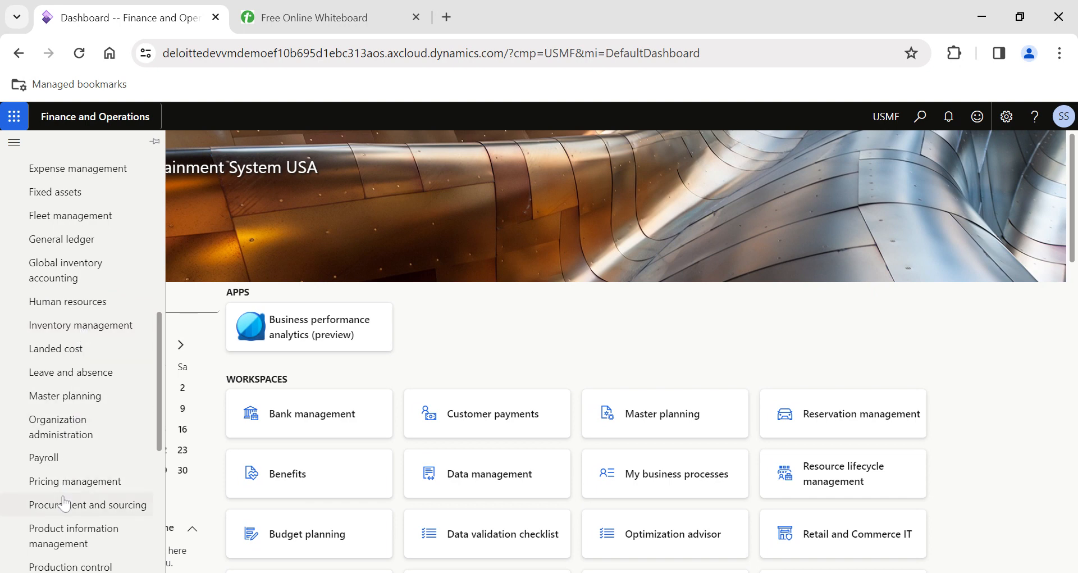
pyautogui.scroll(-1, 63, 504)
pyautogui.click(66, 460)
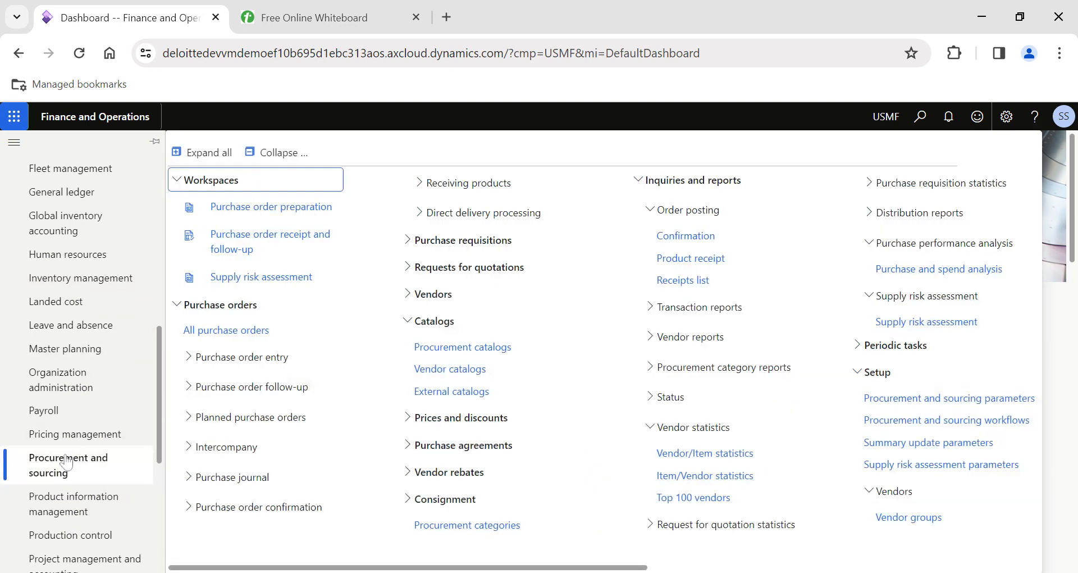
pyautogui.click(267, 154)
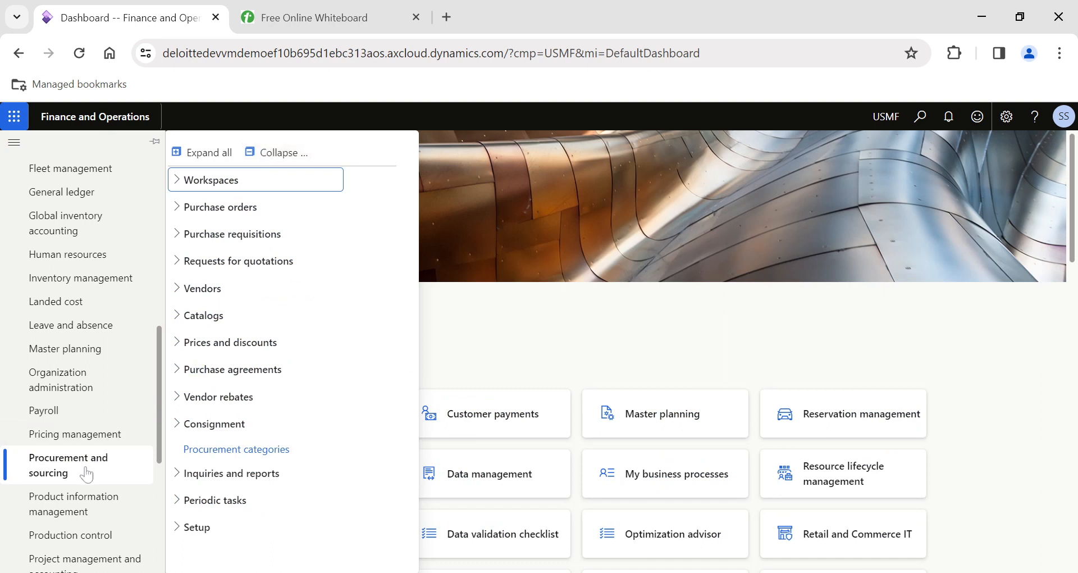
# - Recheck the whiteboard topics, and open the trade agreement journal names in the prices and discounts setup of Procurement and sourcing
pyautogui.click(309, 18)
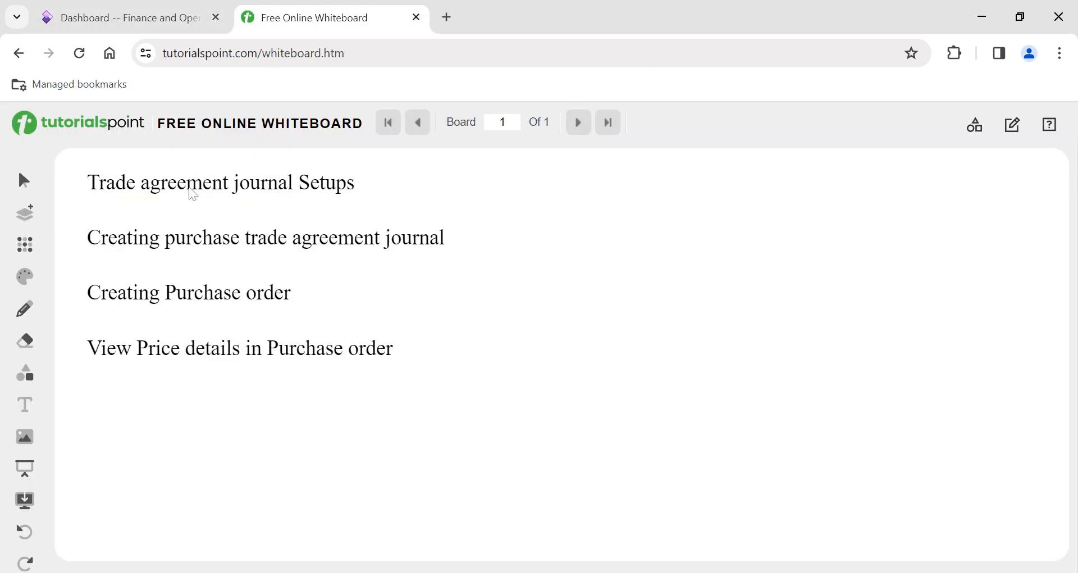
pyautogui.click(162, 22)
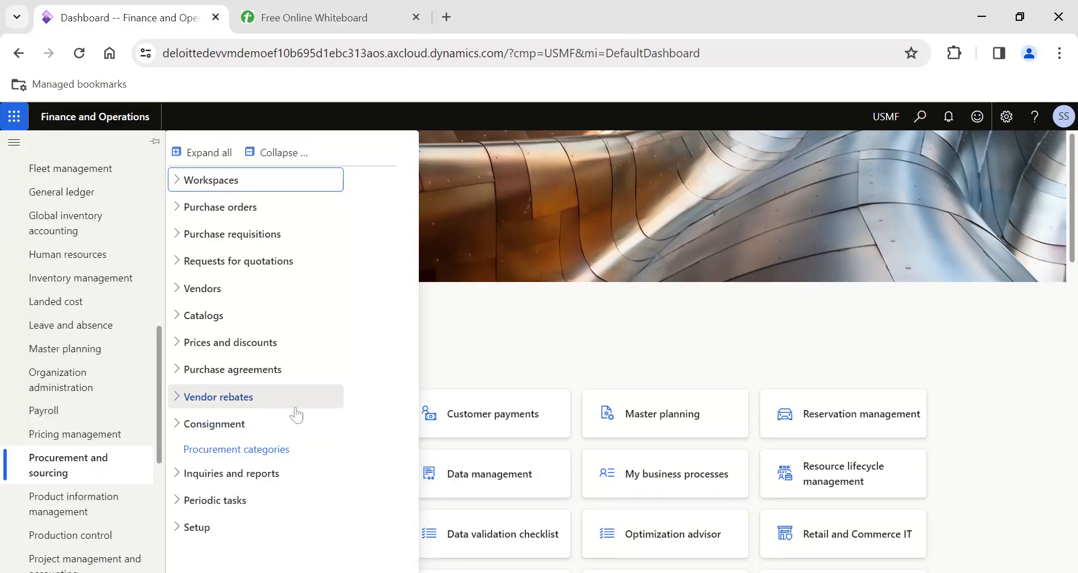
pyautogui.click(220, 530)
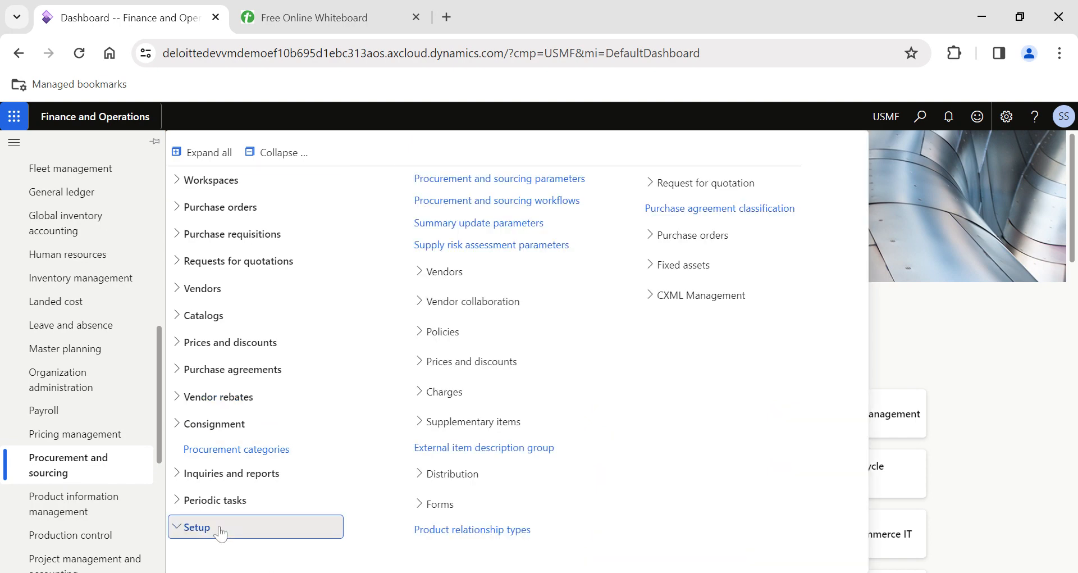
pyautogui.click(463, 364)
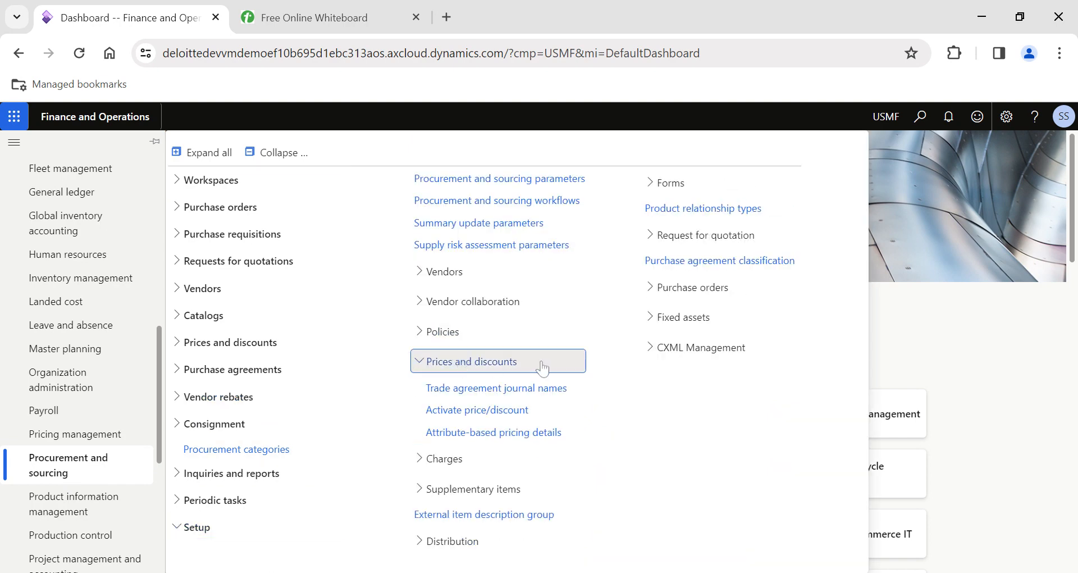
pyautogui.click(489, 395)
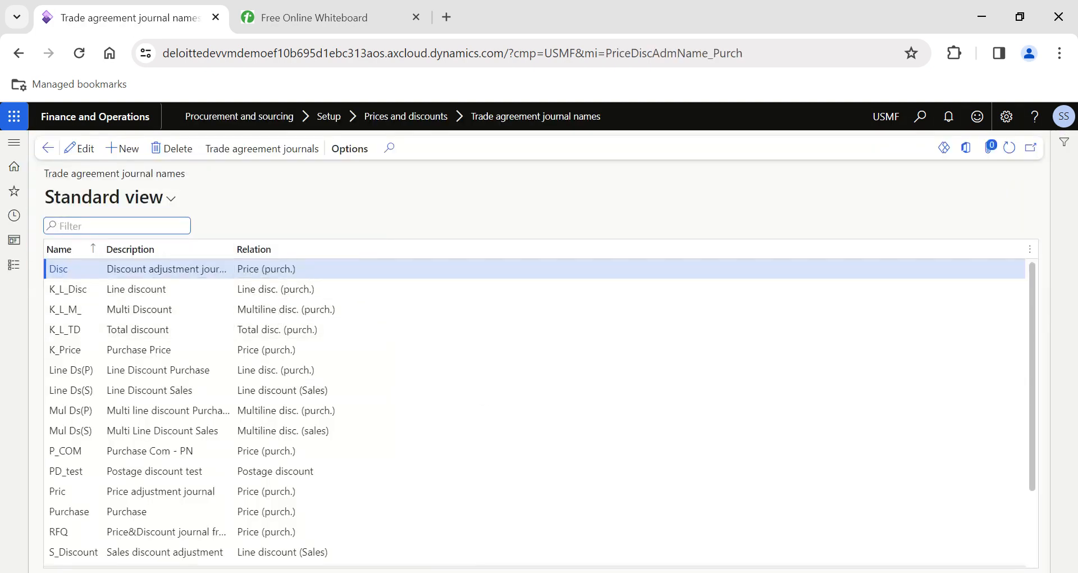
# - Create and save the journal name Pur Pri SB with description Purchase price Skybag and relation Price (purch.)
pyautogui.click(127, 150)
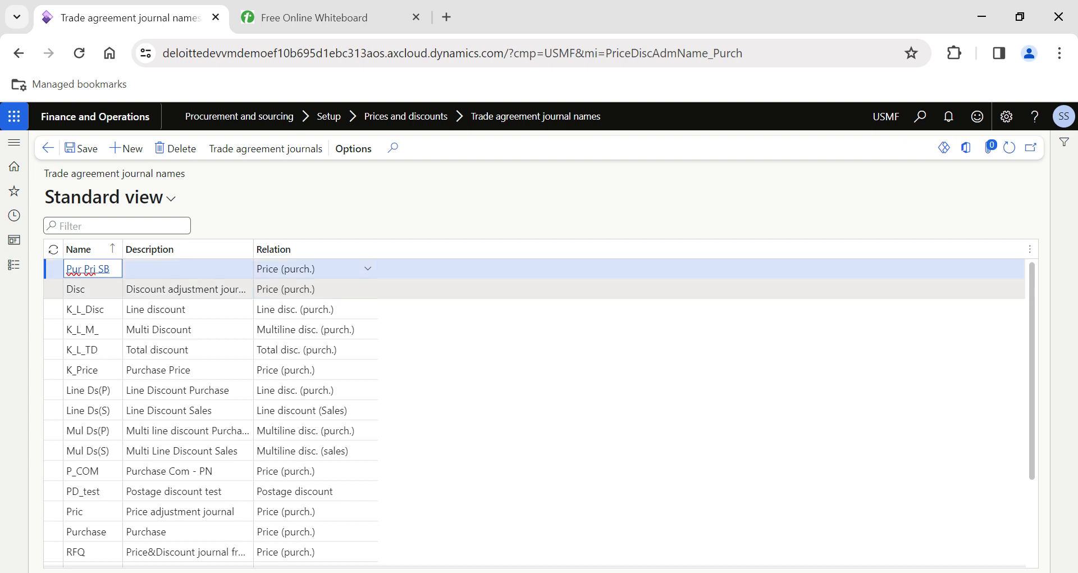
pyautogui.click(124, 270)
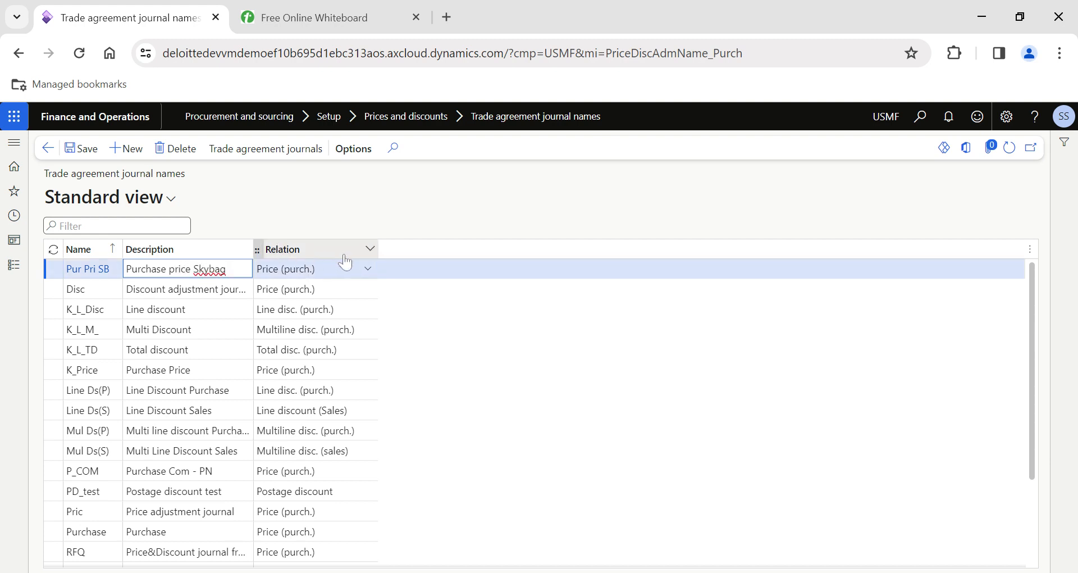
pyautogui.click(369, 273)
pyautogui.click(368, 271)
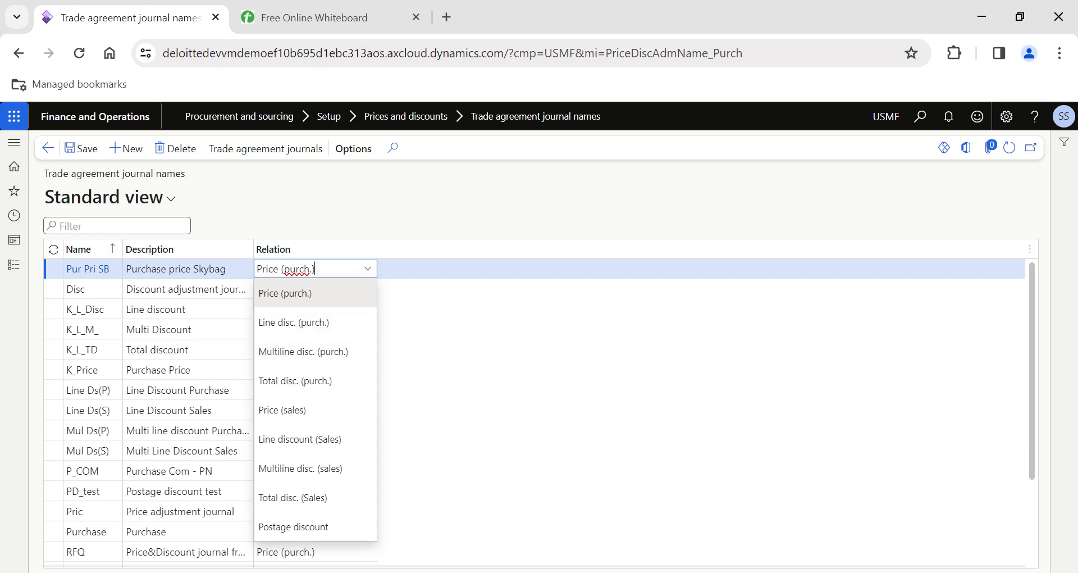
pyautogui.click(289, 299)
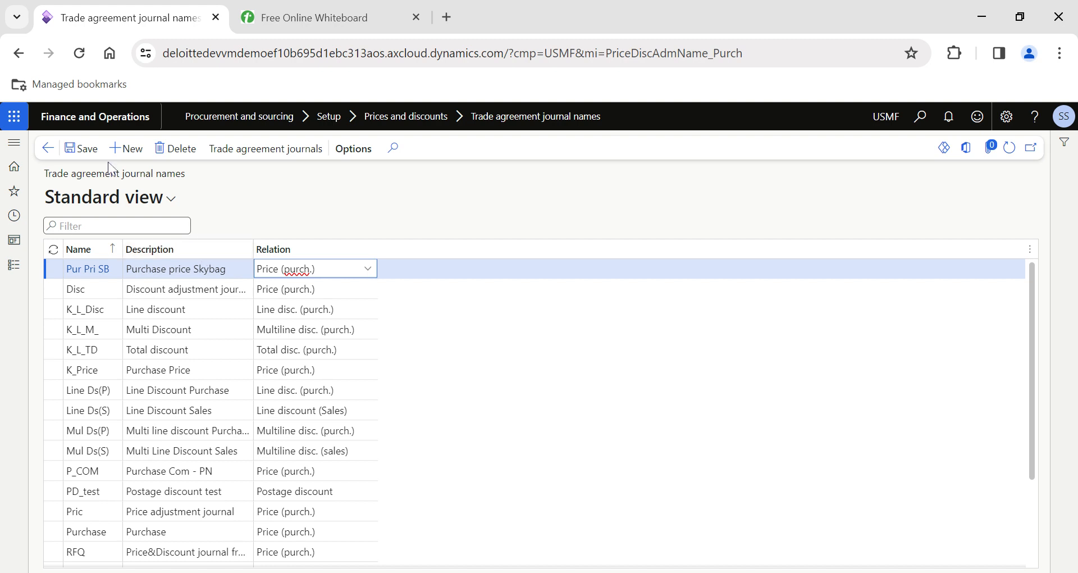
pyautogui.click(88, 150)
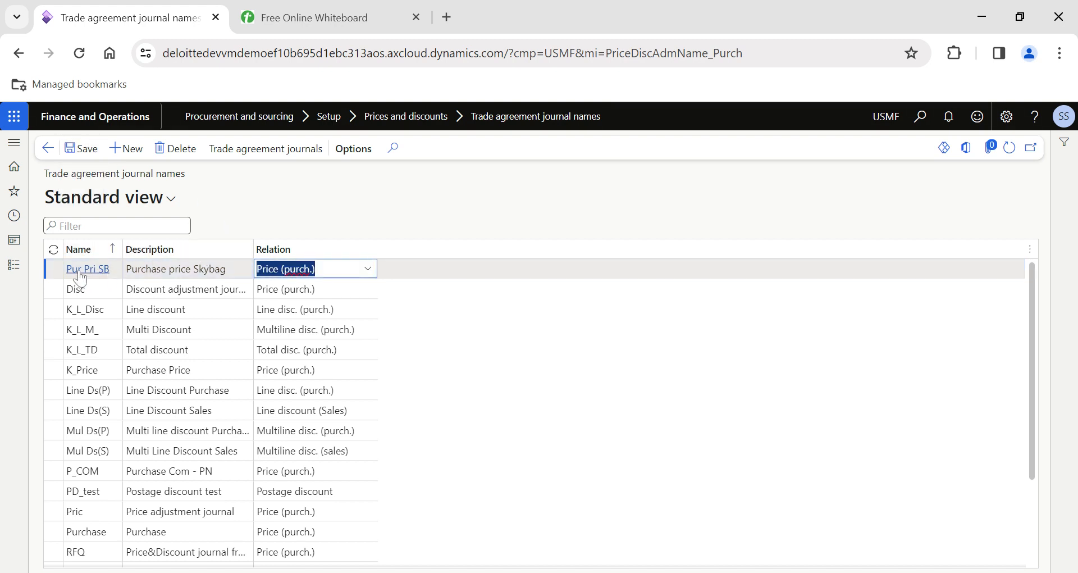
# - Create and save a trade agreement journal under Pur Pri SB with the journal list showing All, and open its lines
pyautogui.click(246, 152)
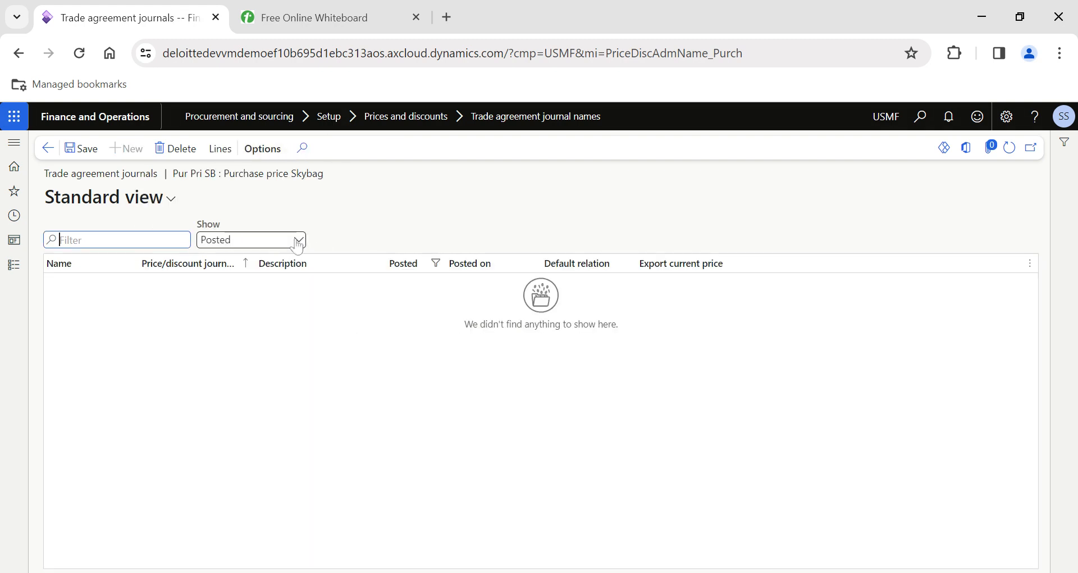
pyautogui.click(299, 242)
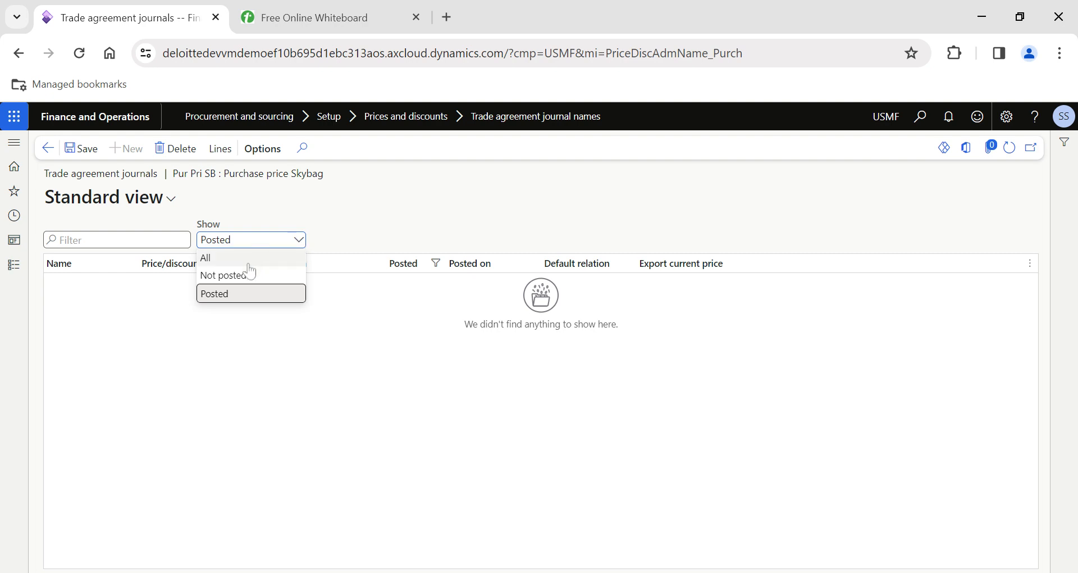
pyautogui.click(227, 259)
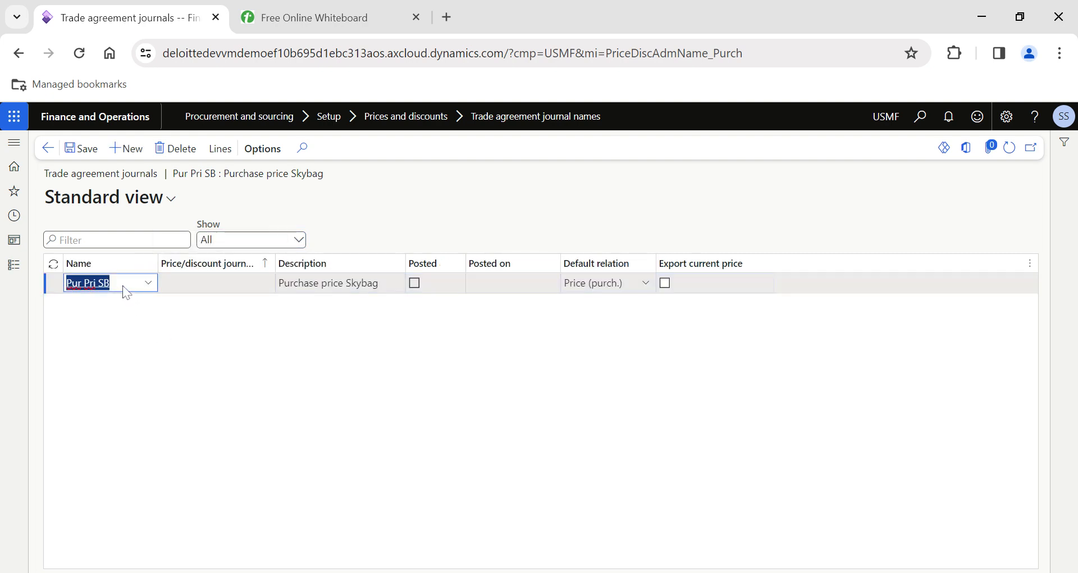
pyautogui.click(111, 320)
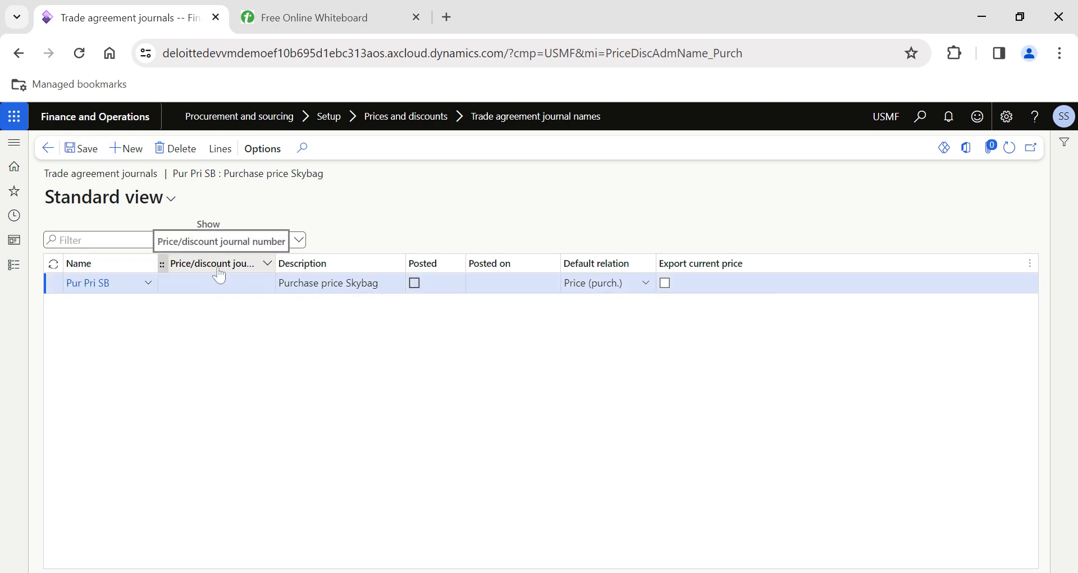
pyautogui.click(94, 157)
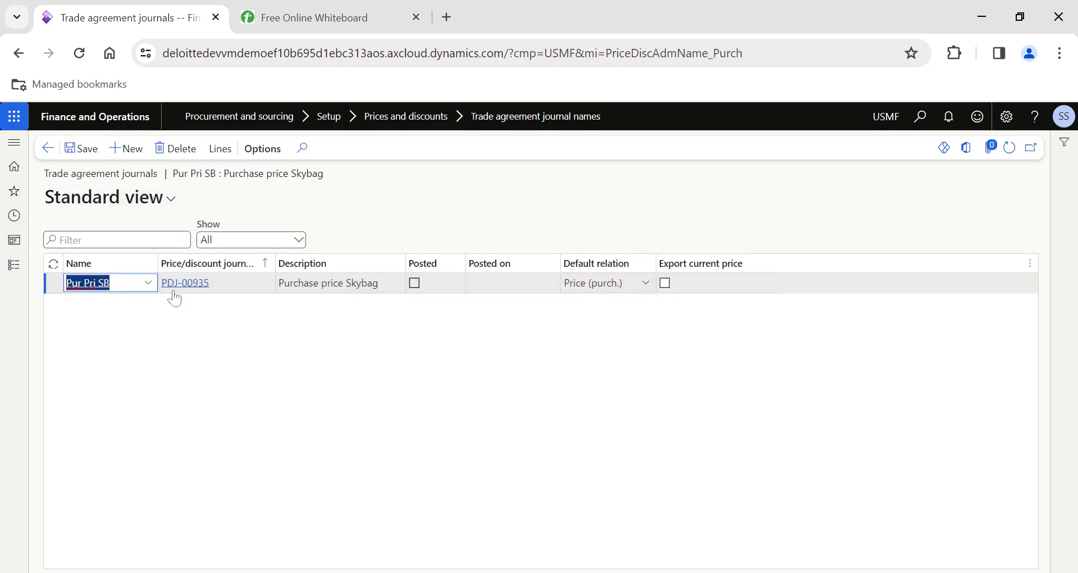
pyautogui.click(119, 284)
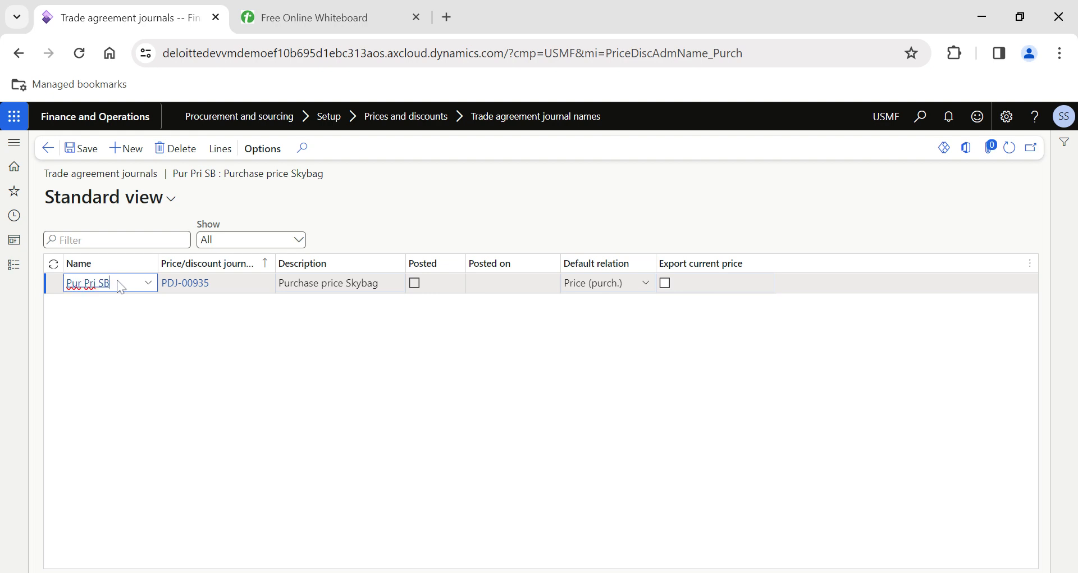
pyautogui.click(219, 150)
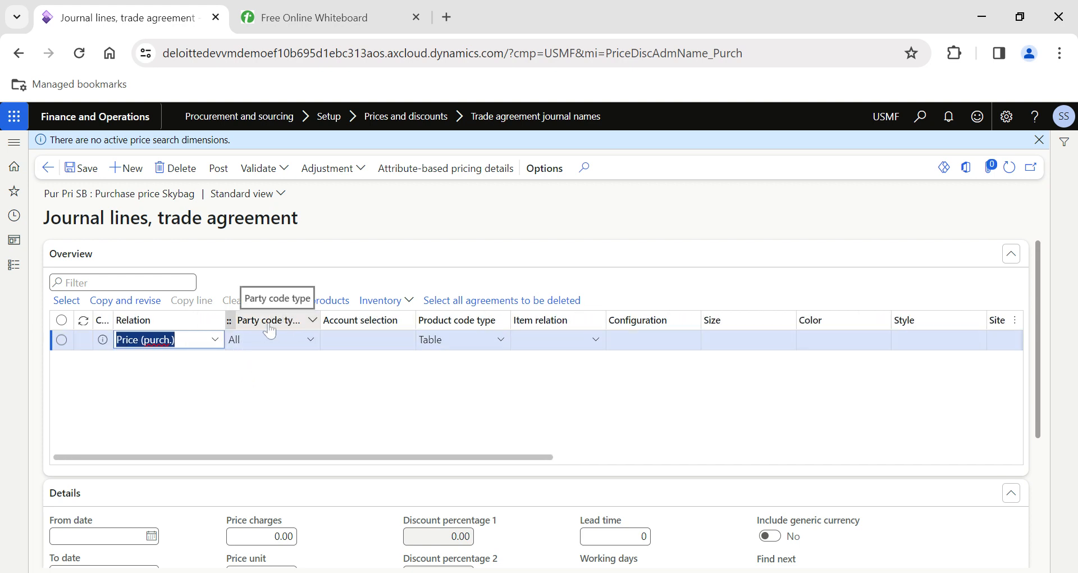
# - Try Group as the party code type on the Price (purch.) journal line
pyautogui.click(312, 341)
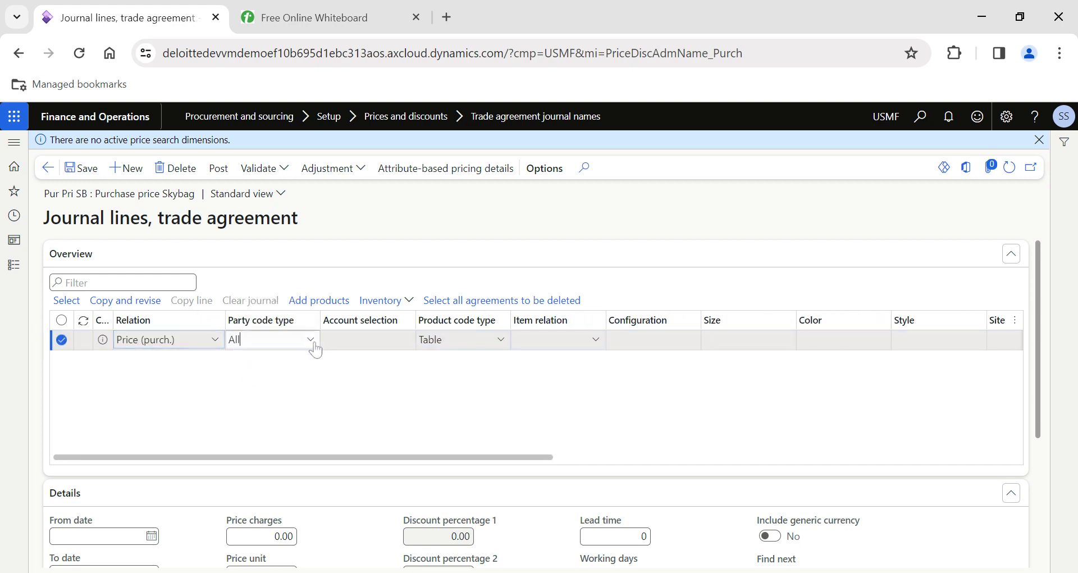
pyautogui.click(289, 343)
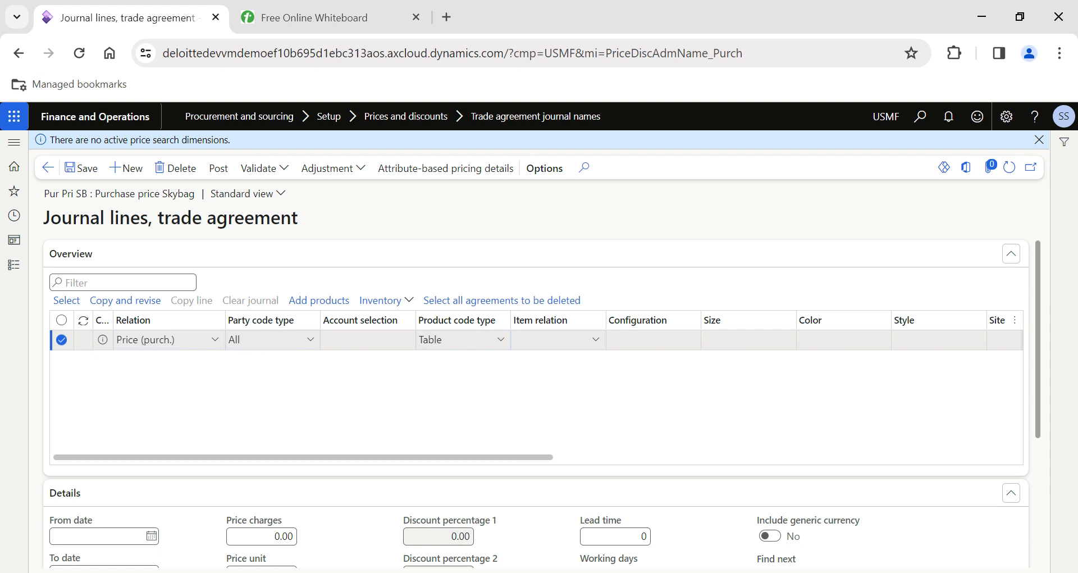
pyautogui.click(310, 339)
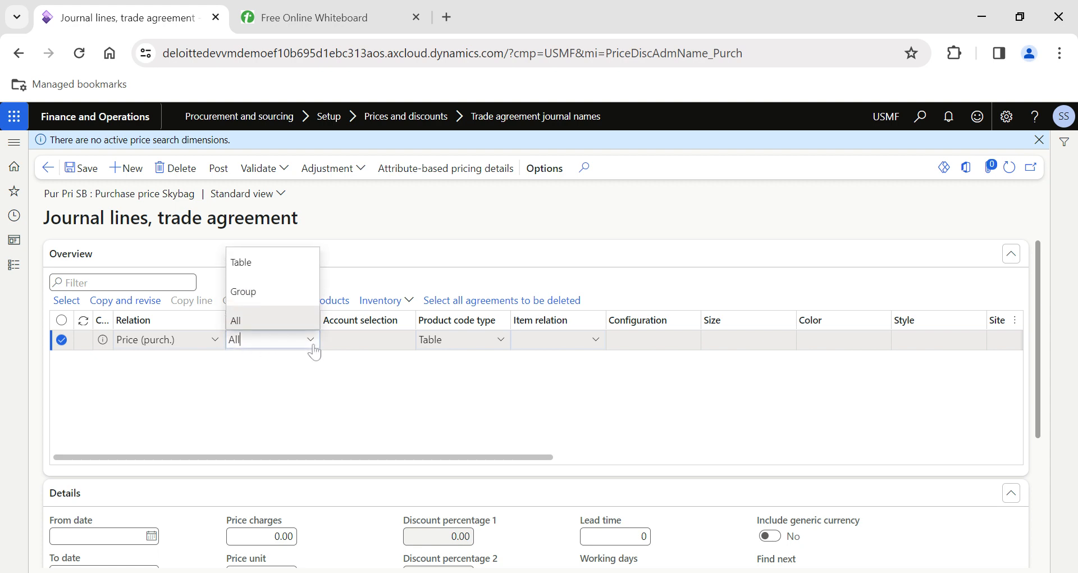
pyautogui.click(277, 285)
pyautogui.click(400, 337)
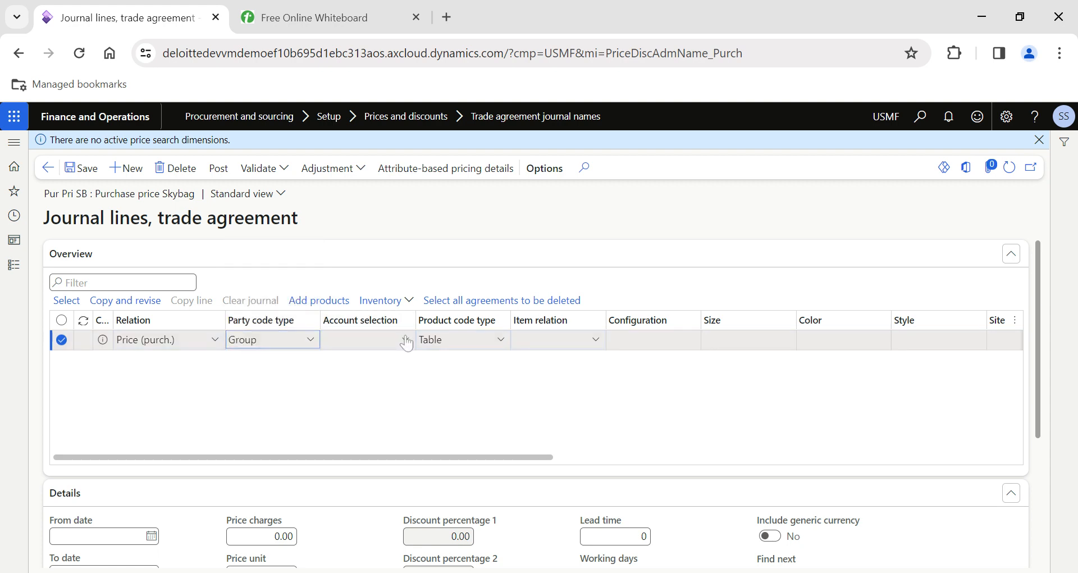
pyautogui.click(268, 401)
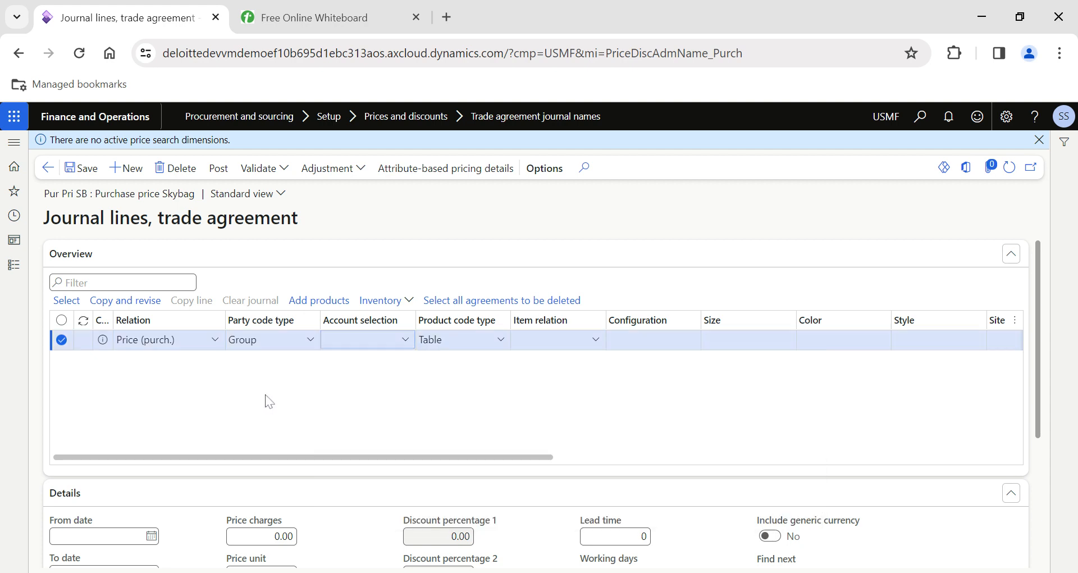
# - Set the journal line's party code type to Table and select the Skybag B vendor account
pyautogui.click(310, 339)
pyautogui.click(259, 264)
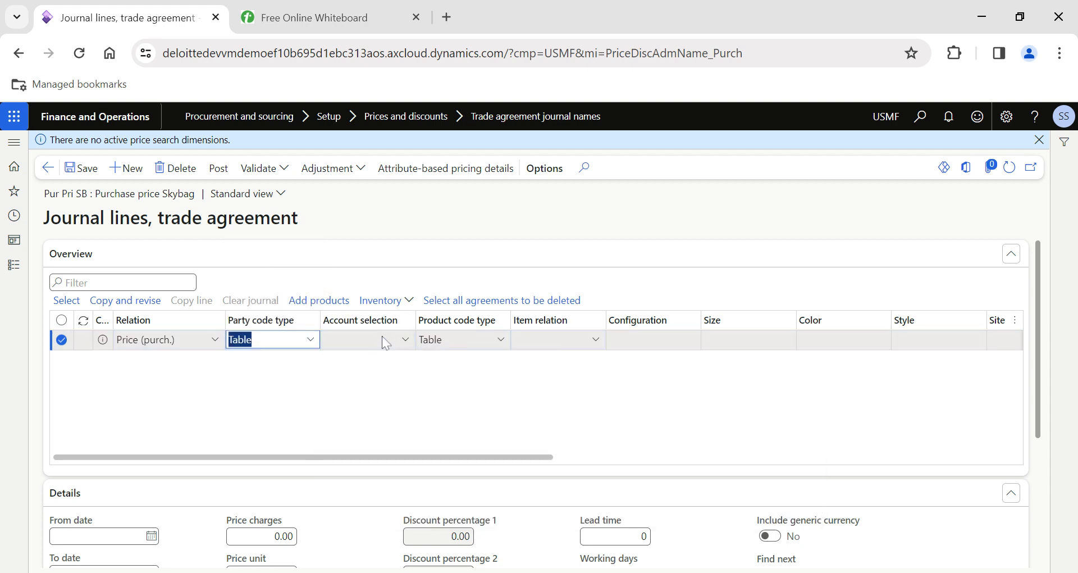
pyautogui.click(404, 343)
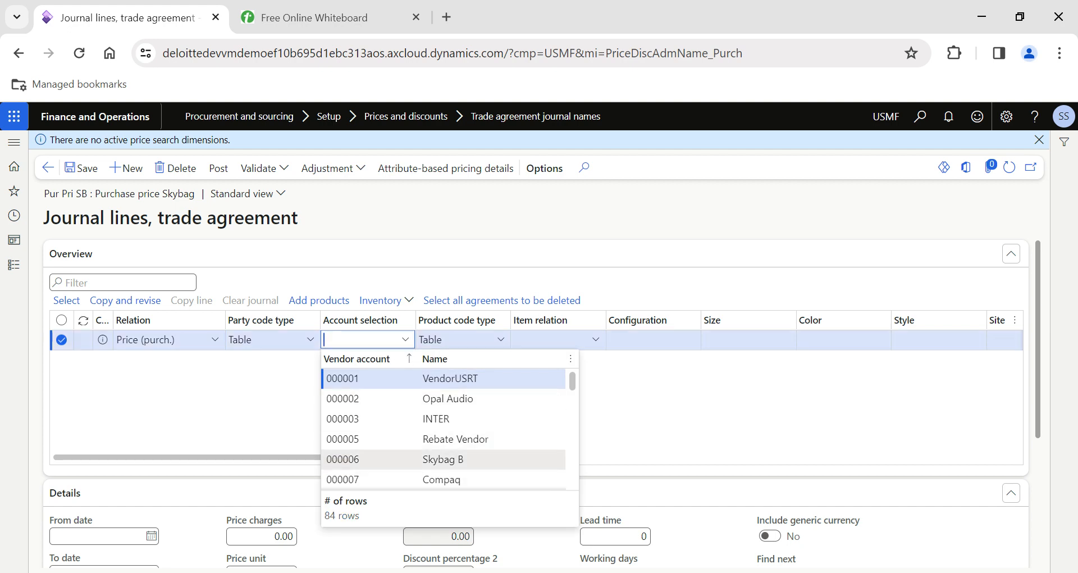
pyautogui.click(393, 458)
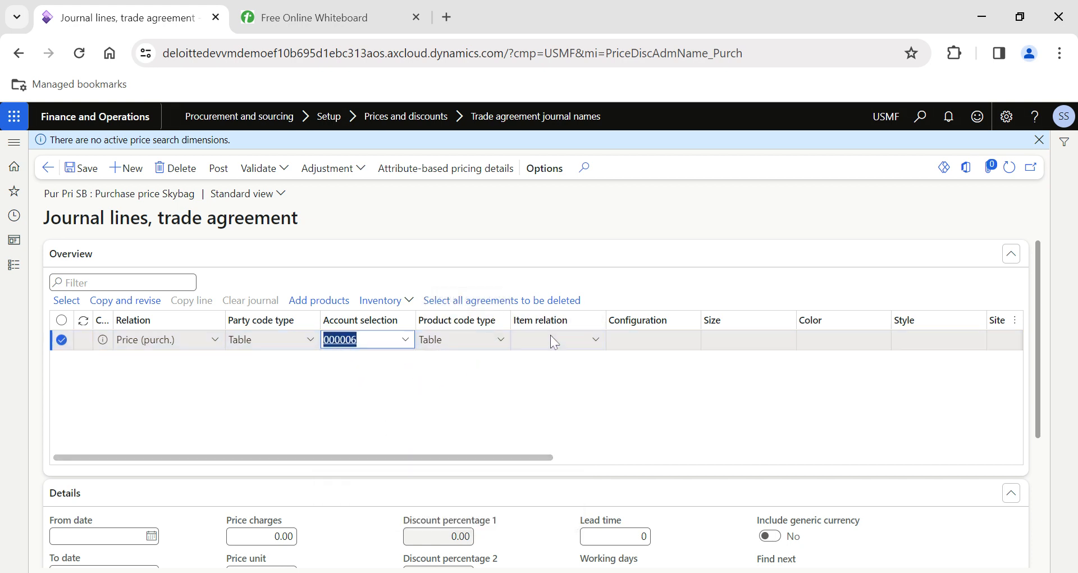
# - Check the product code type options, filter the item lookup by pn, and set the line's item relation to PN-123121
pyautogui.click(499, 341)
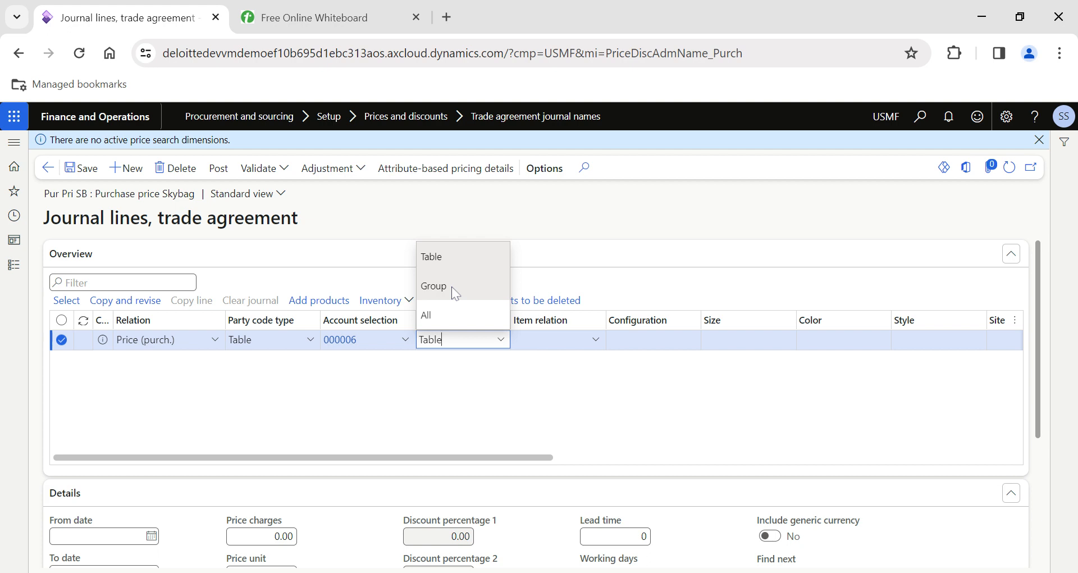
pyautogui.click(564, 345)
pyautogui.click(597, 352)
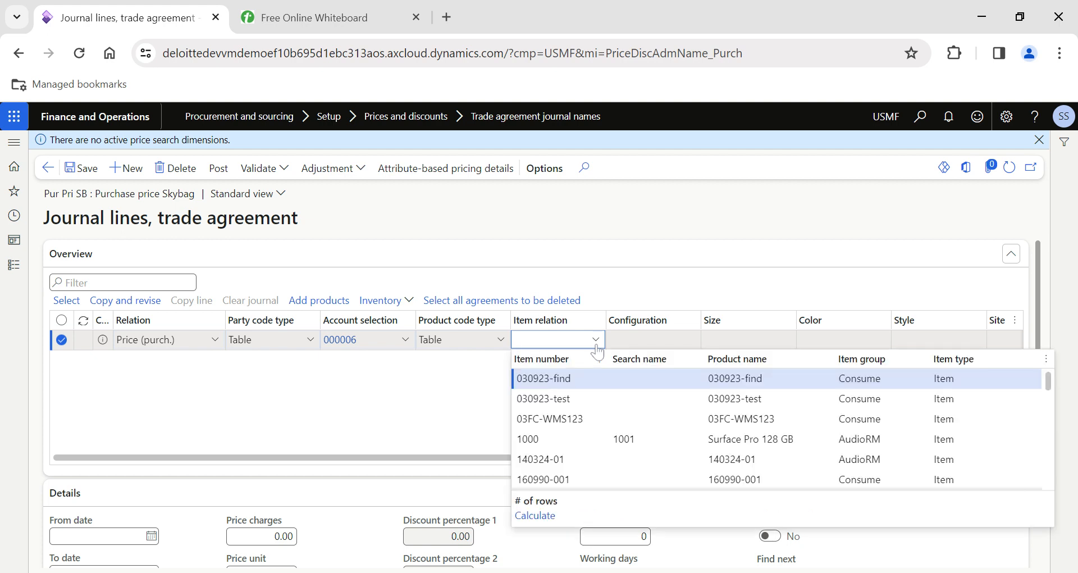
pyautogui.scroll(-2, 597, 427)
pyautogui.scroll(-1, 730, 450)
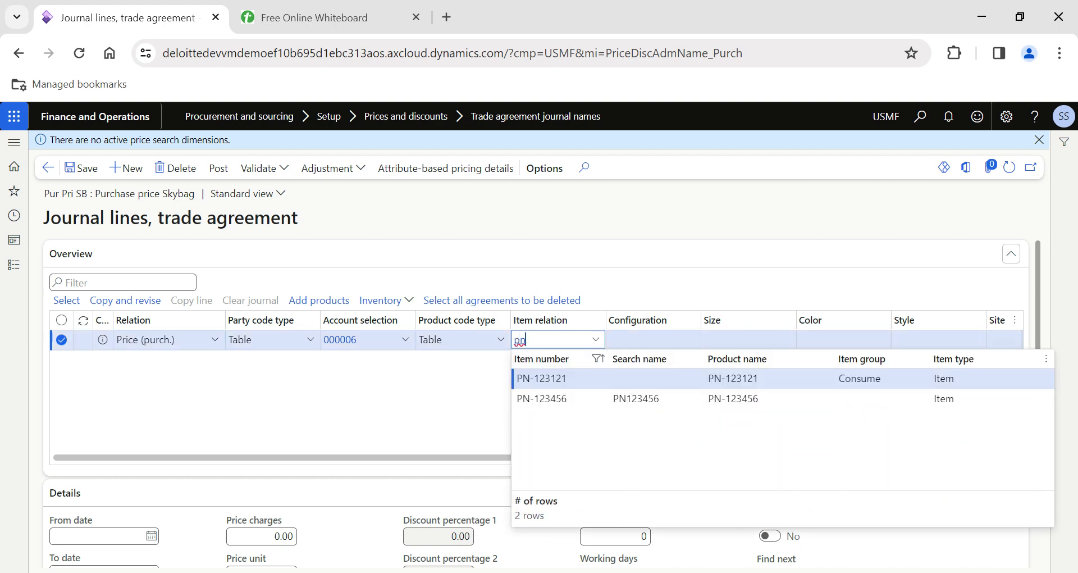
pyautogui.press('Return')
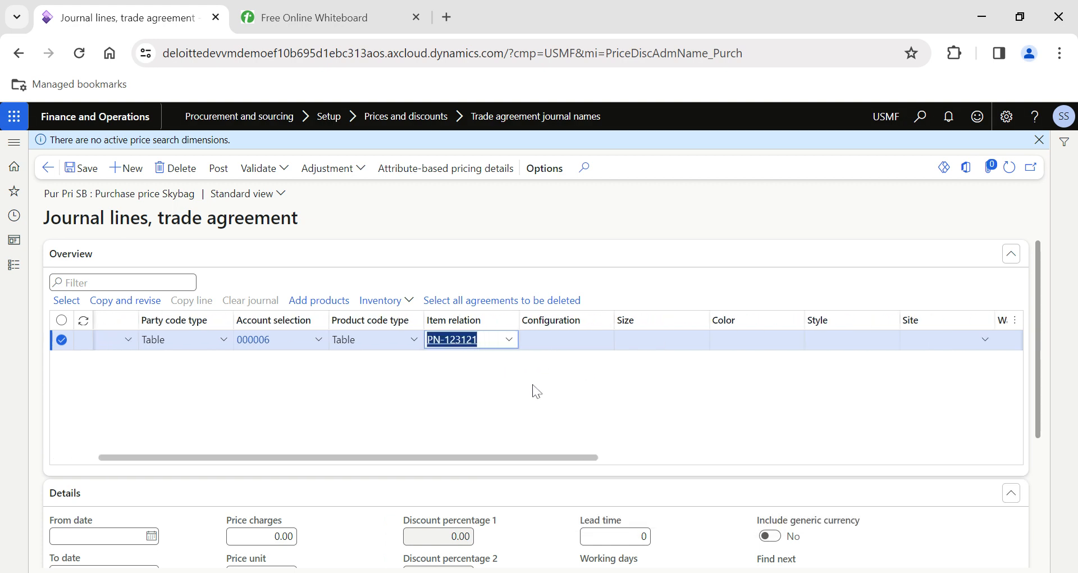
# - Set the PN-123121 journal line's site to 2 and its warehouse to 24
pyautogui.hscroll(8, 534, 389)
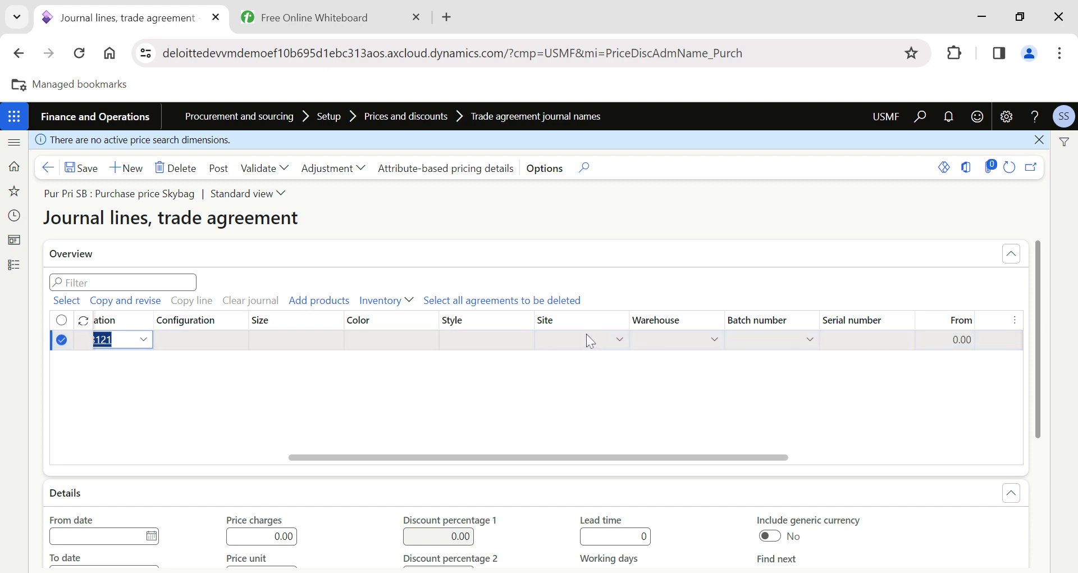
pyautogui.hscroll(3, 563, 416)
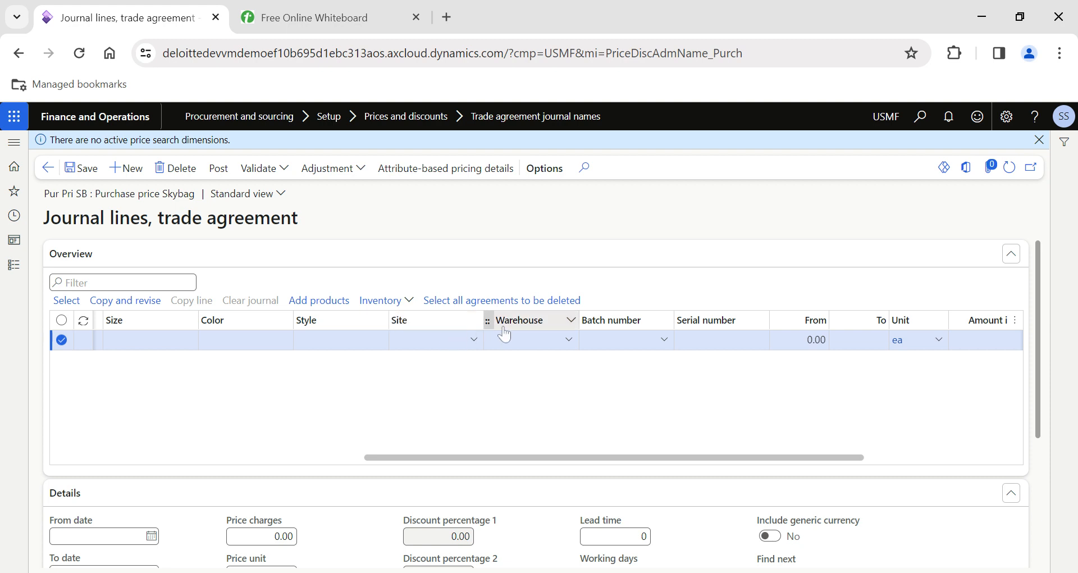
pyautogui.click(439, 337)
pyautogui.press('Tab')
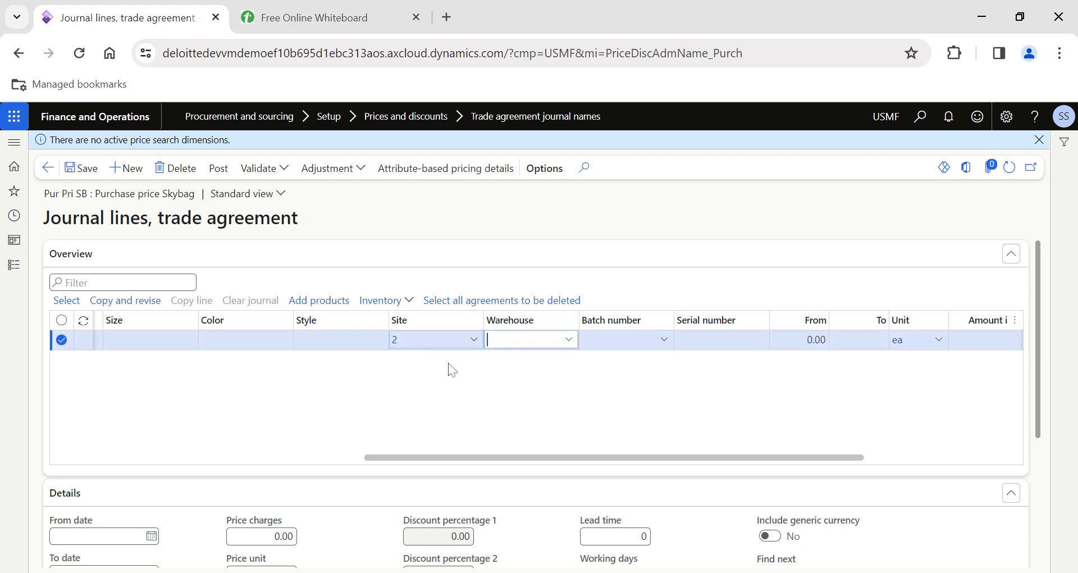
pyautogui.write('24')
pyautogui.press('Tab')
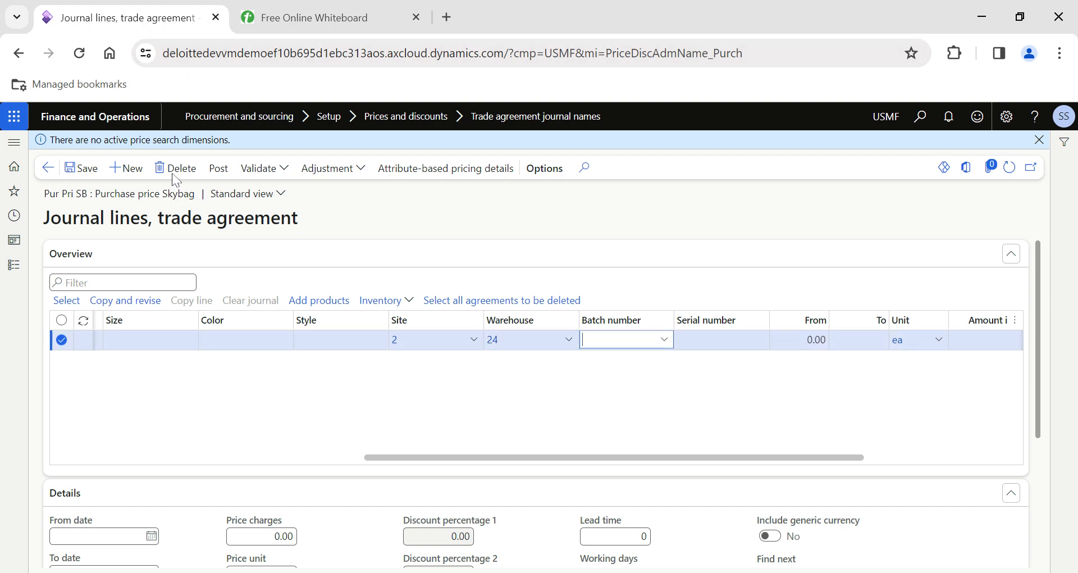
# - Duplicate the browser tab and open the Released products list of Product information management in the copy
pyautogui.click(125, 28)
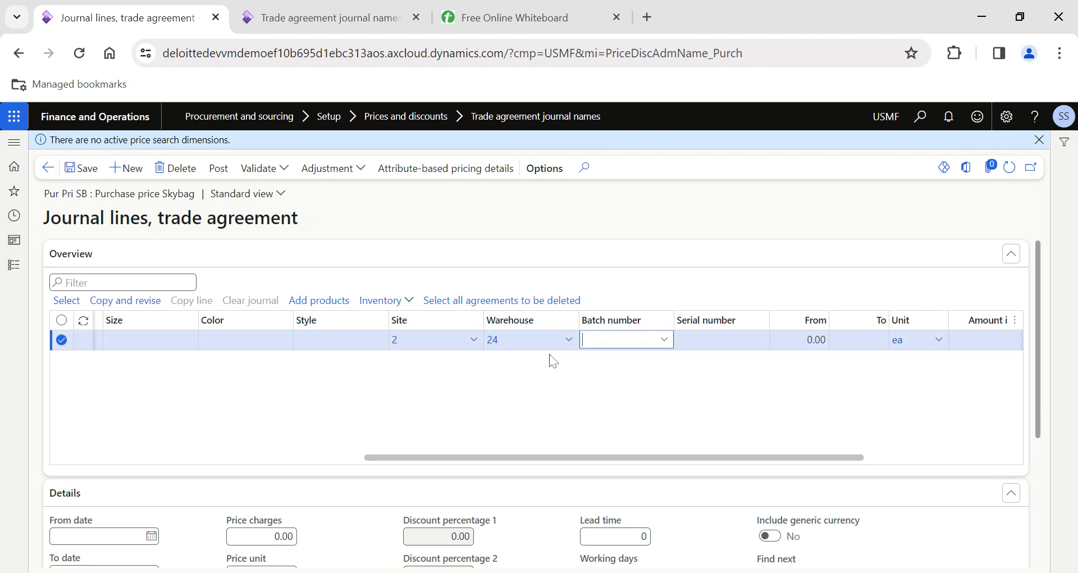
pyautogui.click(326, 25)
pyautogui.click(10, 268)
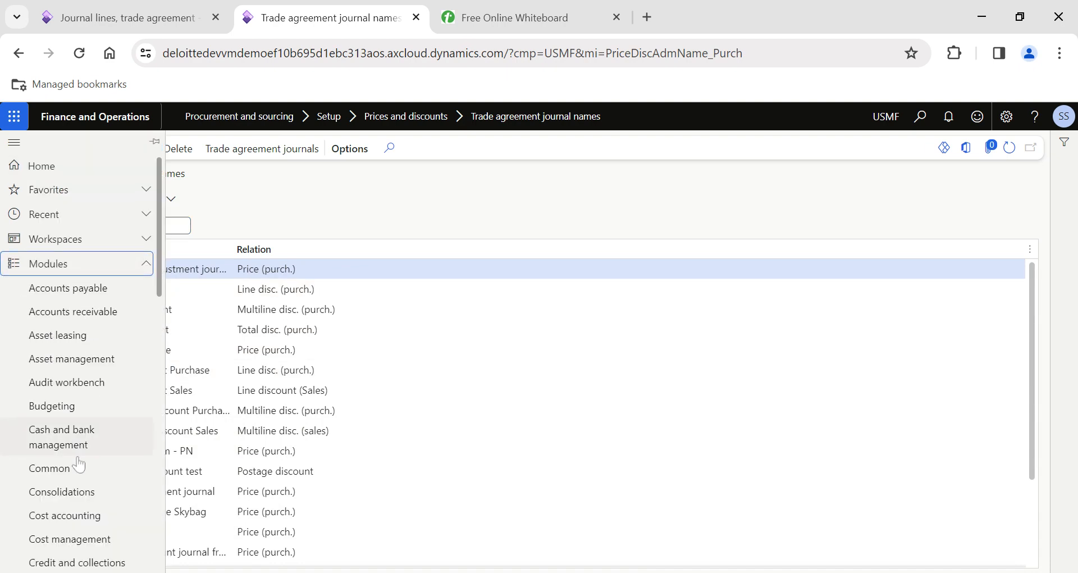
pyautogui.scroll(-7, 78, 463)
pyautogui.scroll(-1, 73, 469)
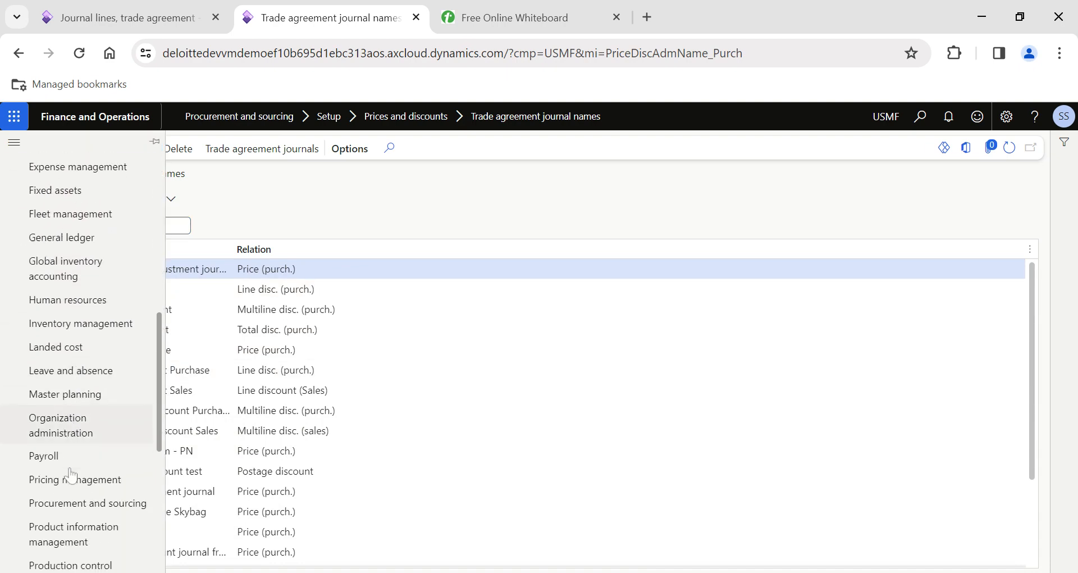
pyautogui.scroll(-1, 69, 449)
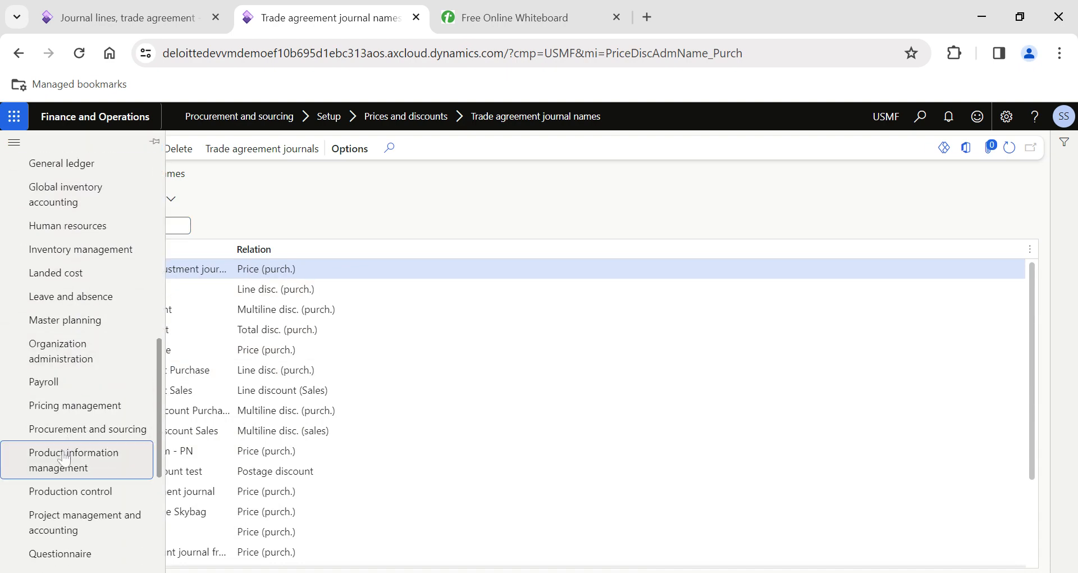
pyautogui.click(67, 459)
pyautogui.click(211, 207)
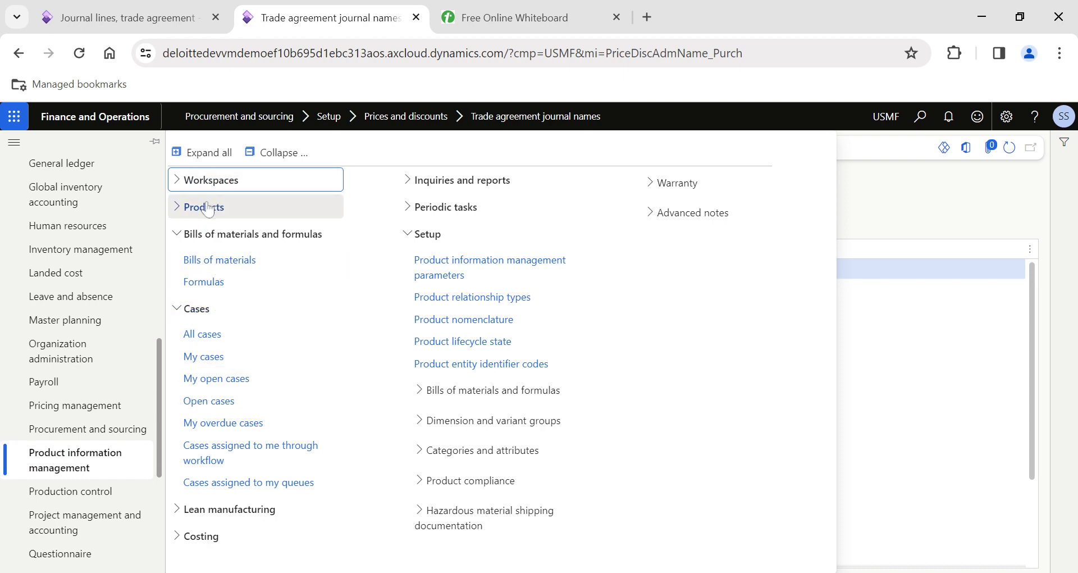
pyautogui.click(208, 351)
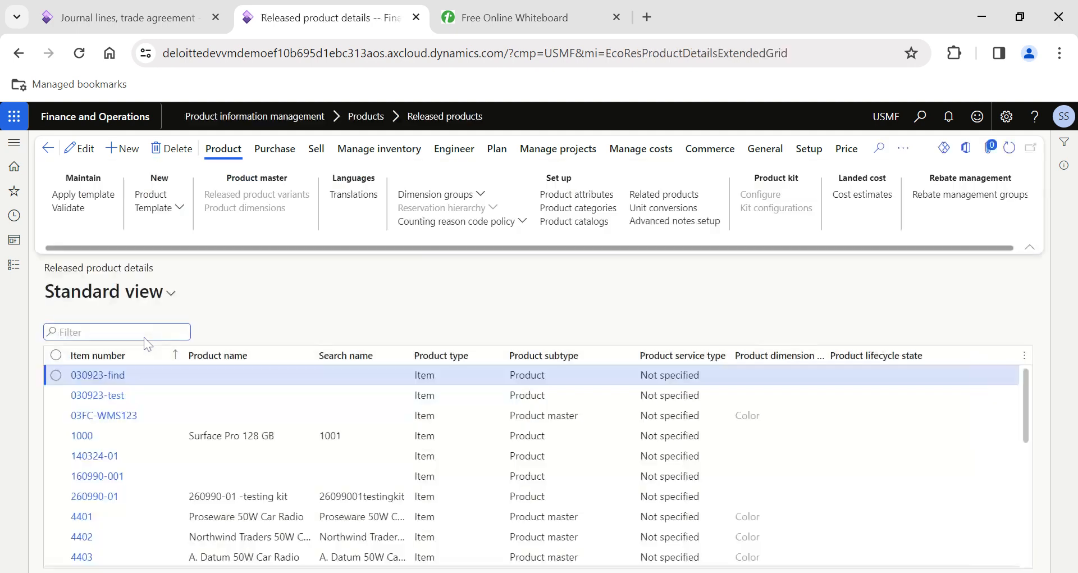
# - Filter the released products by item number and open the details of PN-123121
pyautogui.click(134, 358)
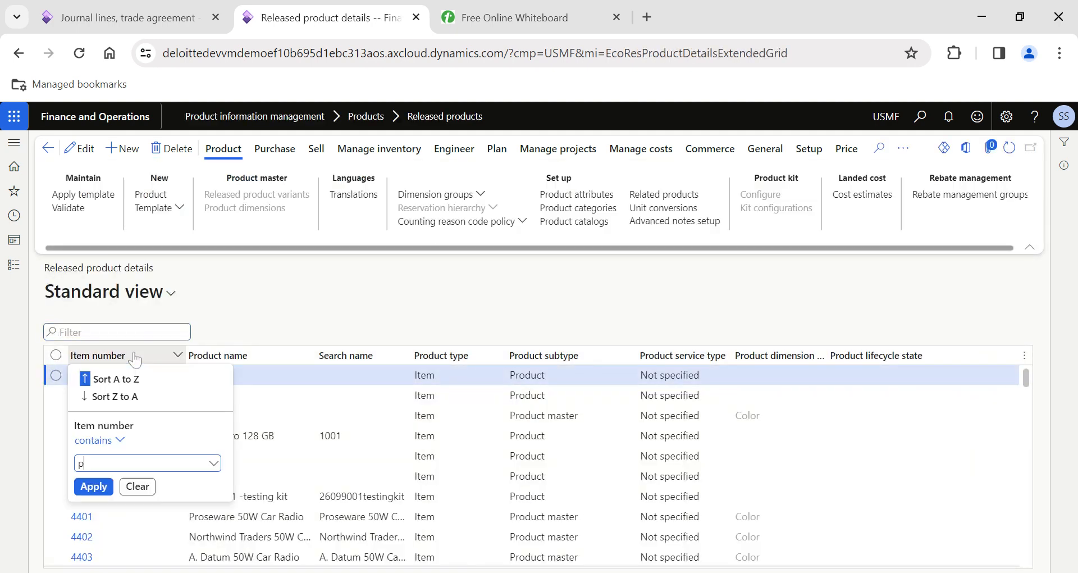
pyautogui.click(135, 358)
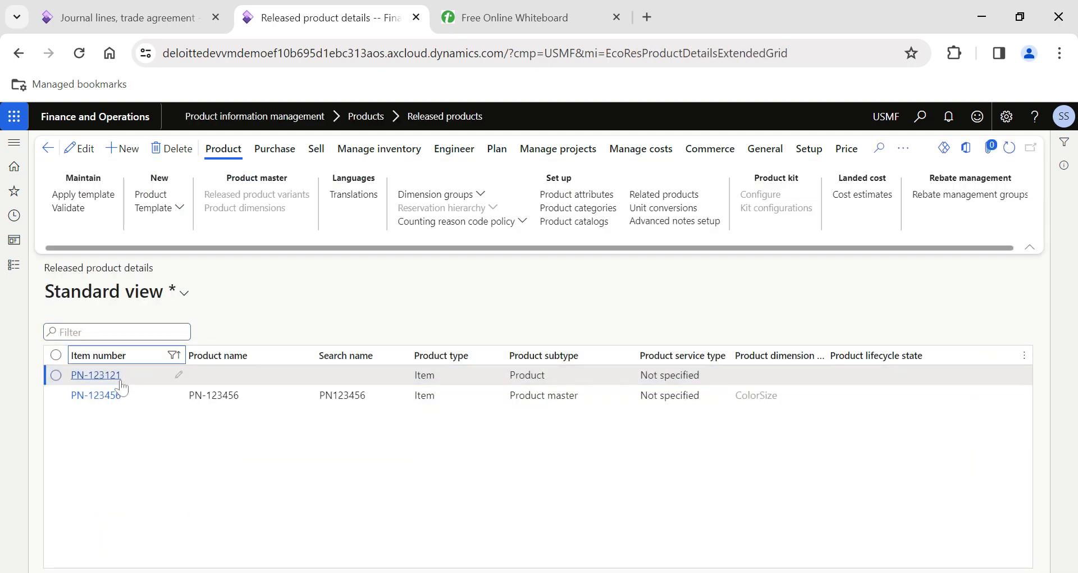
pyautogui.click(112, 378)
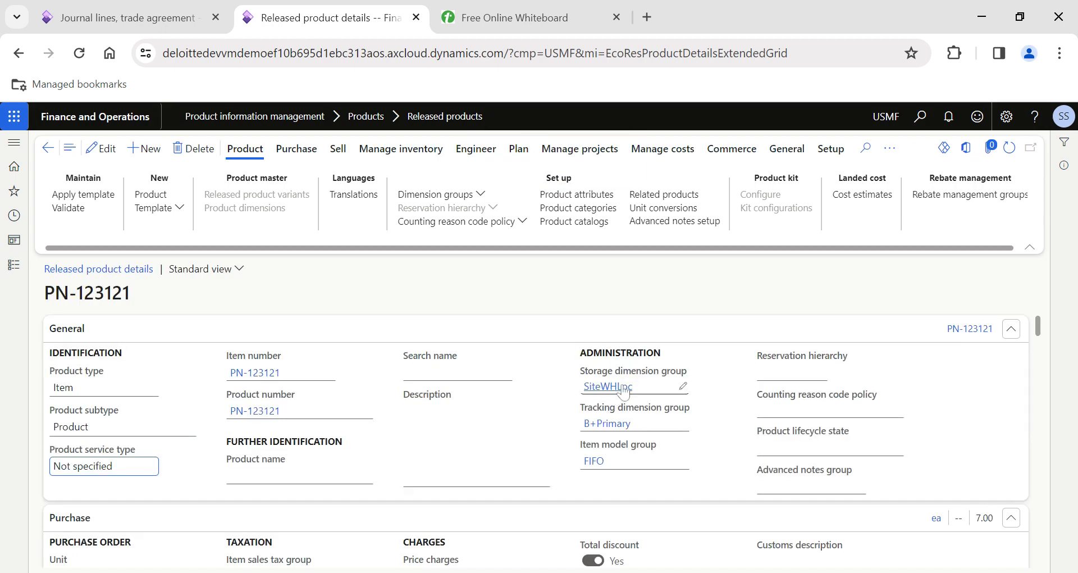
pyautogui.moveTo(615, 389)
# - Open the item's SiteWHLoc storage dimension group and compare its purchase price settings for site and warehouse with the journal line
pyautogui.click(122, 19)
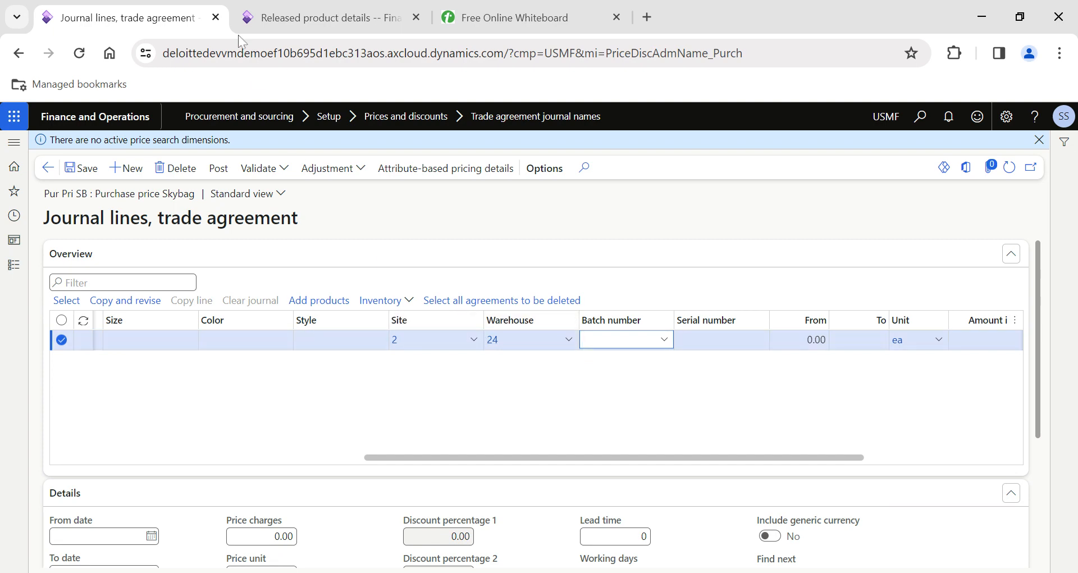
pyautogui.click(320, 17)
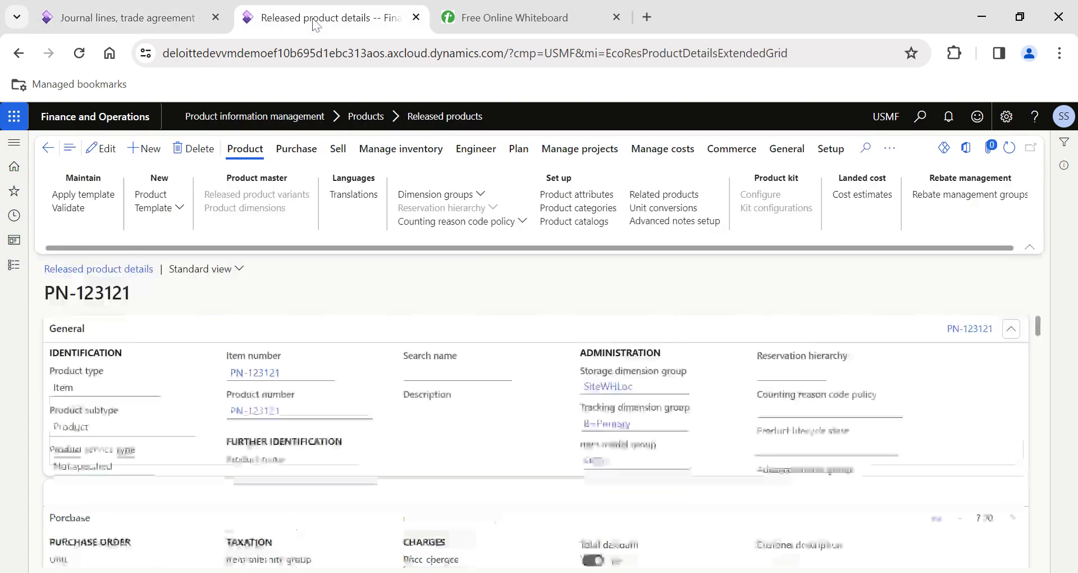
pyautogui.click(611, 387)
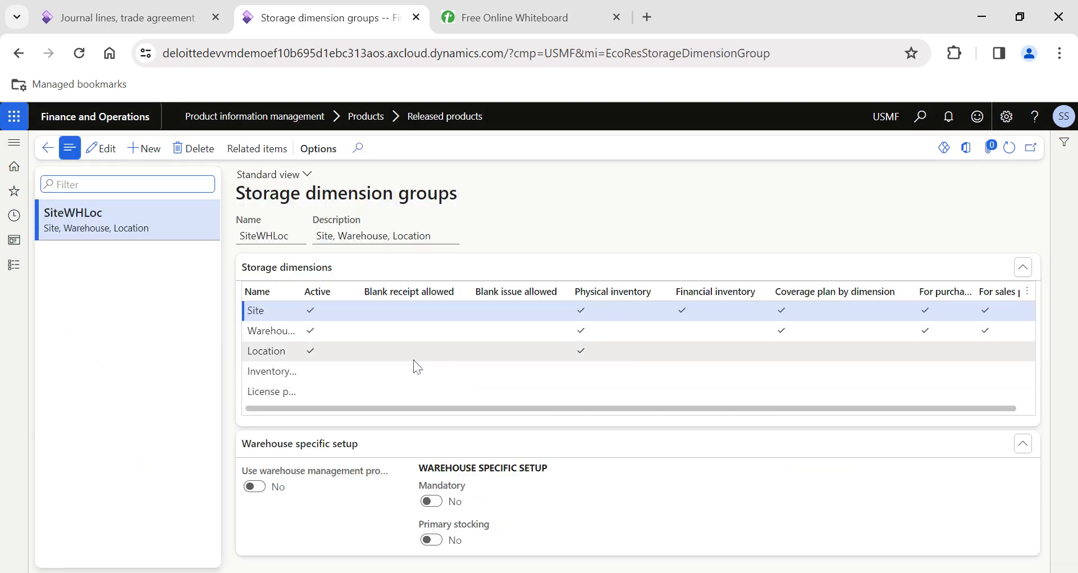
pyautogui.hscroll(1, 549, 341)
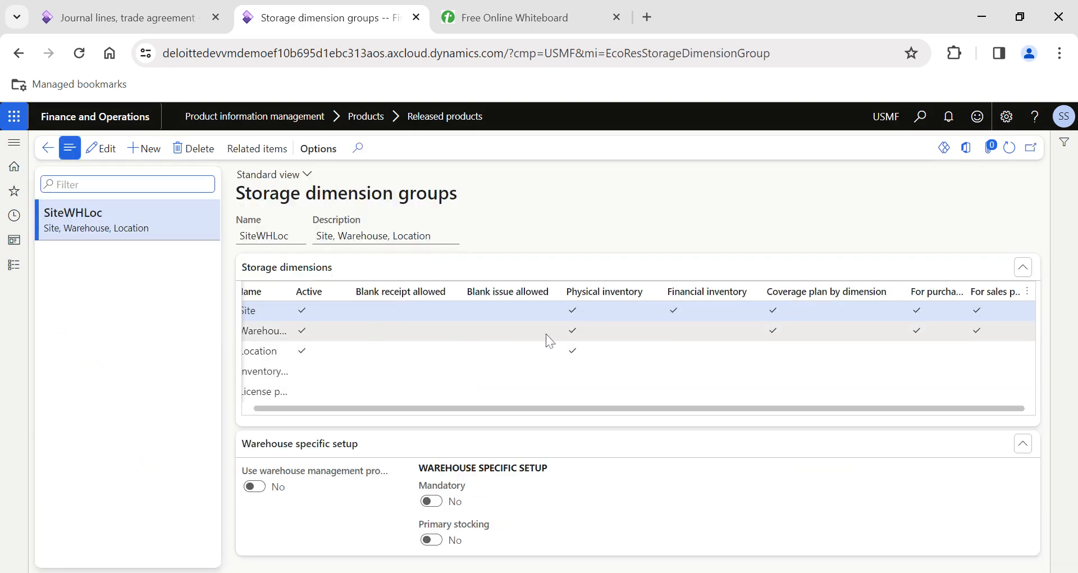
pyautogui.moveTo(918, 300)
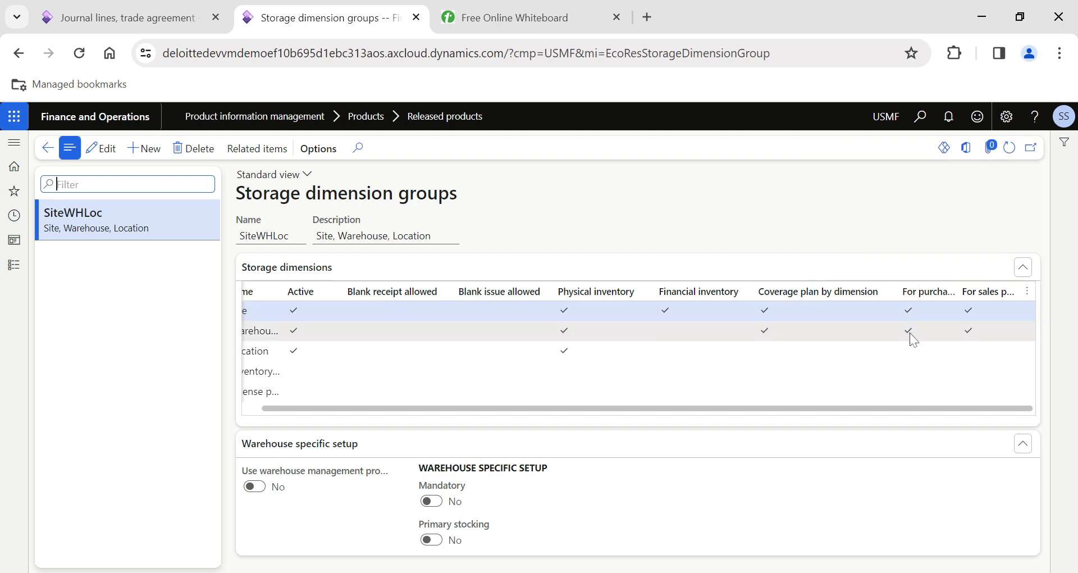
pyautogui.hscroll(-1, 550, 363)
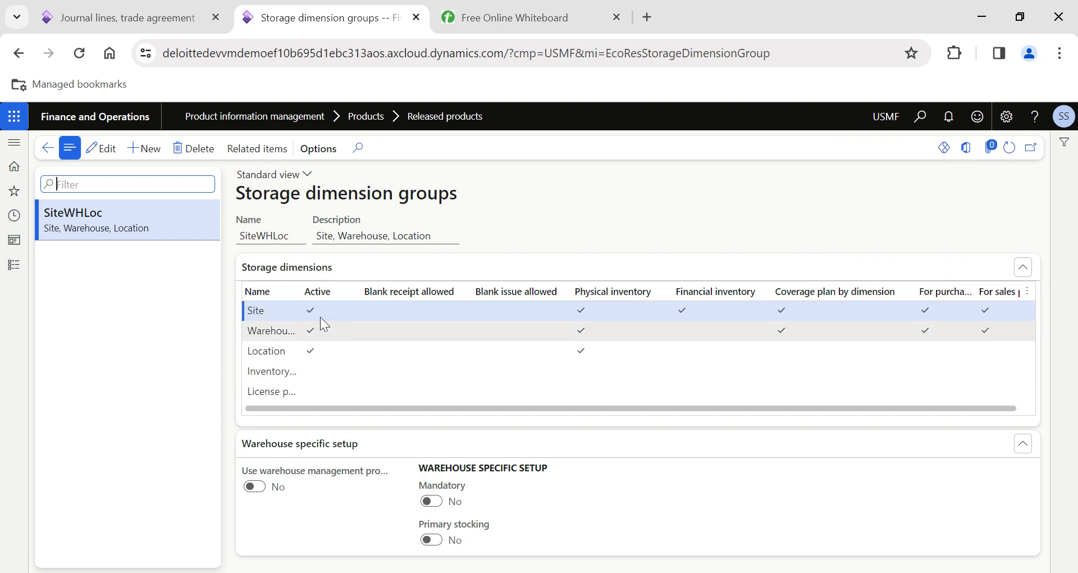
pyautogui.hscroll(1, 753, 356)
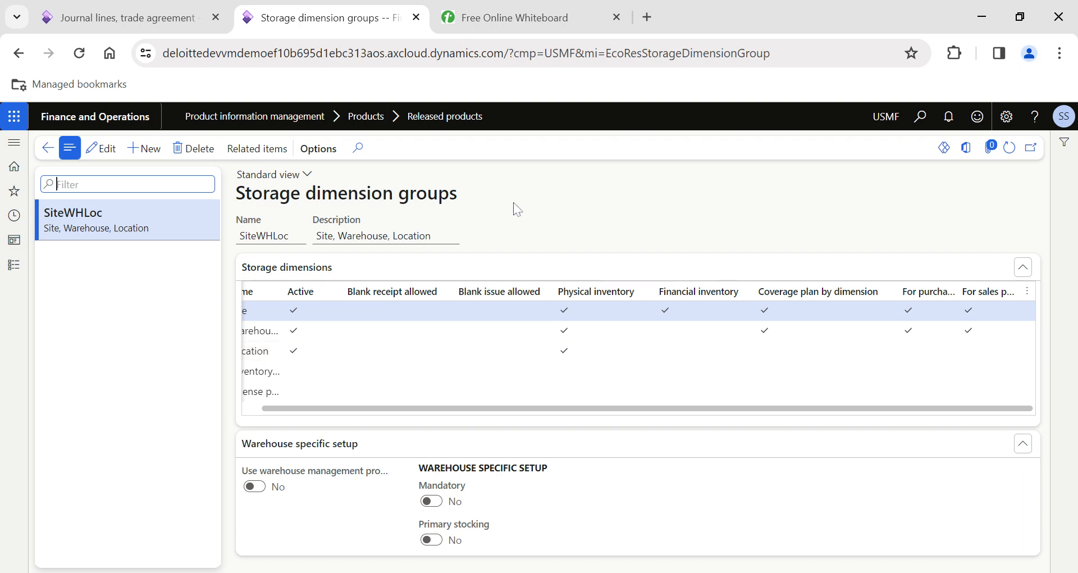
pyautogui.click(153, 19)
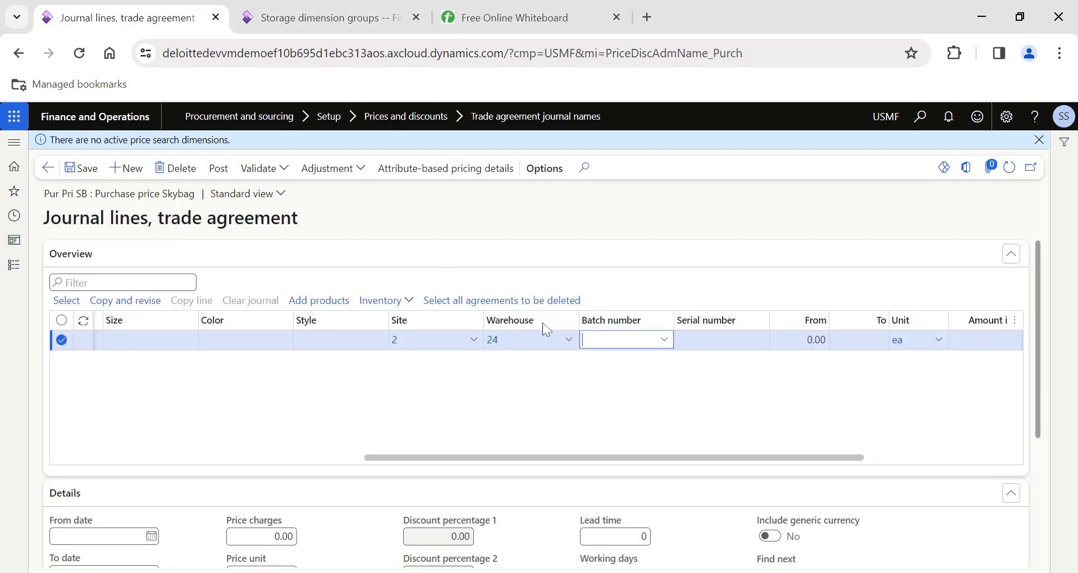
pyautogui.click(320, 17)
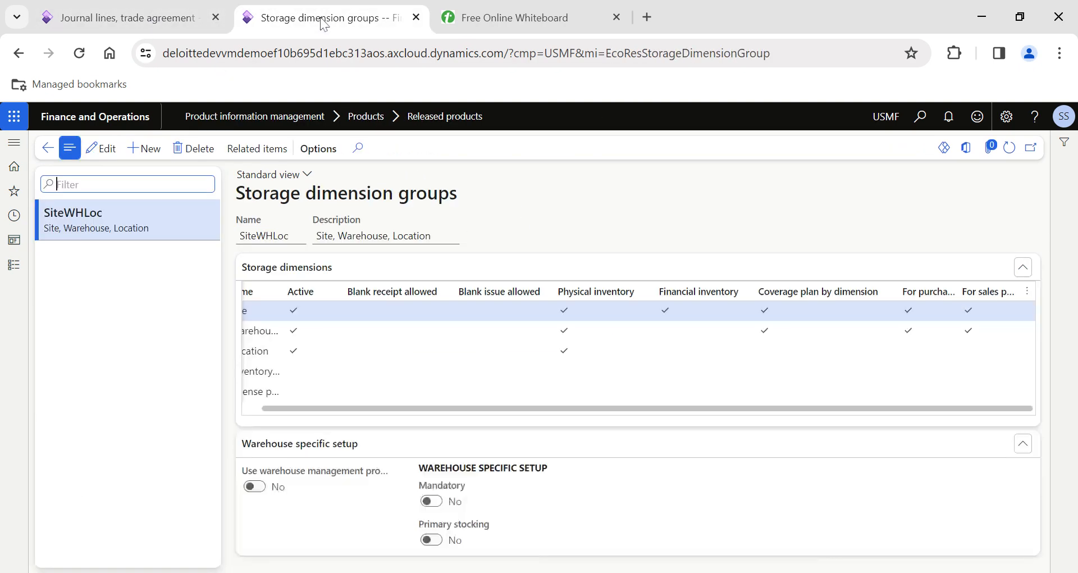
pyautogui.click(150, 22)
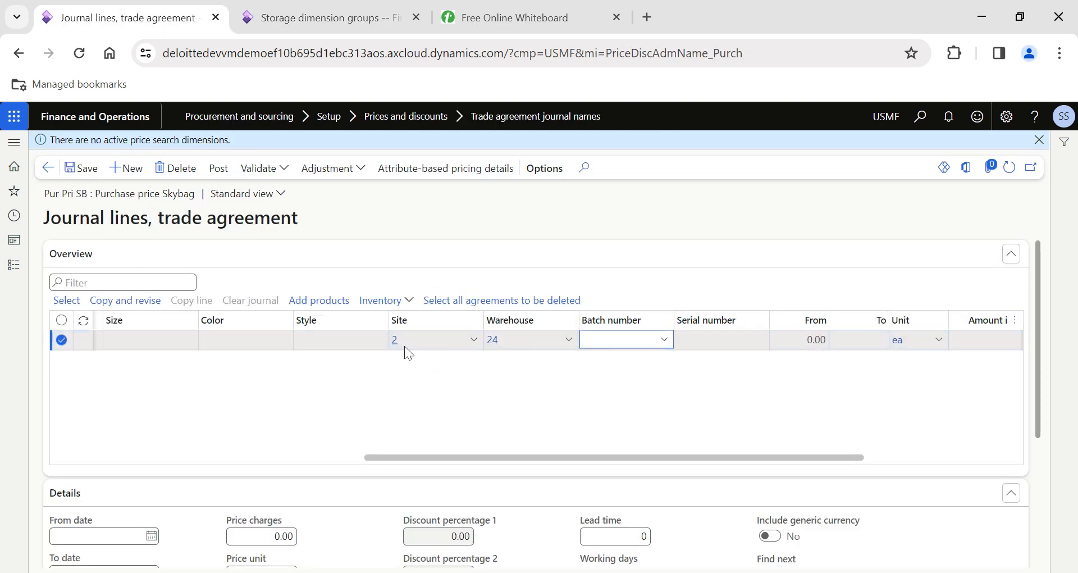
# - Set the journal line's To quantity to 10,000 and its amount in currency to 0.15 USD
pyautogui.hscroll(4, 607, 379)
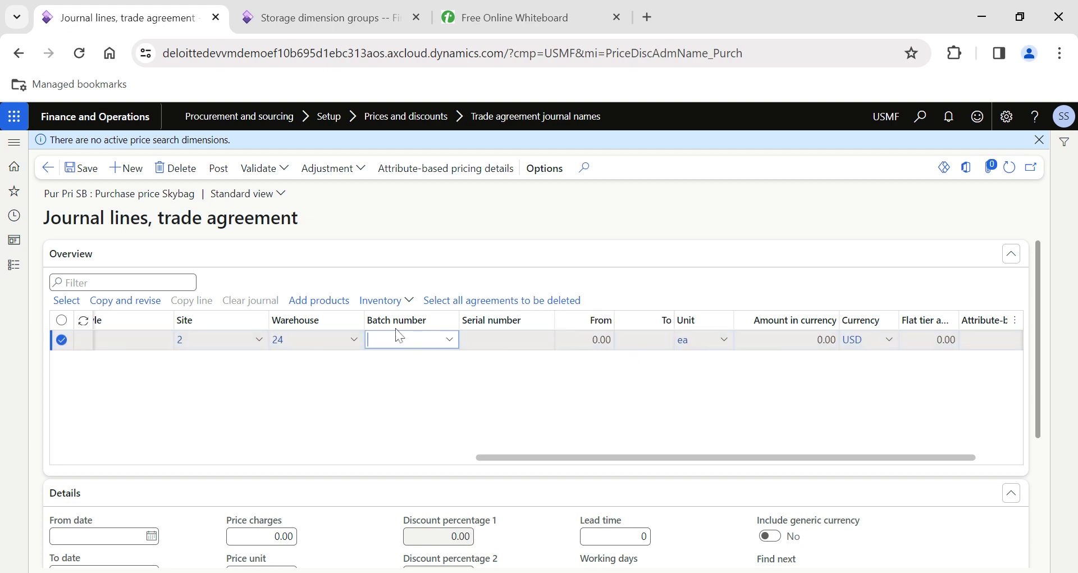
pyautogui.click(645, 340)
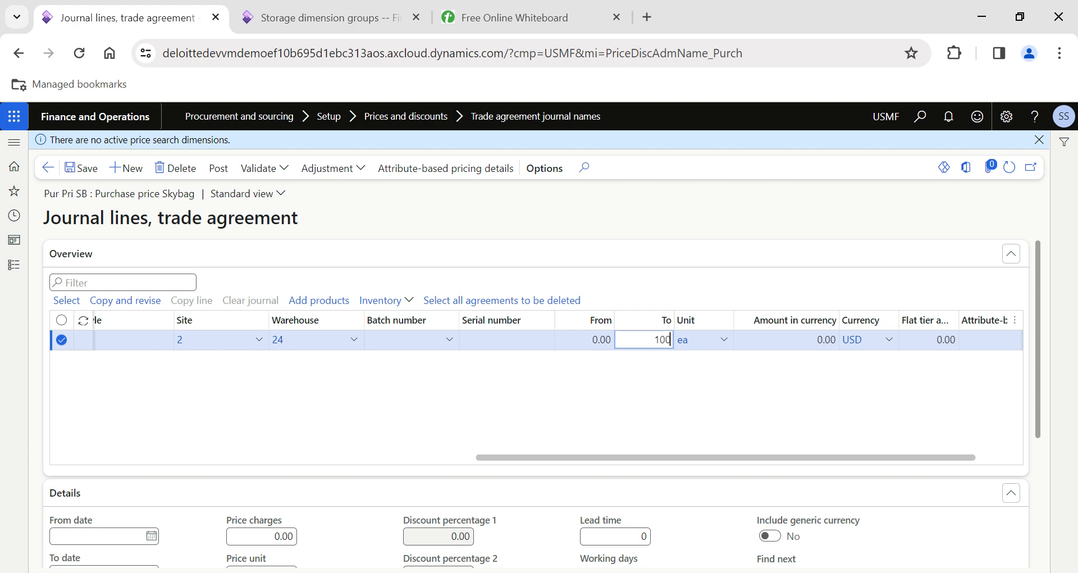
pyautogui.press('Tab')
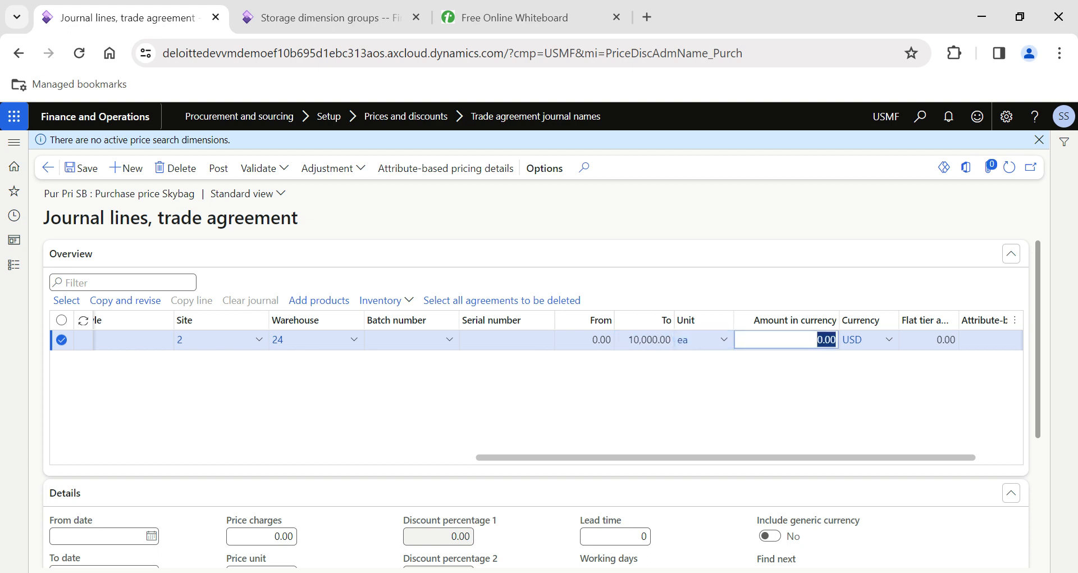
pyautogui.press('BackSpace')
pyautogui.press('Tab')
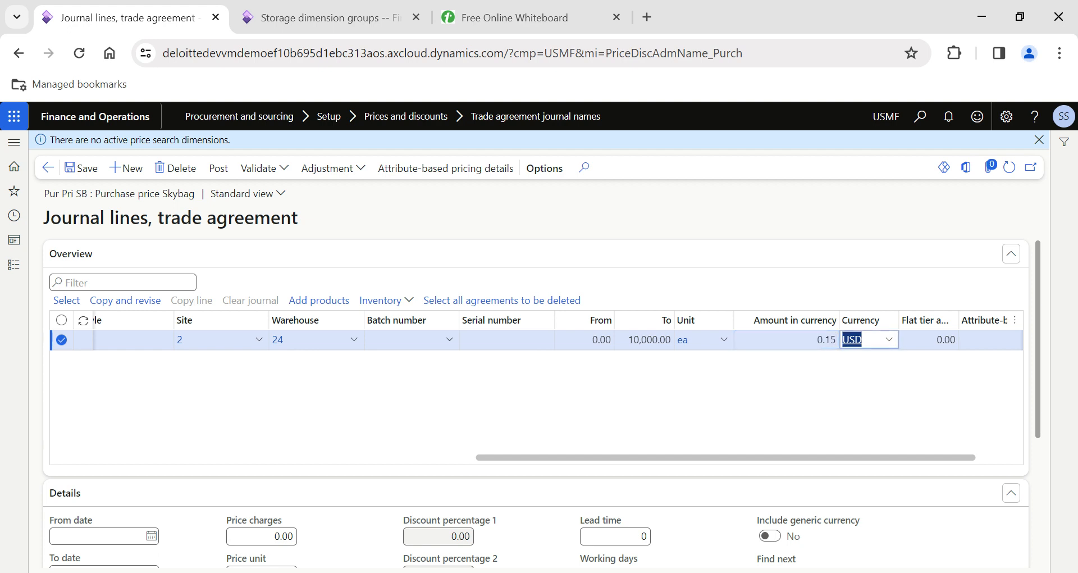
# - Add a second Price (purch.) journal line with party code type Table and the Skybag B vendor account
pyautogui.press('Tab')
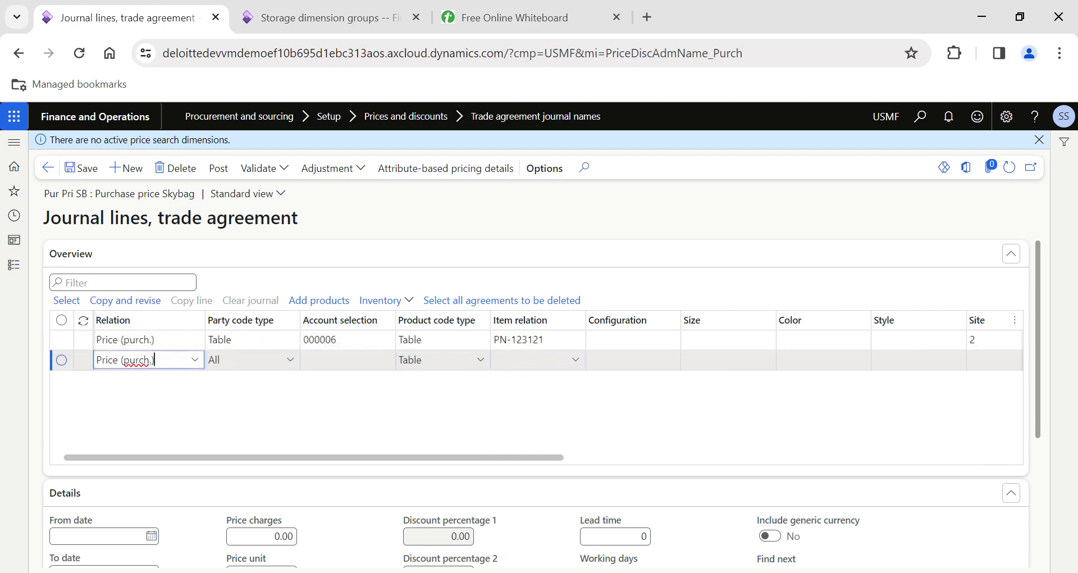
pyautogui.click(289, 359)
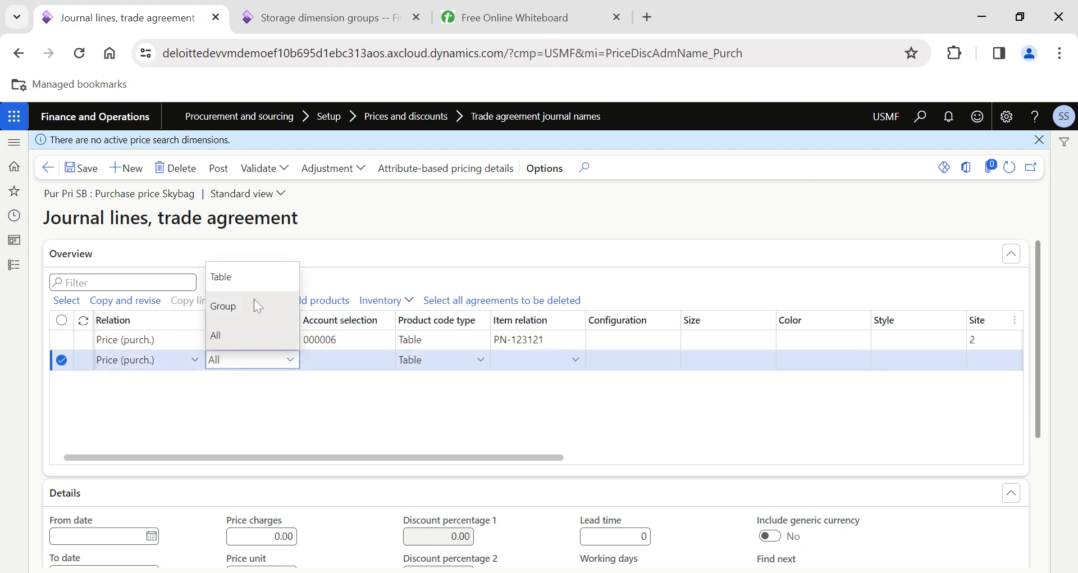
pyautogui.click(225, 277)
pyautogui.click(361, 368)
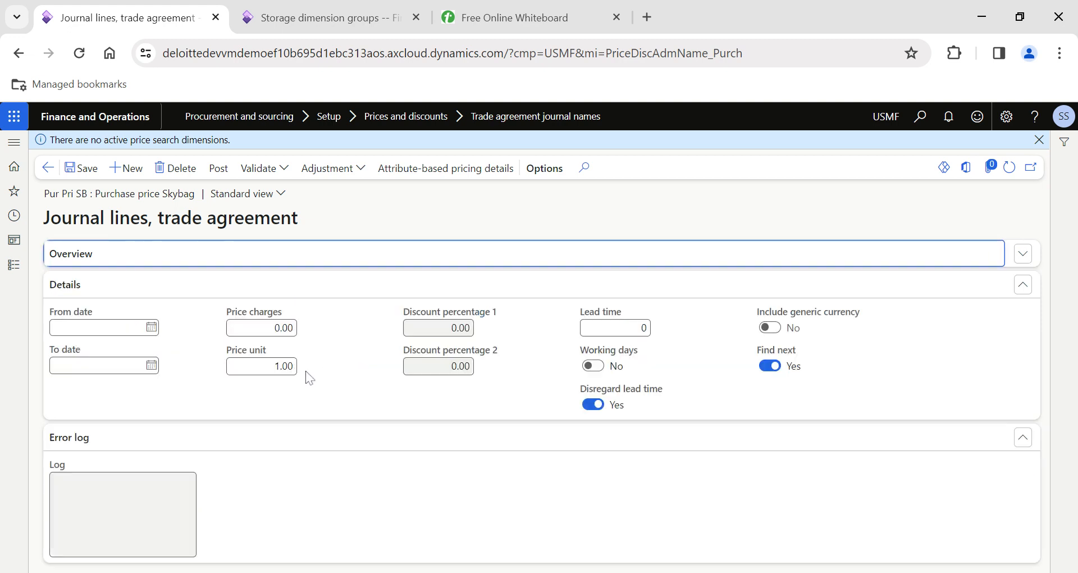
pyautogui.click(296, 258)
pyautogui.click(385, 360)
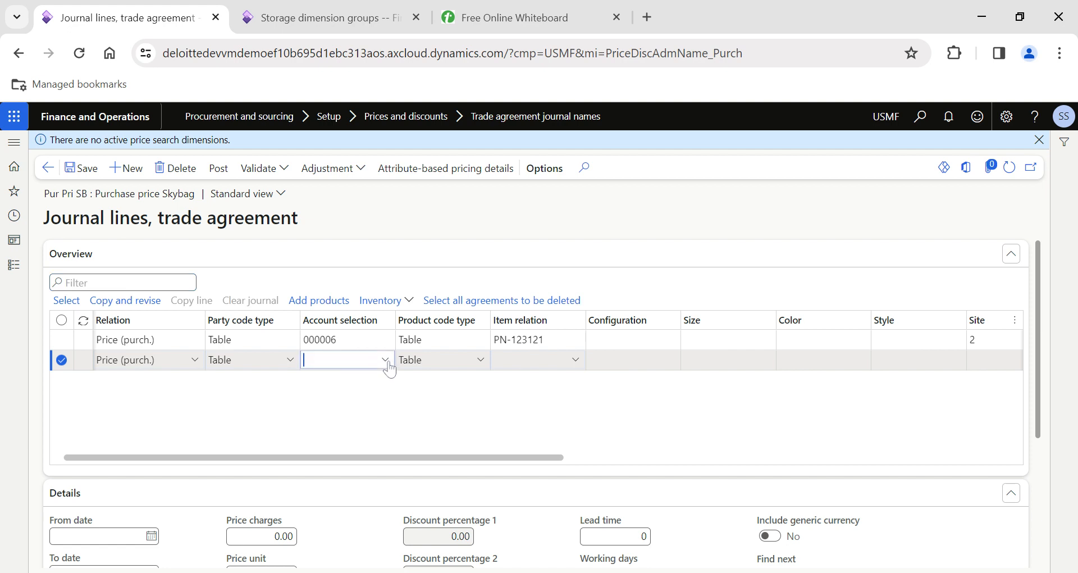
pyautogui.click(323, 480)
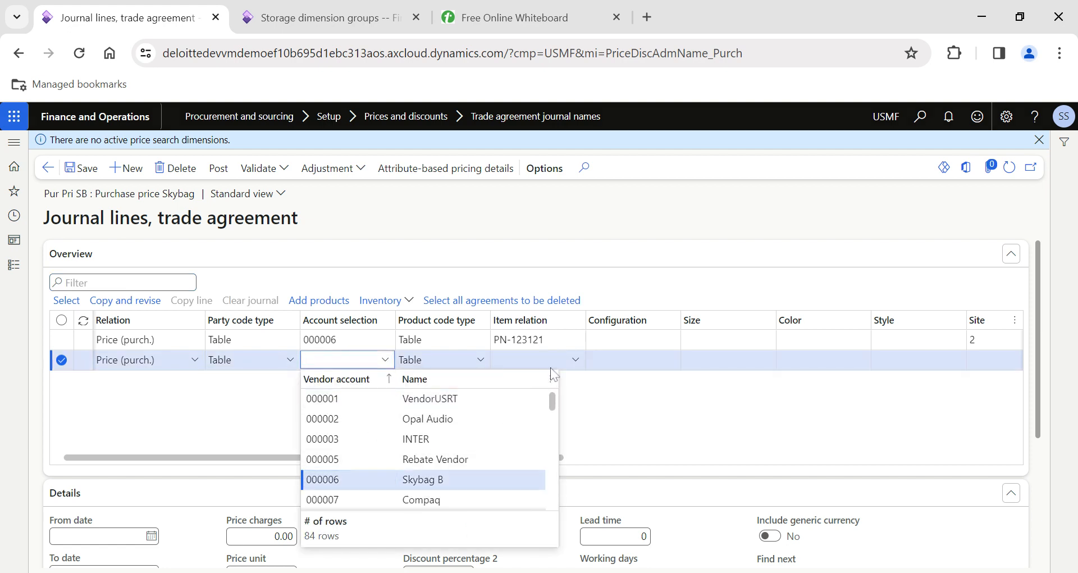
# - Copy item number PN-123121 from the first journal line into the second line's item relation
pyautogui.click(556, 360)
pyautogui.moveTo(546, 340); pyautogui.dragTo(481, 348)
pyautogui.hotkey('ctrl', 'c')
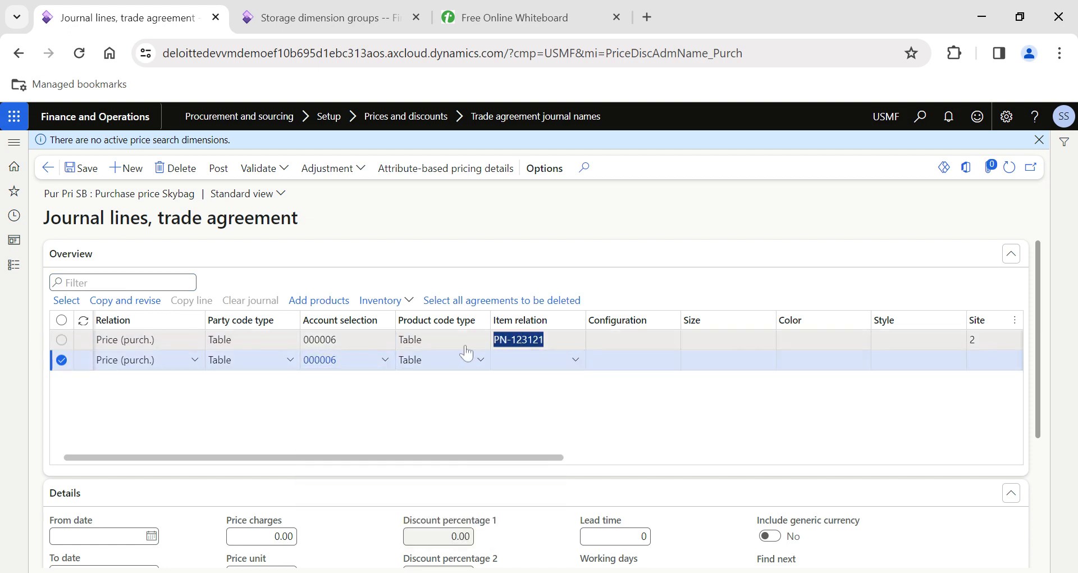
pyautogui.click(505, 363)
pyautogui.hotkey('ctrl', 'v')
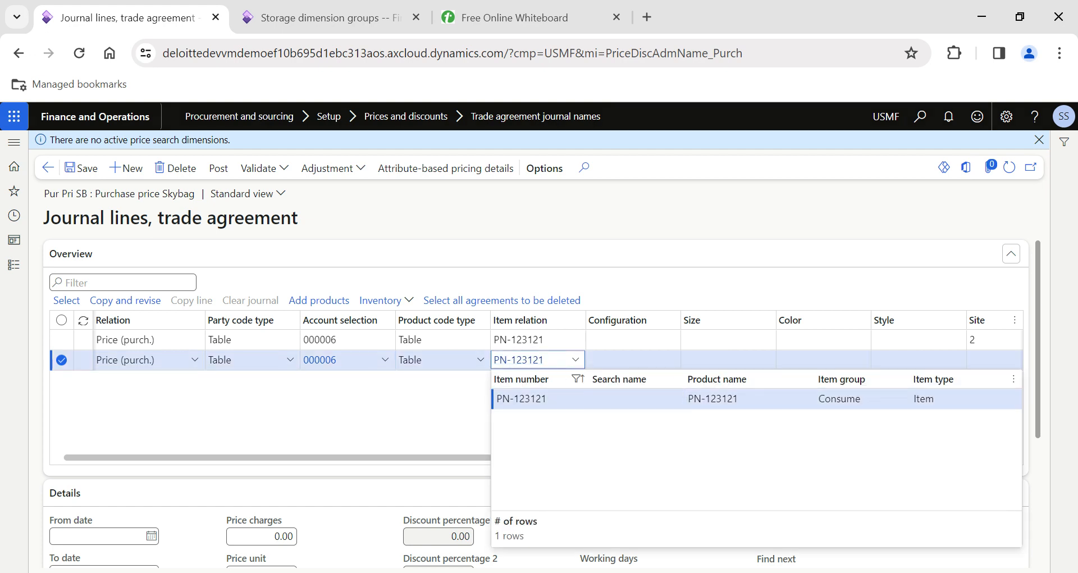
pyautogui.press('Return')
pyautogui.hscroll(9, 539, 413)
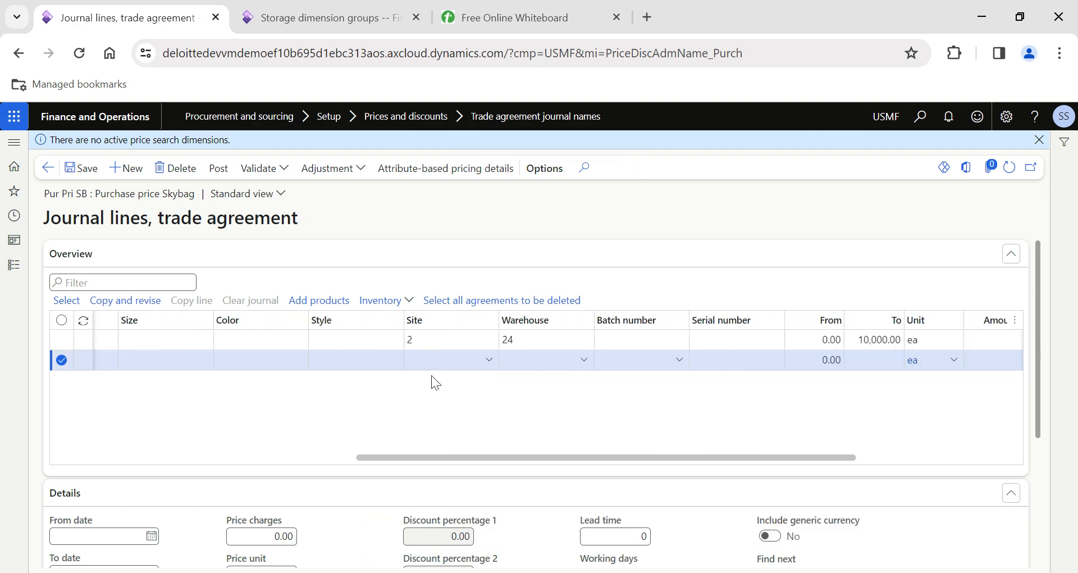
# - Set the second journal line's site to 2 and its warehouse to 24
pyautogui.click(428, 365)
pyautogui.write('2')
pyautogui.click(512, 366)
pyautogui.write('24')
pyautogui.press('Tab')
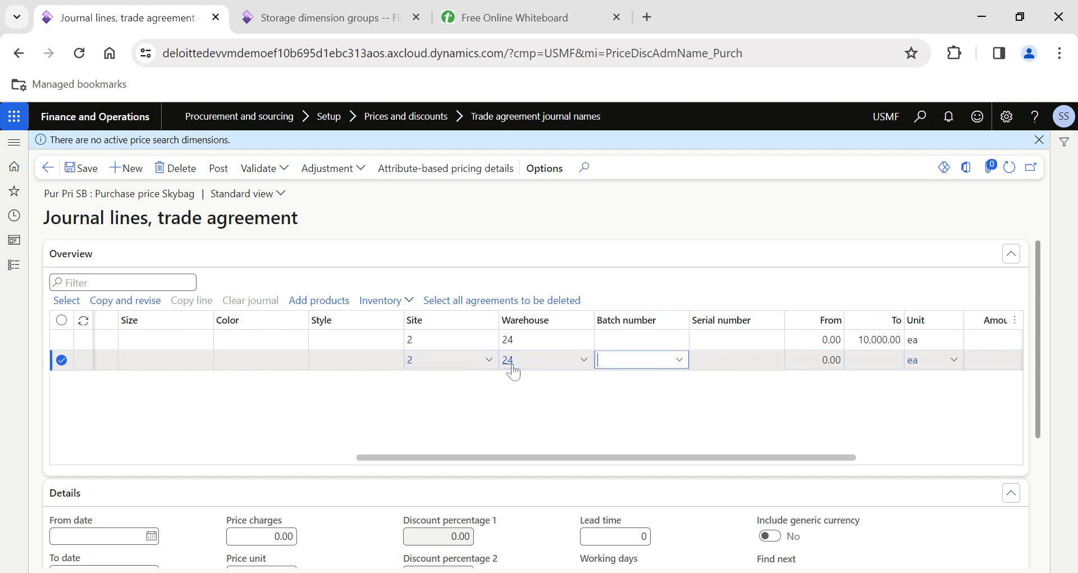
pyautogui.press('Tab')
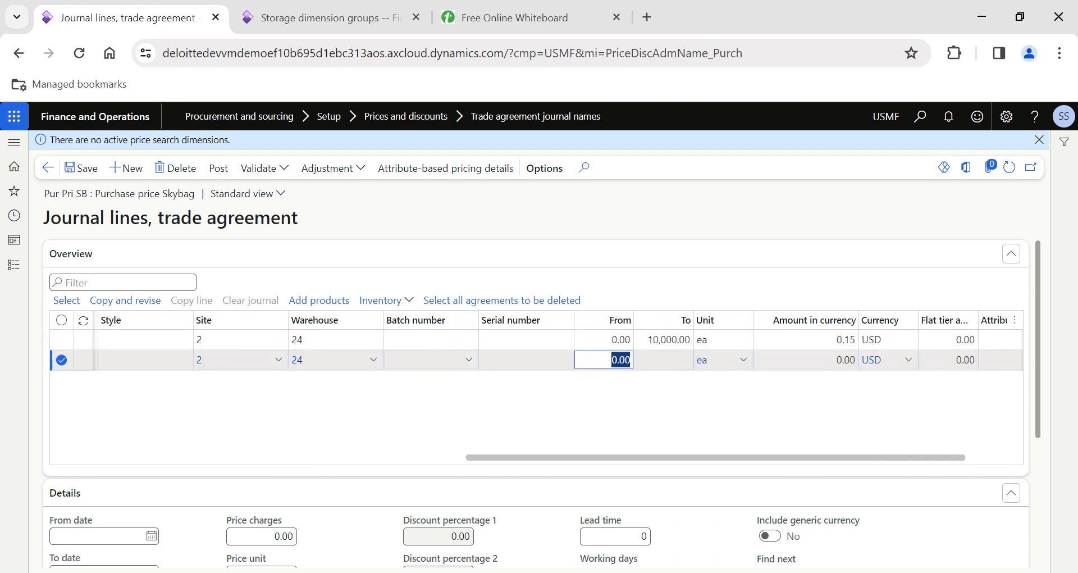
# - Set the second line's quantity range from 10,001 to 20,000 and its amount in currency to 0.12 USD
pyautogui.write('10001')
pyautogui.press('Tab')
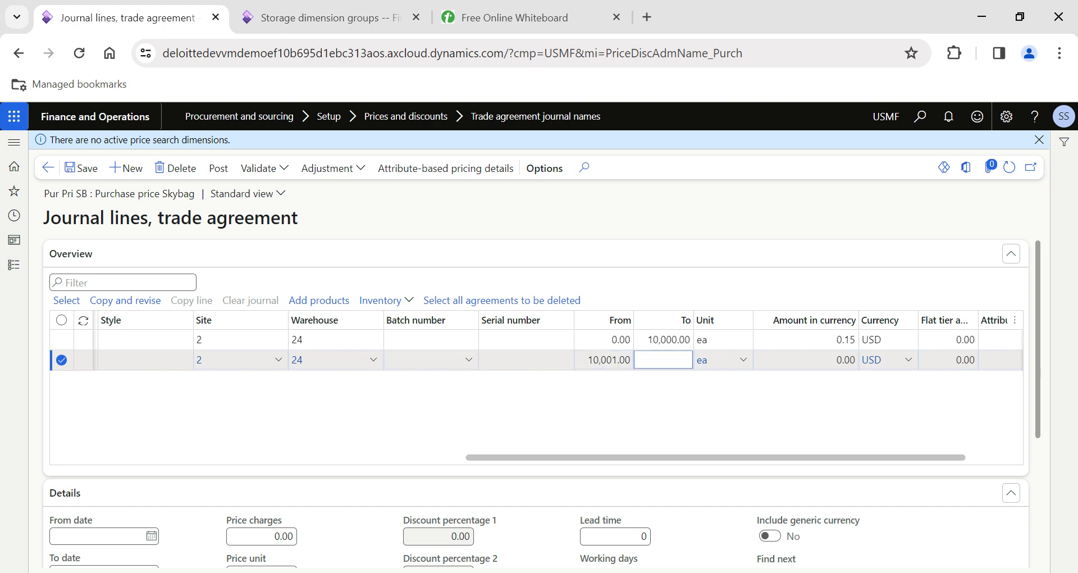
pyautogui.press('Tab')
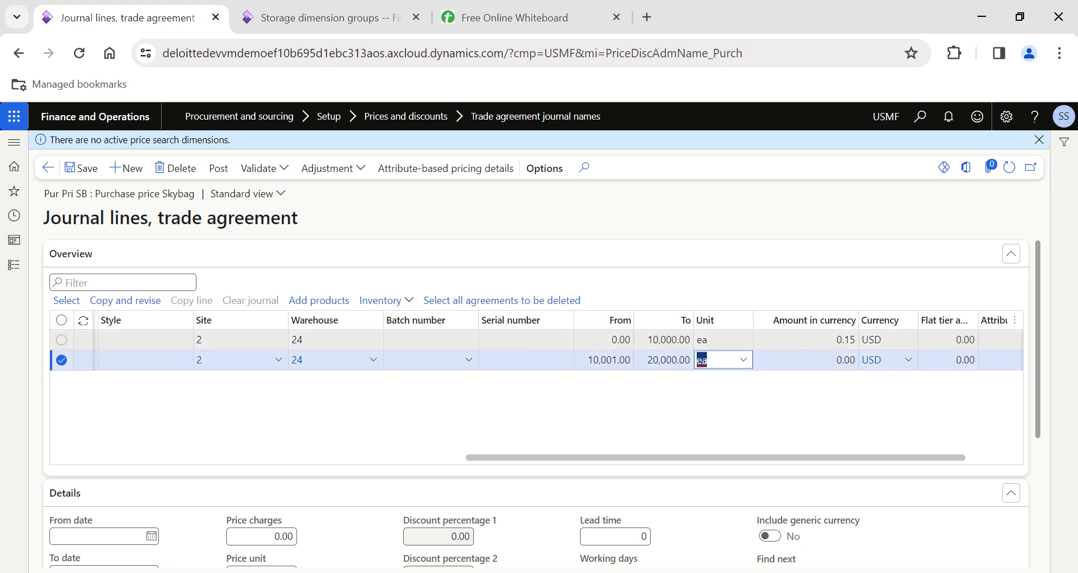
pyautogui.press('Tab')
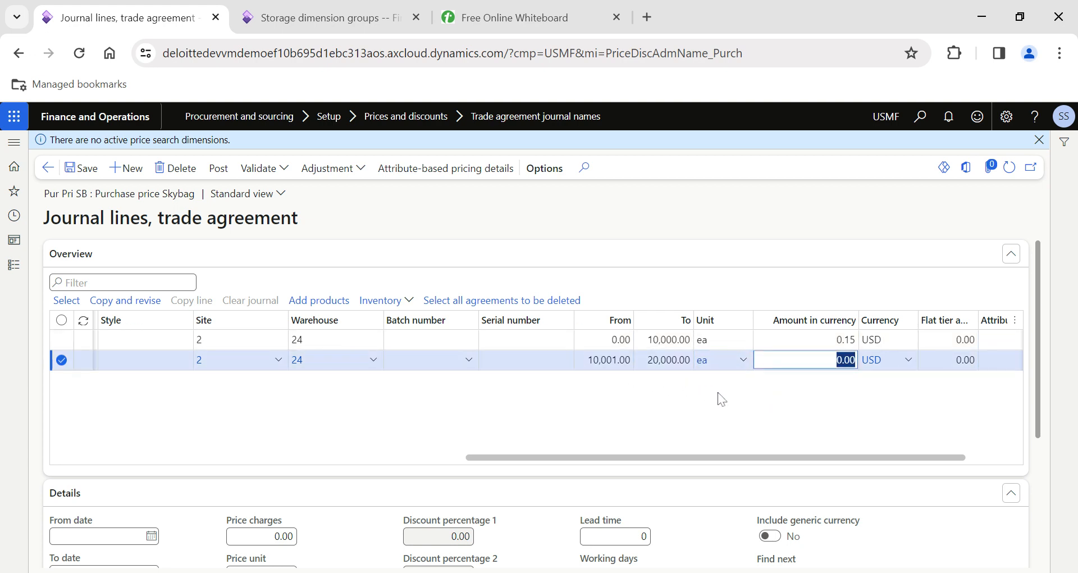
pyautogui.press('BackSpace')
pyautogui.press('Tab')
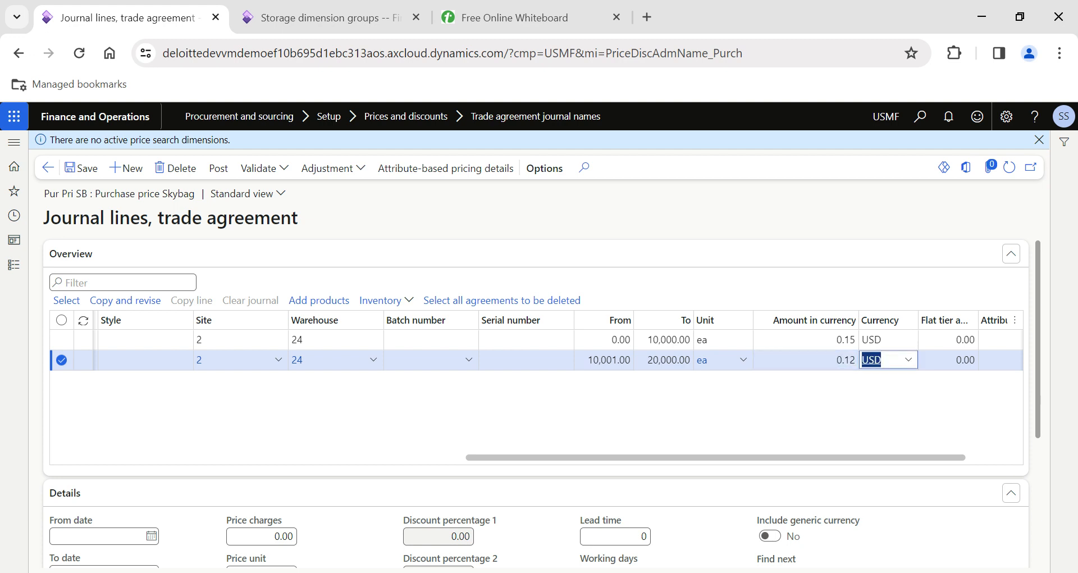
# - Review the second line's details, including the validity dates, price charges, price unit, discount percentages and lead time options
pyautogui.scroll(-1, 595, 419)
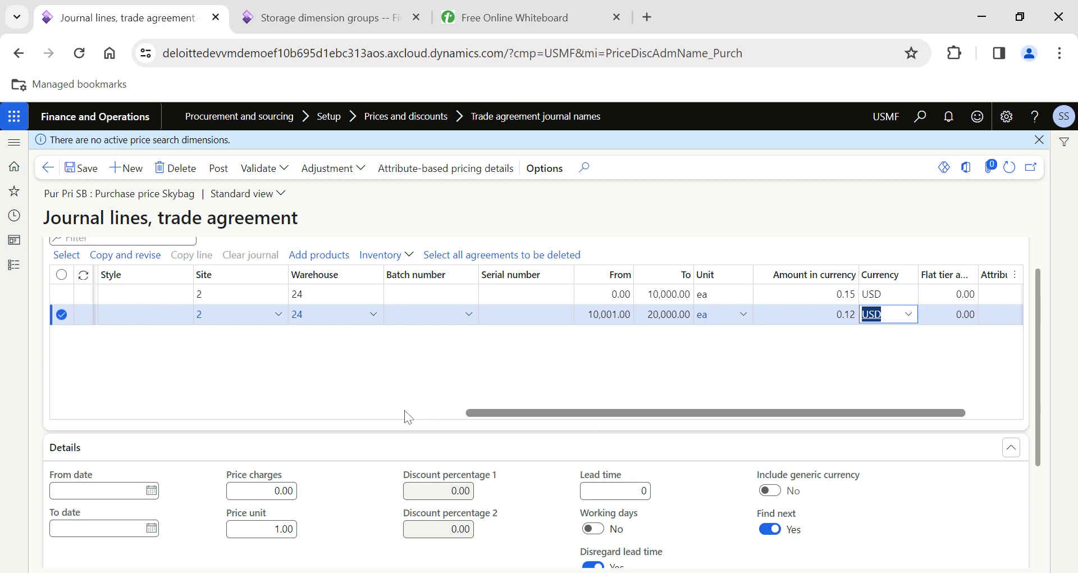
pyautogui.scroll(-2, 404, 415)
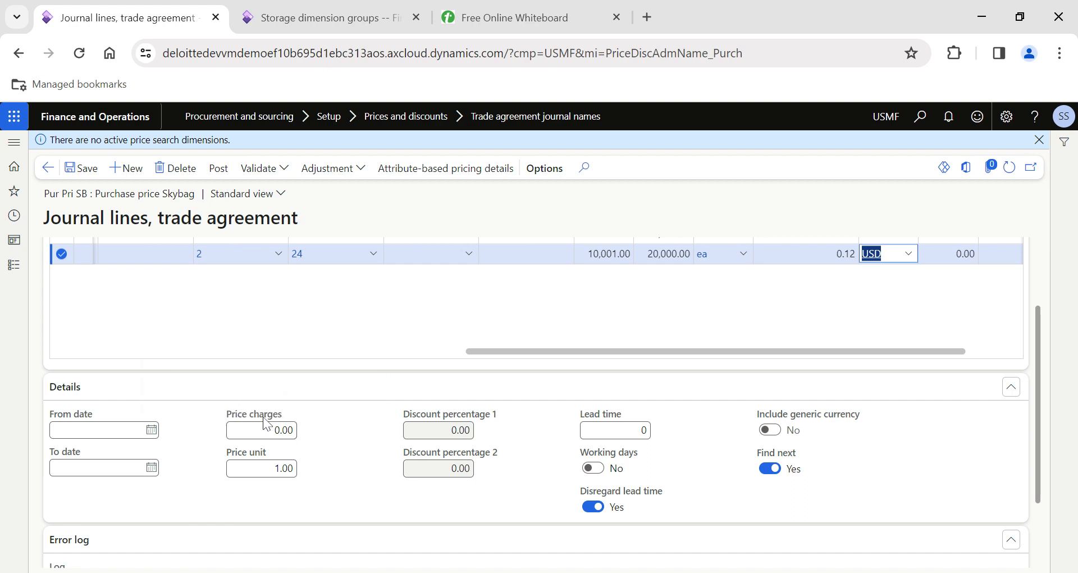
pyautogui.scroll(1, 314, 421)
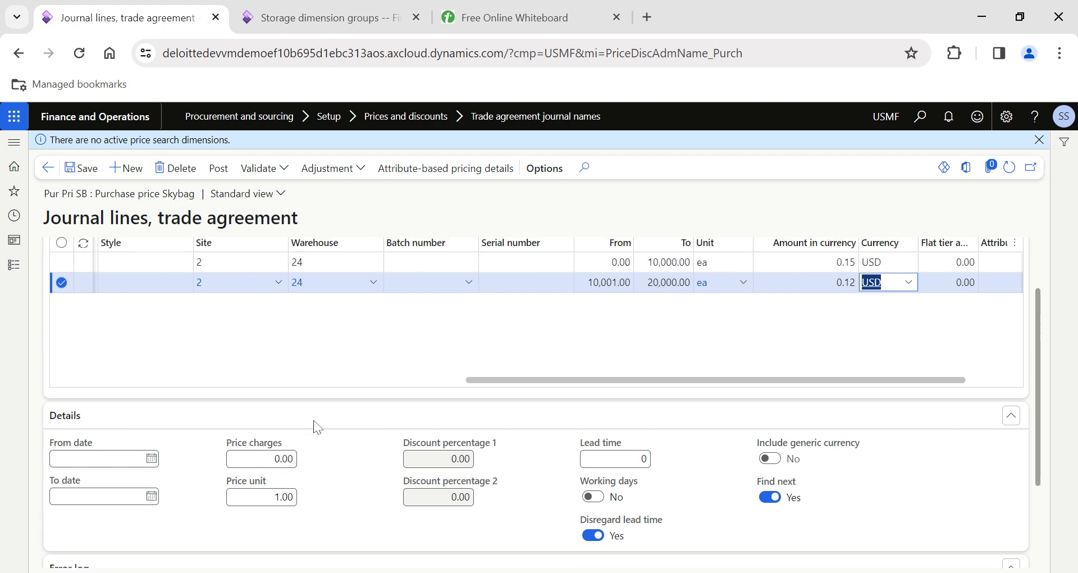
pyautogui.scroll(-1, 314, 422)
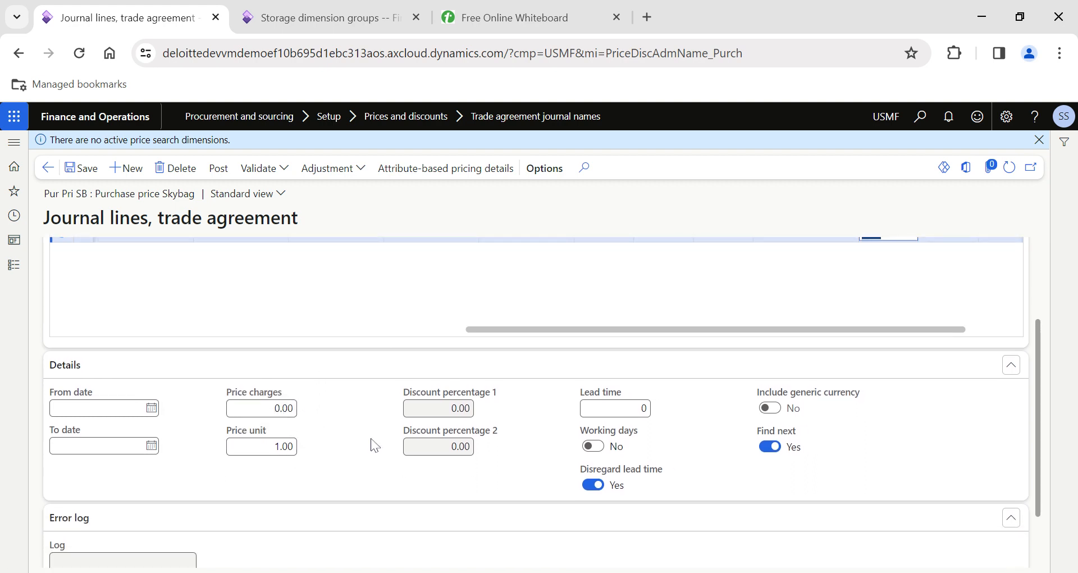
pyautogui.scroll(1, 373, 446)
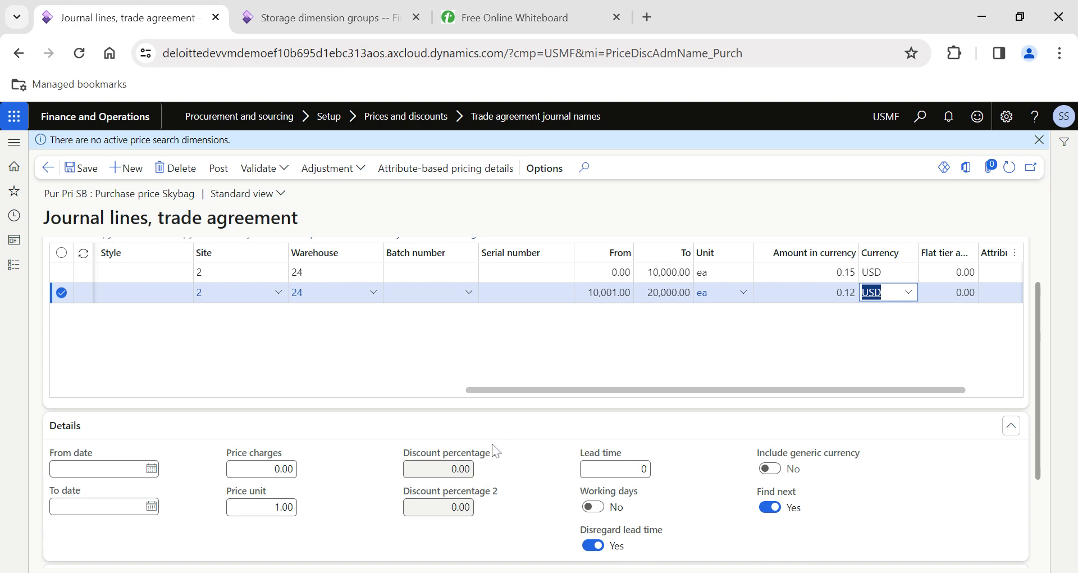
pyautogui.scroll(-1, 555, 478)
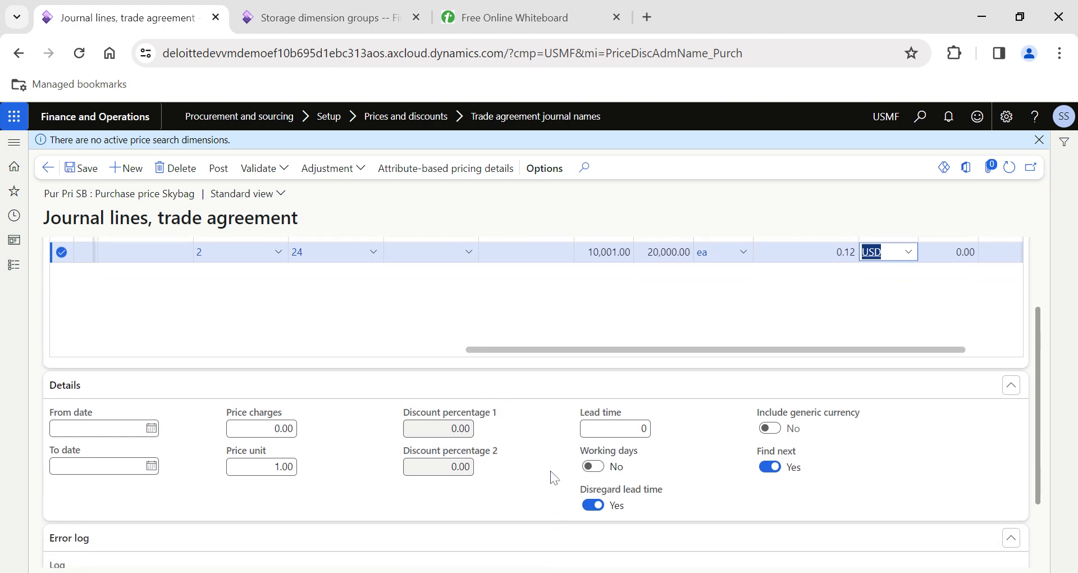
pyautogui.scroll(1, 537, 461)
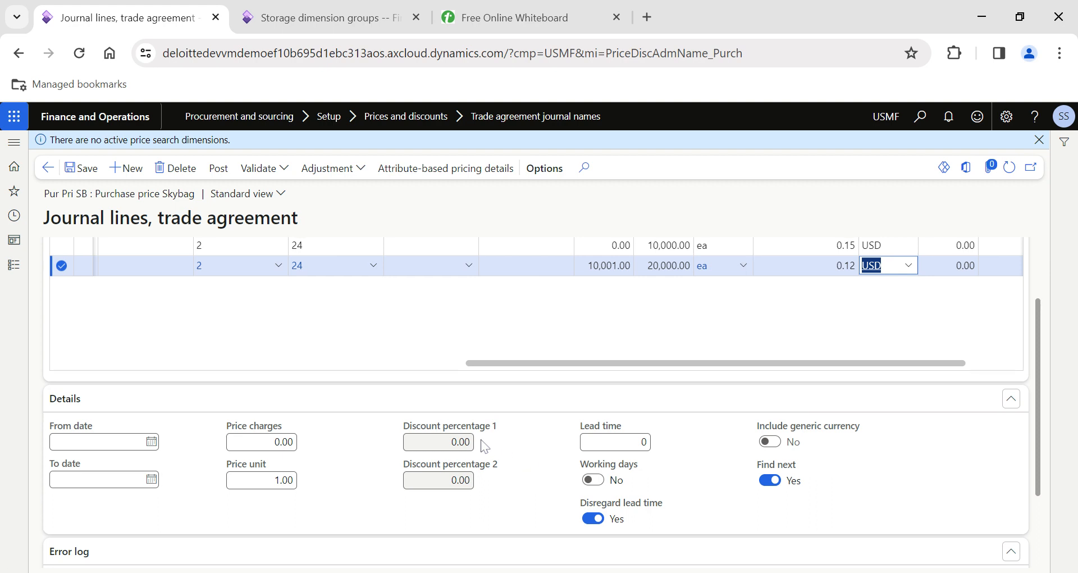
pyautogui.scroll(2, 547, 448)
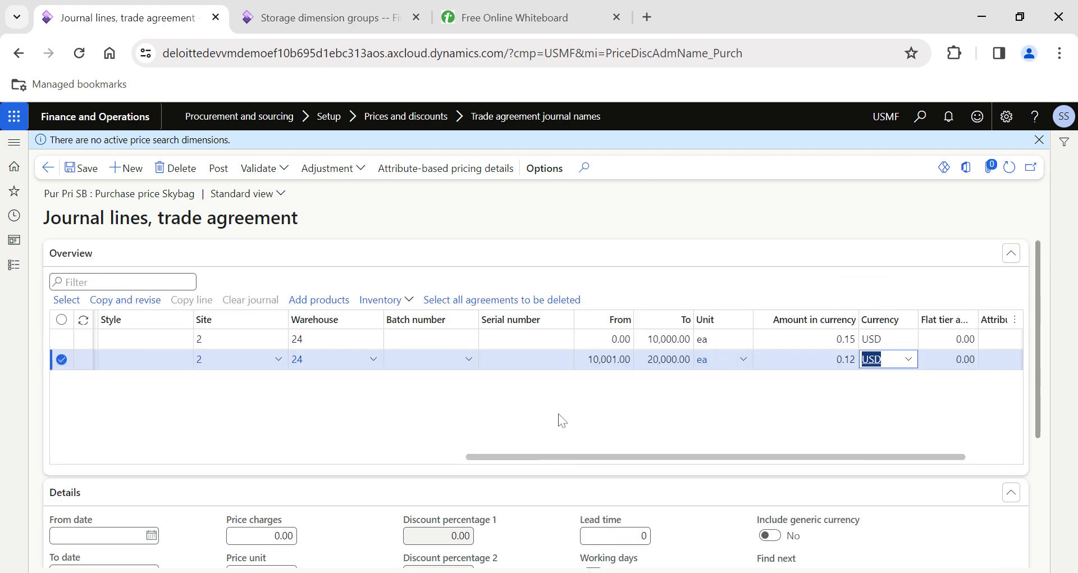
# - Set the second journal line's lead time to 10 and look over the line's remaining details
pyautogui.scroll(-1, 558, 416)
pyautogui.scroll(-1, 528, 455)
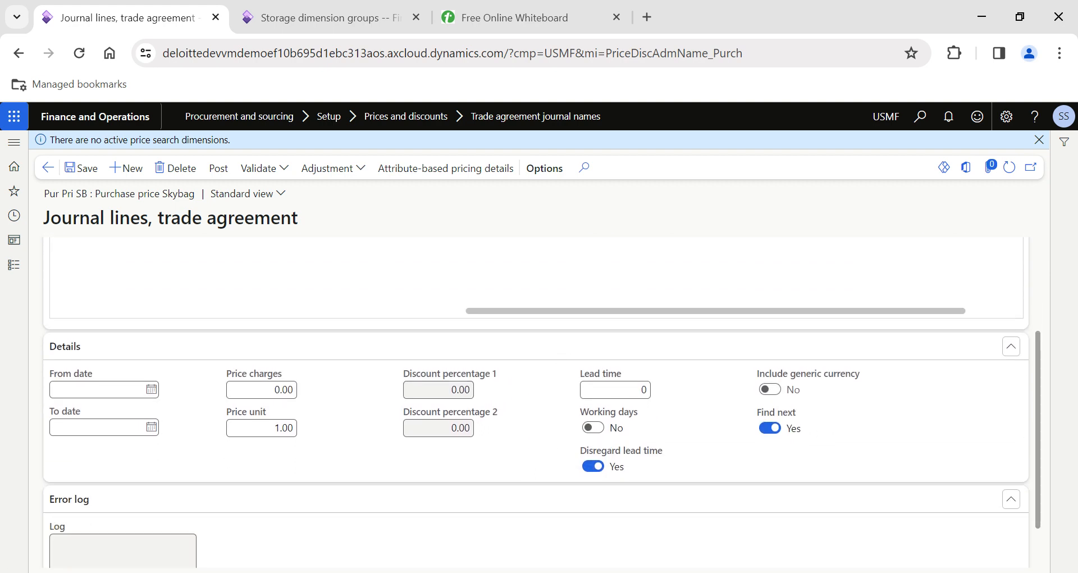
pyautogui.click(643, 389)
pyautogui.scroll(1, 695, 438)
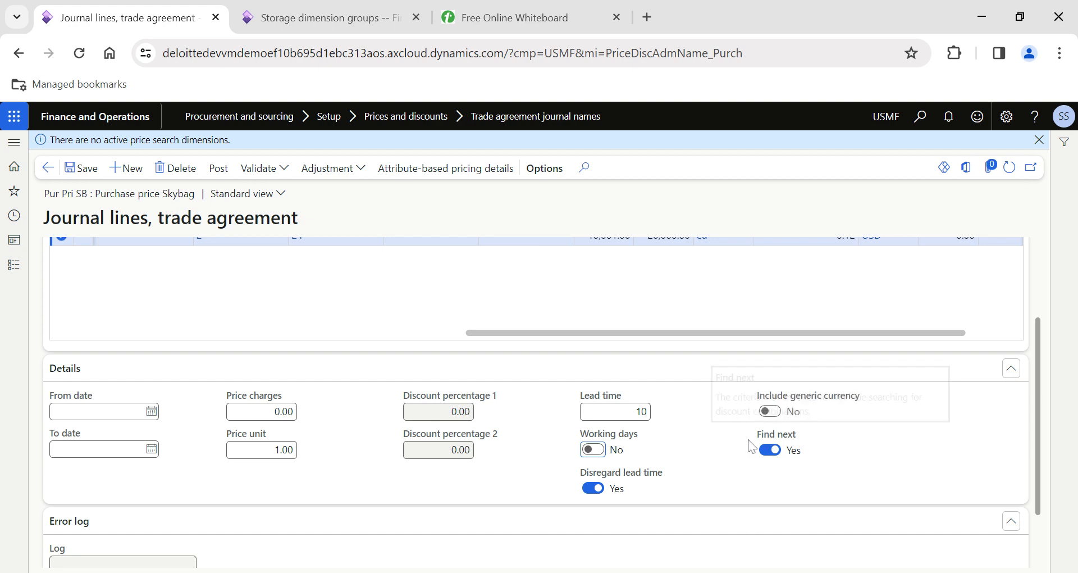
pyautogui.scroll(3, 686, 437)
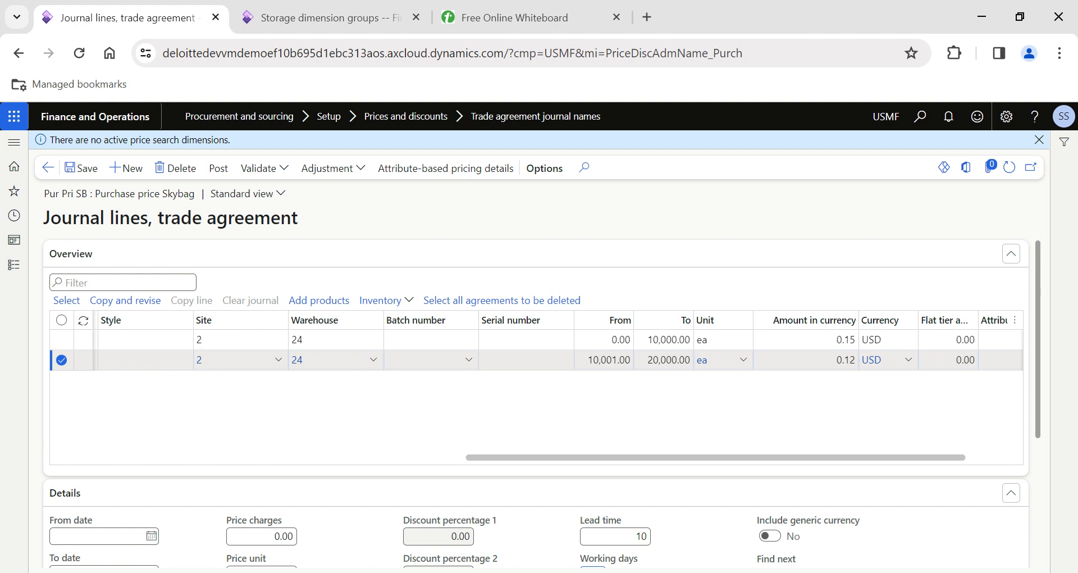
pyautogui.scroll(-3, 710, 445)
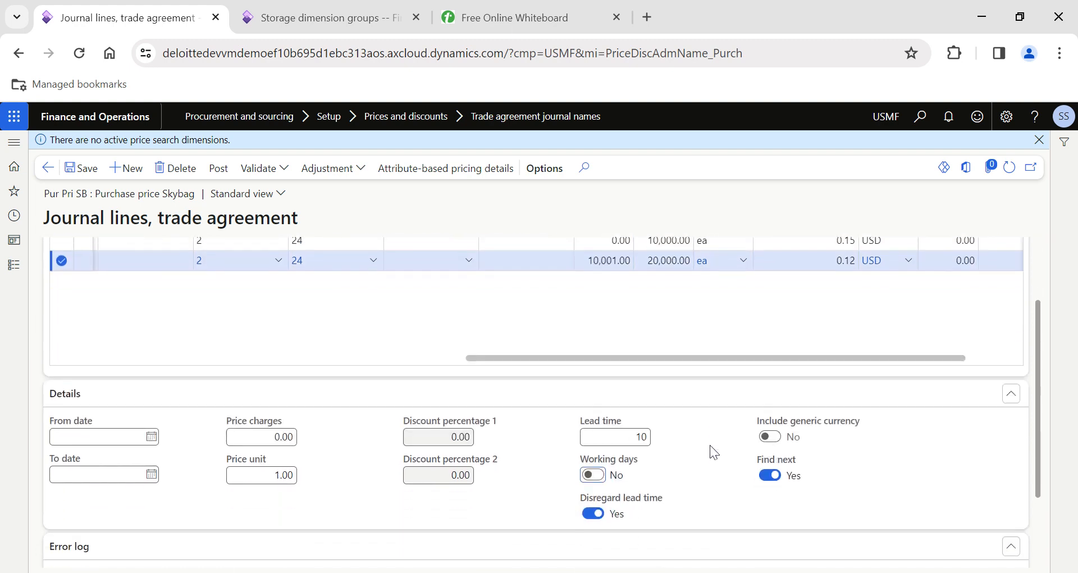
pyautogui.scroll(2, 698, 448)
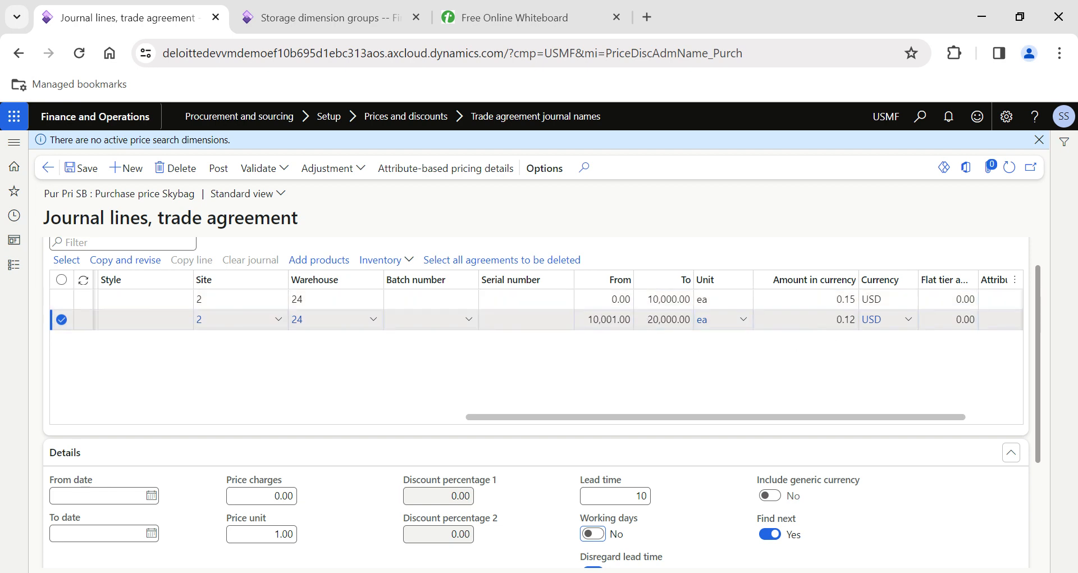
pyautogui.scroll(1, 583, 414)
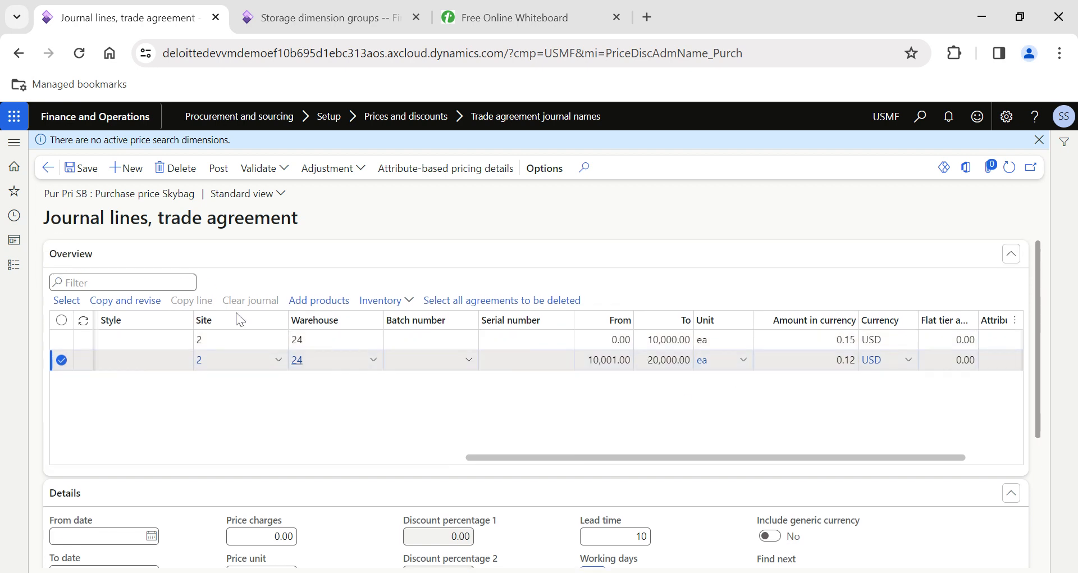
# - Look at the journal's validation options, then post the trade agreement journal without batch processing
pyautogui.click(280, 177)
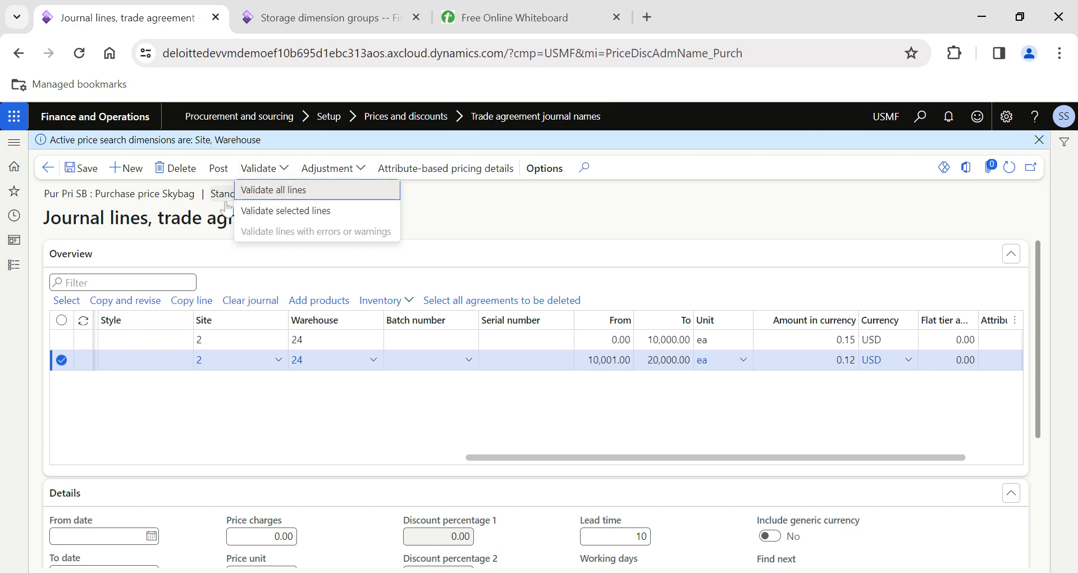
pyautogui.click(219, 180)
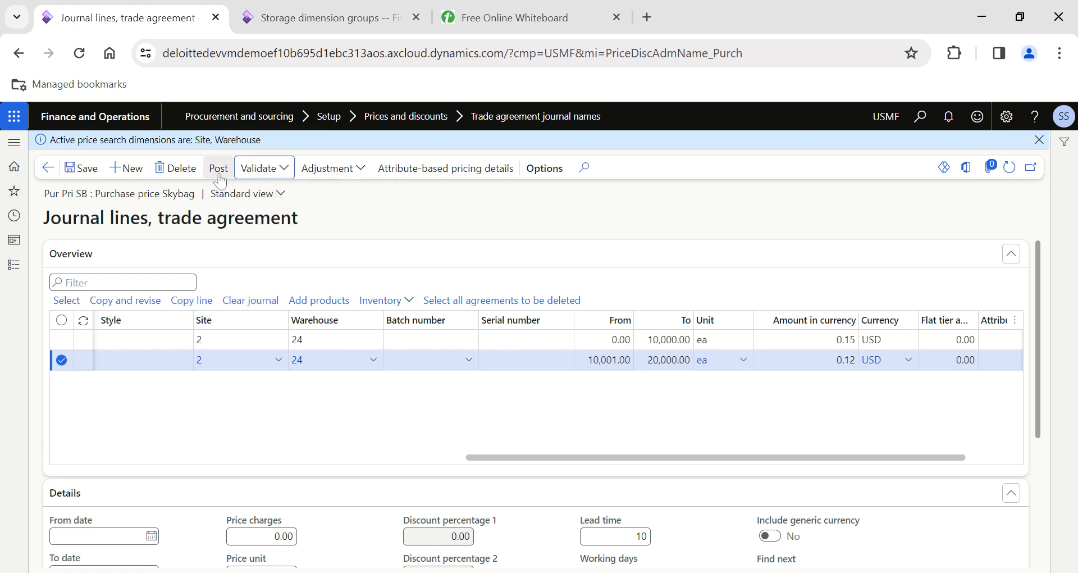
pyautogui.click(219, 180)
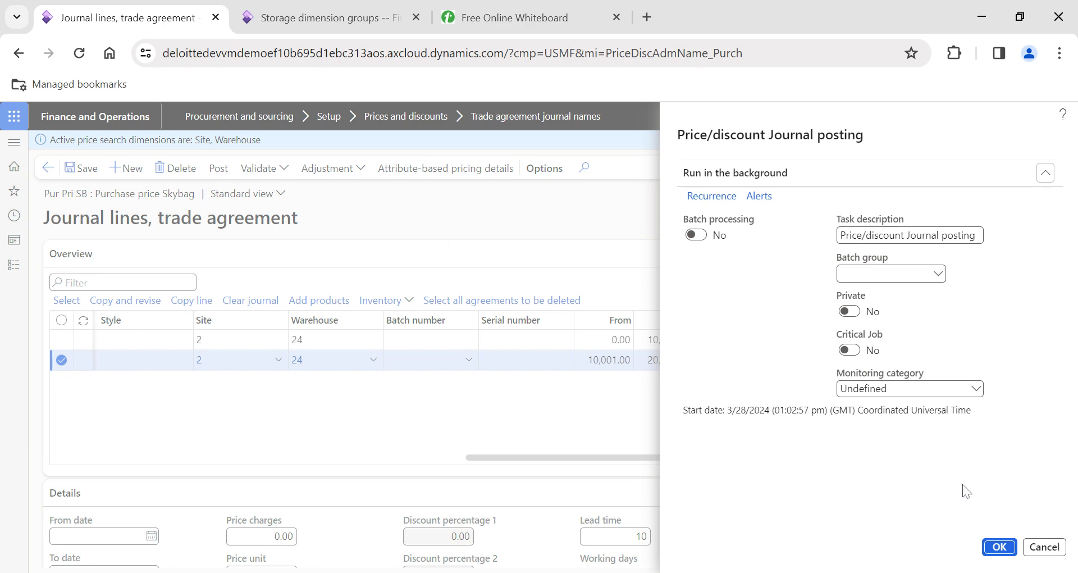
pyautogui.click(1005, 547)
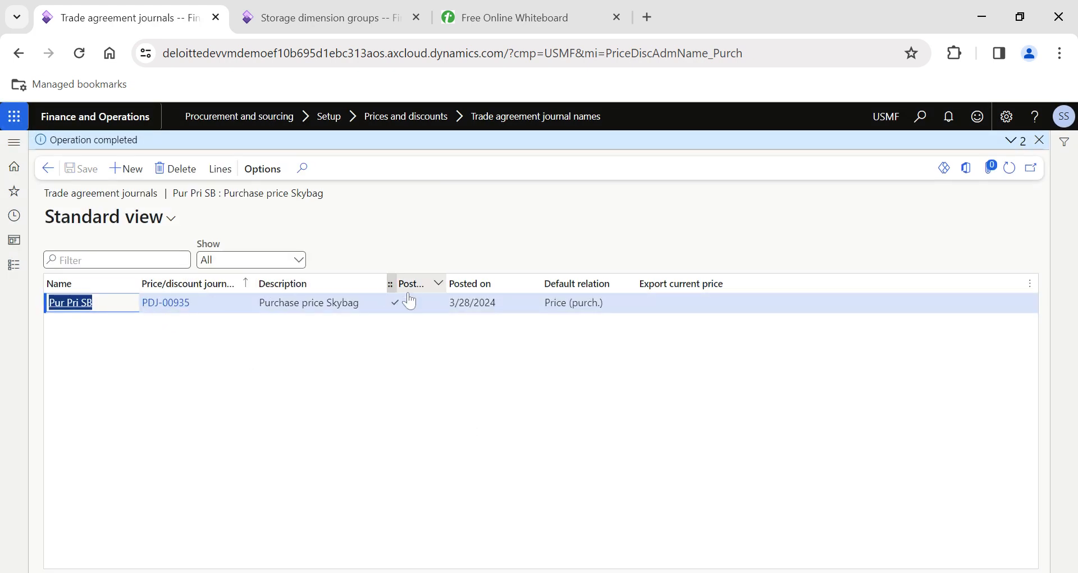
# - Open the Activate price/discount setup in Procurement and sourcing and check which vendor and item price and discount combinations are enabled
pyautogui.click(14, 267)
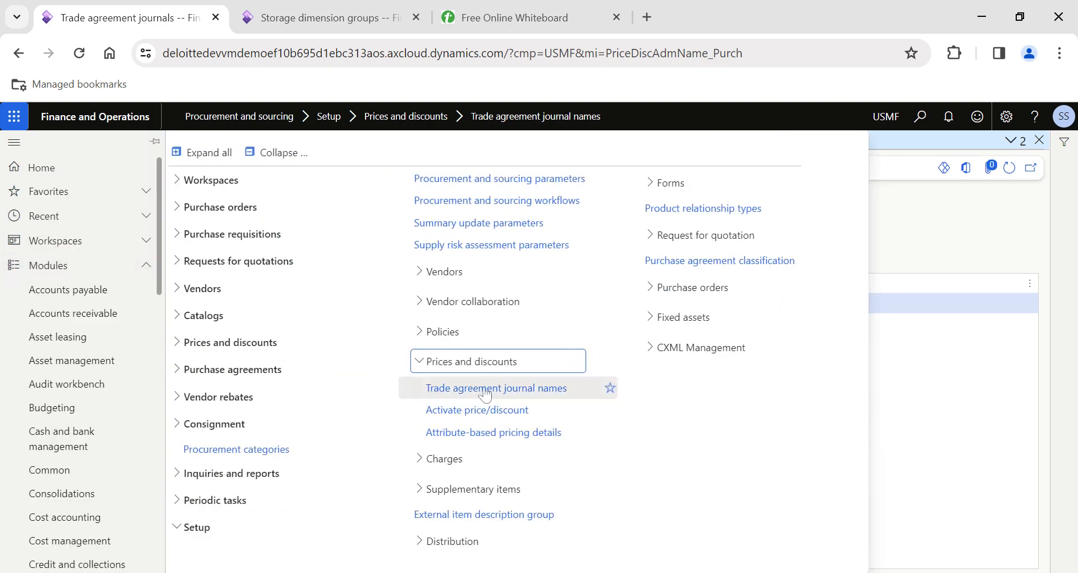
pyautogui.click(465, 419)
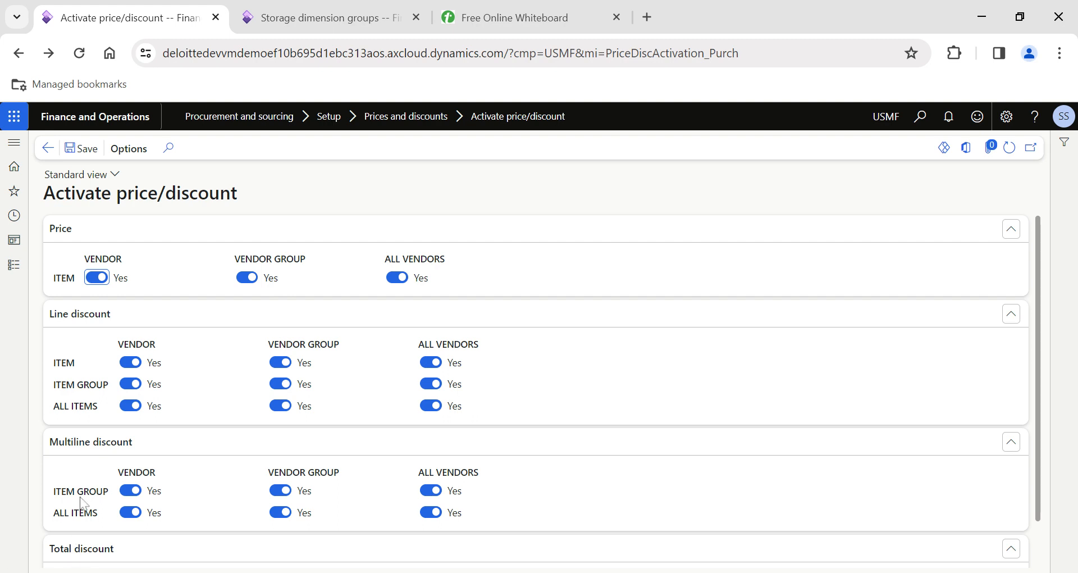
pyautogui.scroll(-1, 83, 501)
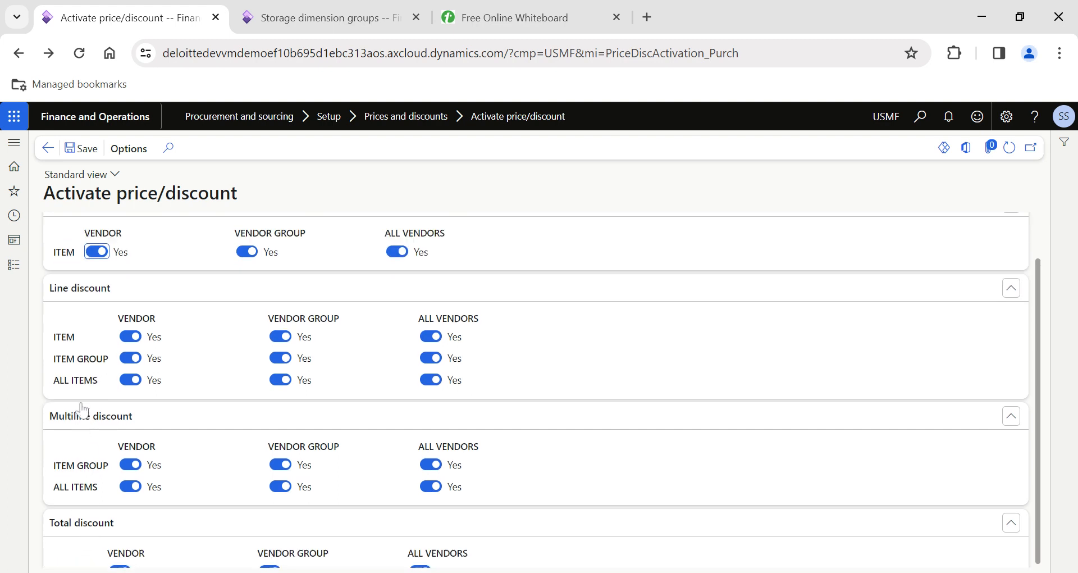
pyautogui.scroll(1, 82, 408)
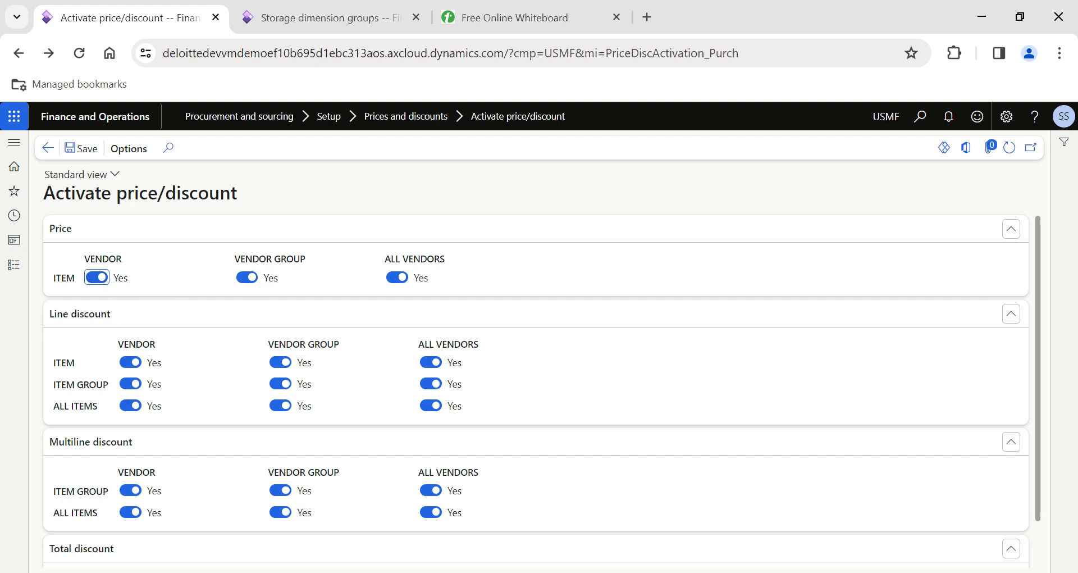
pyautogui.scroll(-1, 116, 298)
pyautogui.scroll(1, 106, 308)
# - Check the topic list on the online whiteboard, then open All purchase orders in Finance and Operations' Procurement and sourcing module
pyautogui.click(493, 17)
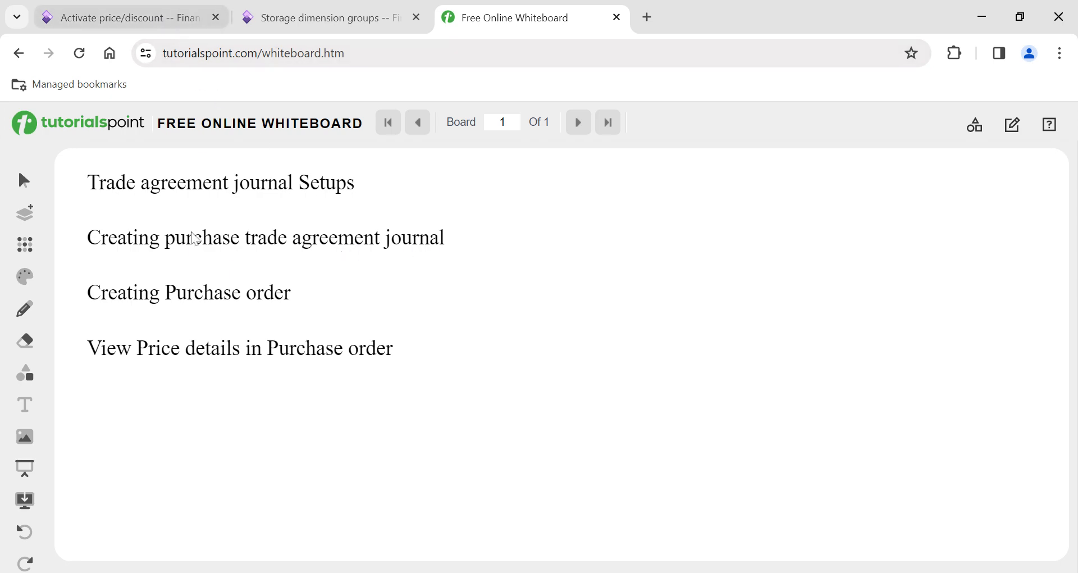
pyautogui.click(140, 18)
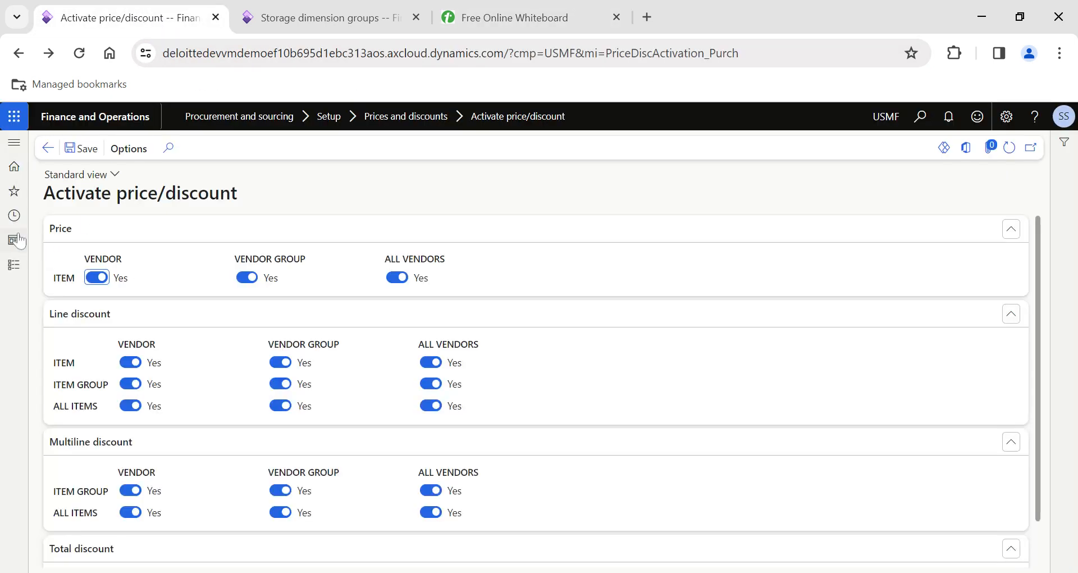
pyautogui.click(17, 265)
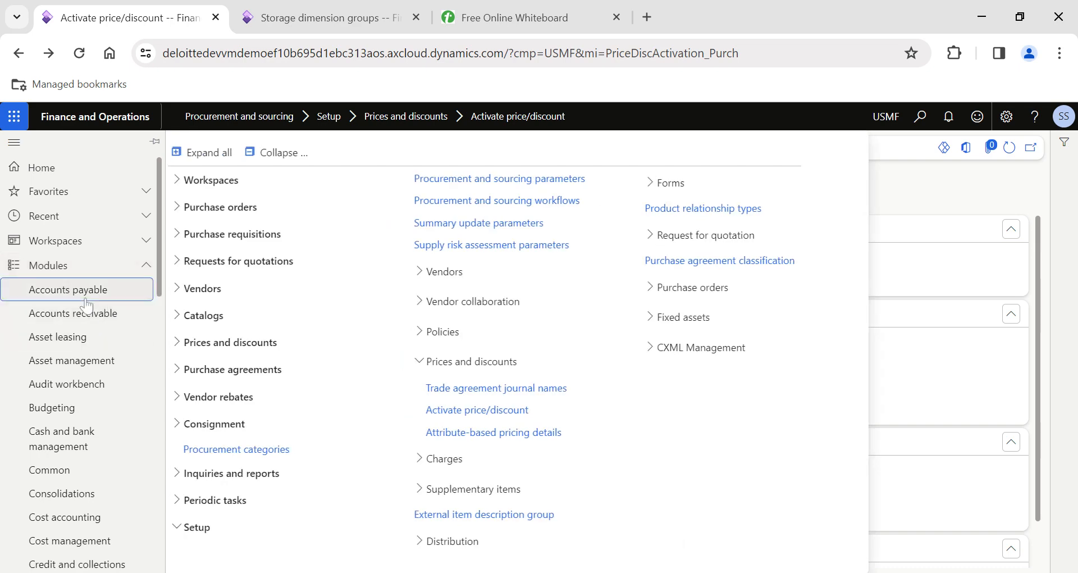
pyautogui.click(85, 299)
pyautogui.scroll(-9, 79, 433)
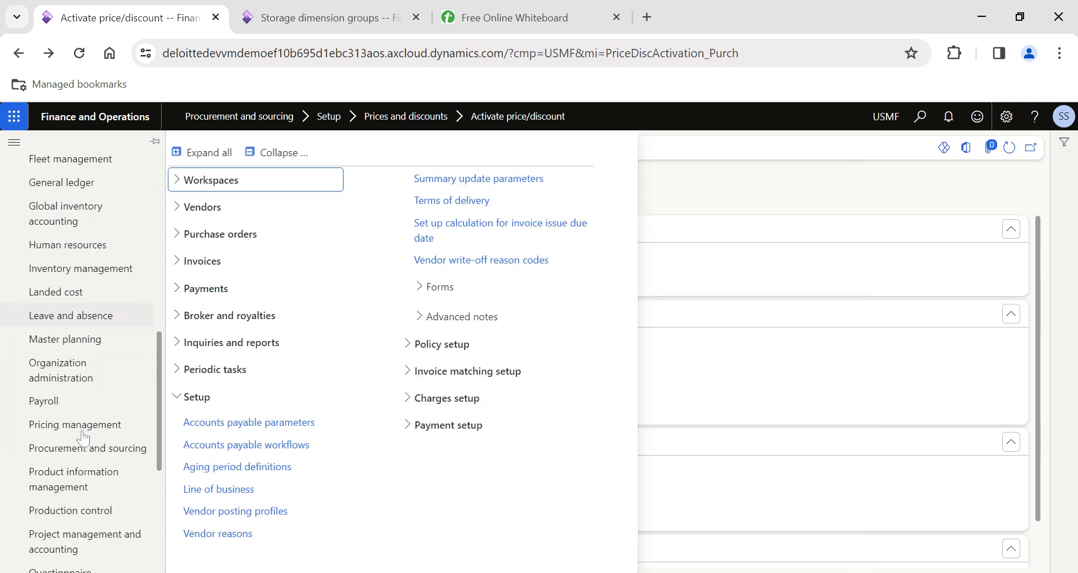
pyautogui.click(84, 447)
pyautogui.click(250, 209)
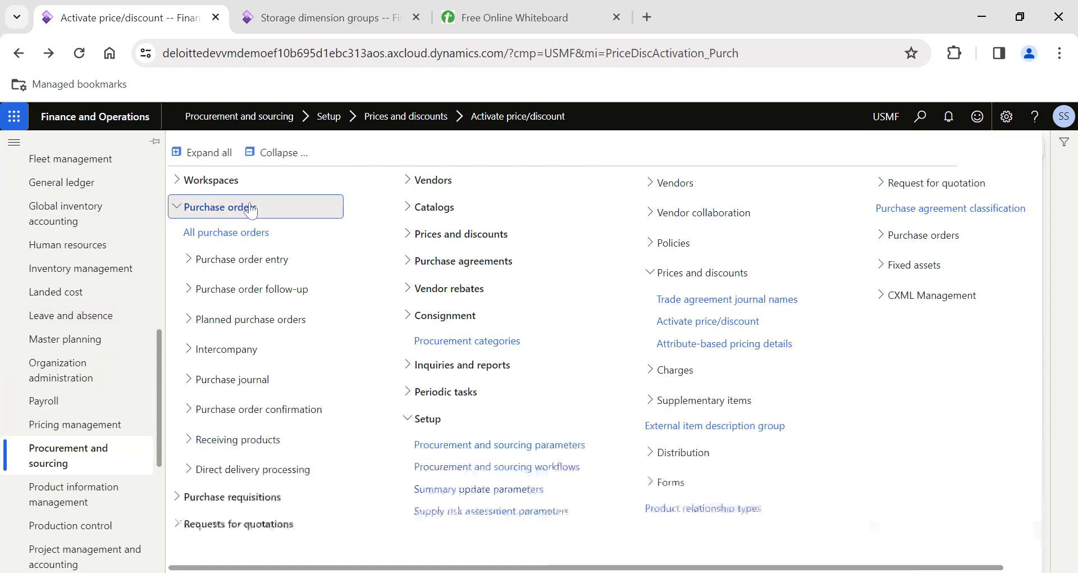
pyautogui.click(231, 233)
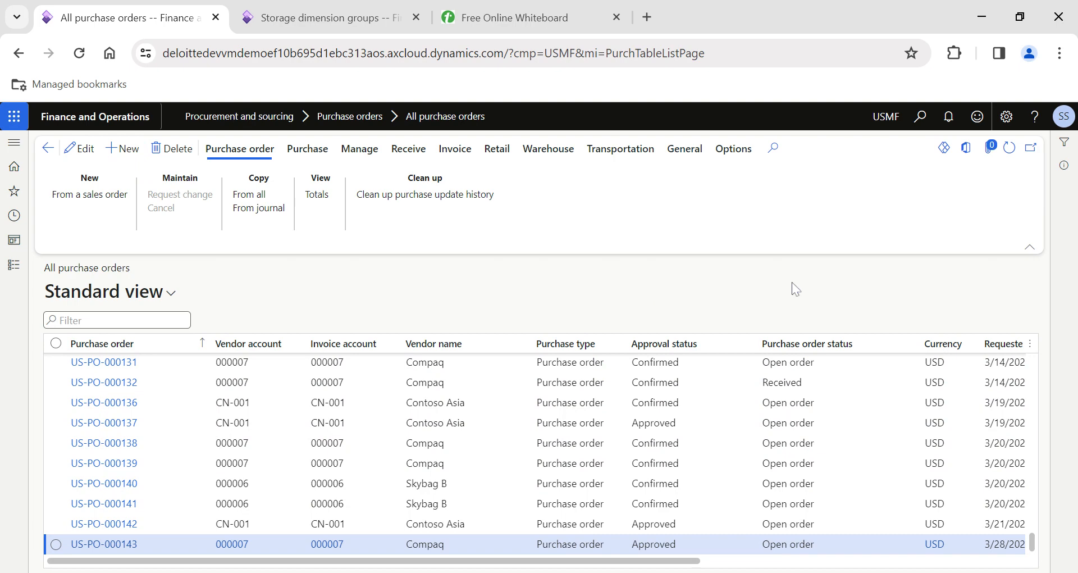
# - Choose vendor Skybag B for the new purchase order and set its warehouse to 24
pyautogui.click(785, 273)
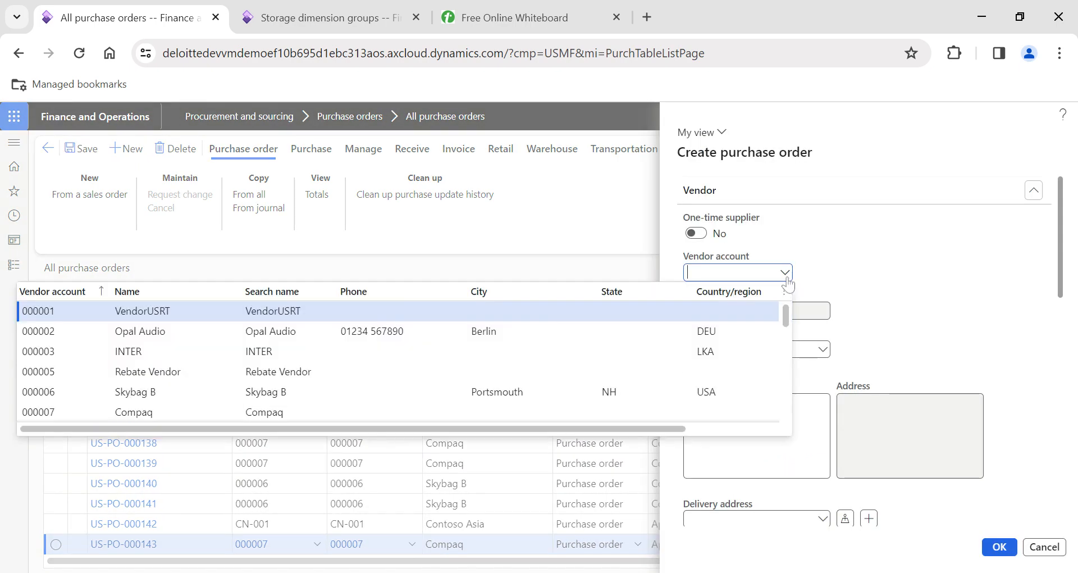
pyautogui.click(763, 391)
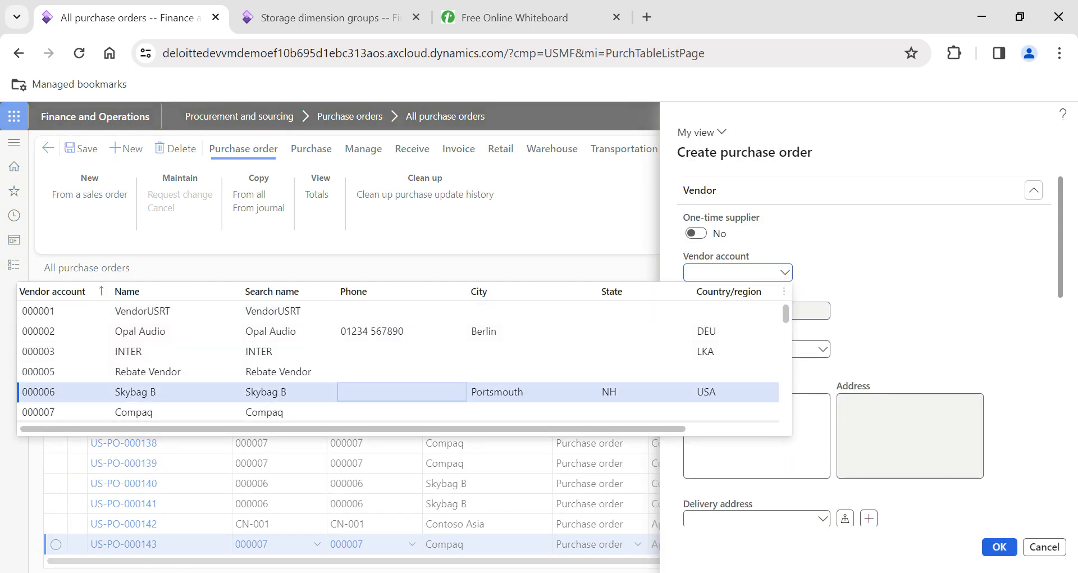
pyautogui.scroll(-8, 843, 382)
pyautogui.click(901, 296)
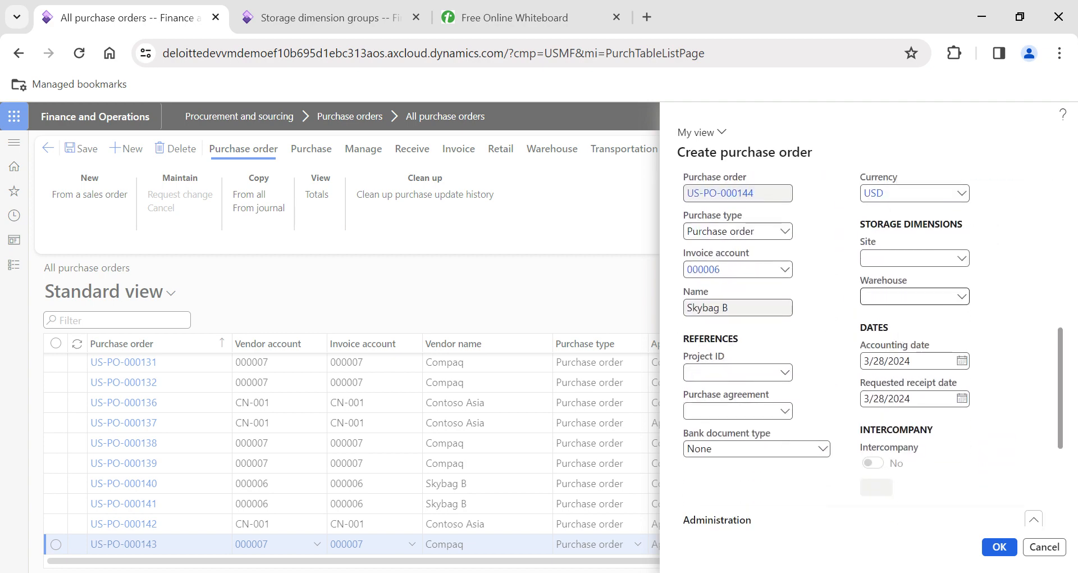
pyautogui.write('24')
pyautogui.press('Tab')
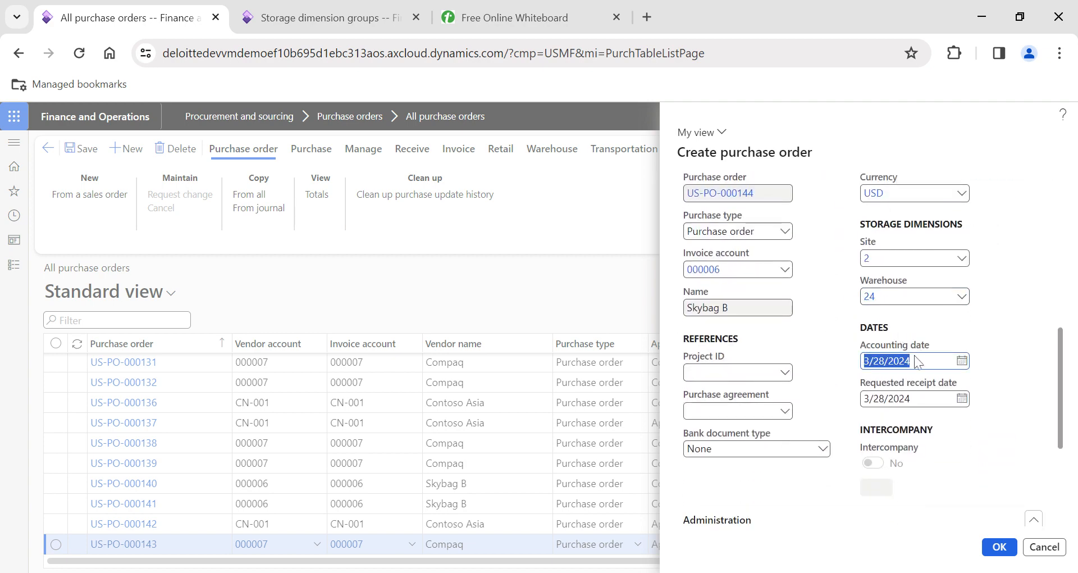
# - Turn off change management for the new purchase order and create it
pyautogui.scroll(-3, 865, 348)
pyautogui.click(873, 468)
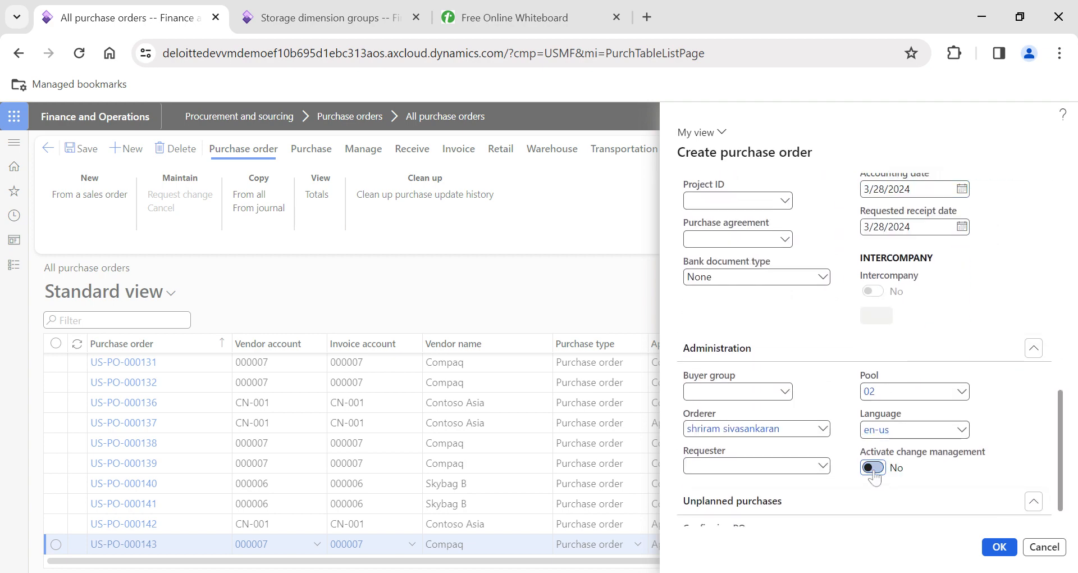
pyautogui.scroll(-1, 837, 382)
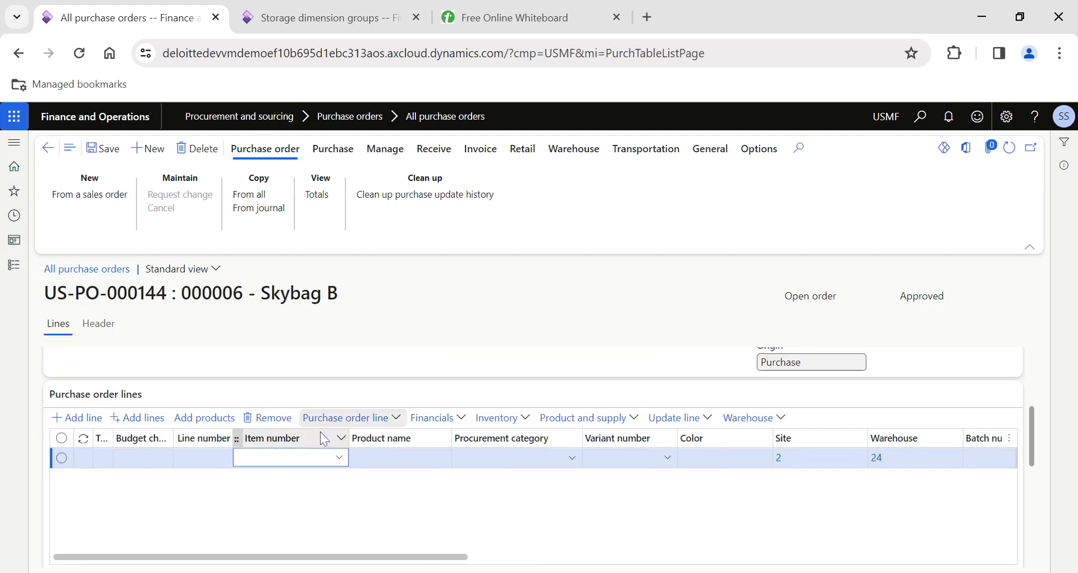
# - Enter item PN-123121 on the first purchase order line and bring its quantity and unit price into view
pyautogui.write('PN-123121')
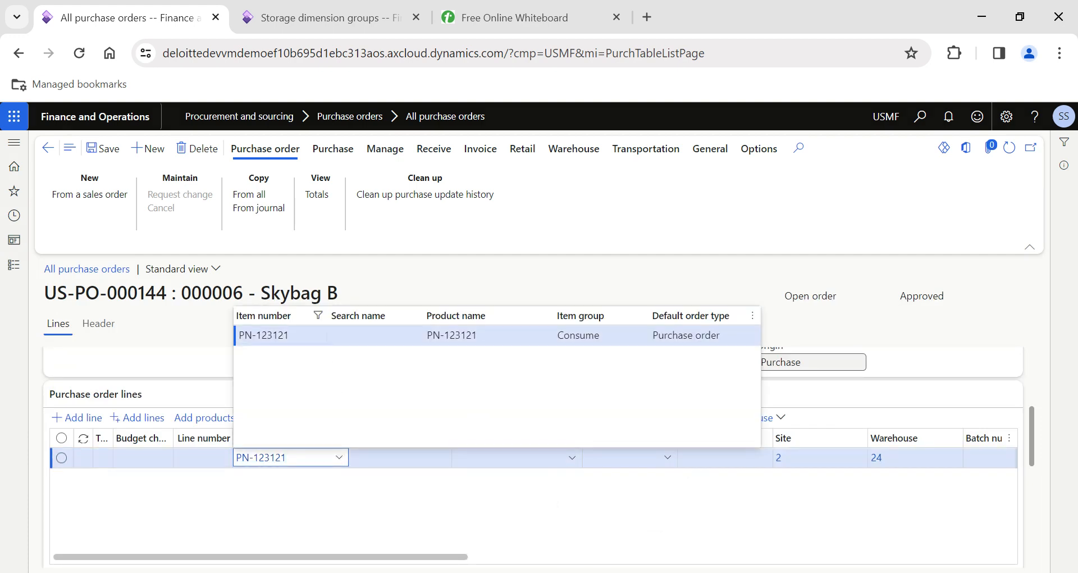
pyautogui.click(323, 336)
pyautogui.hscroll(10, 483, 495)
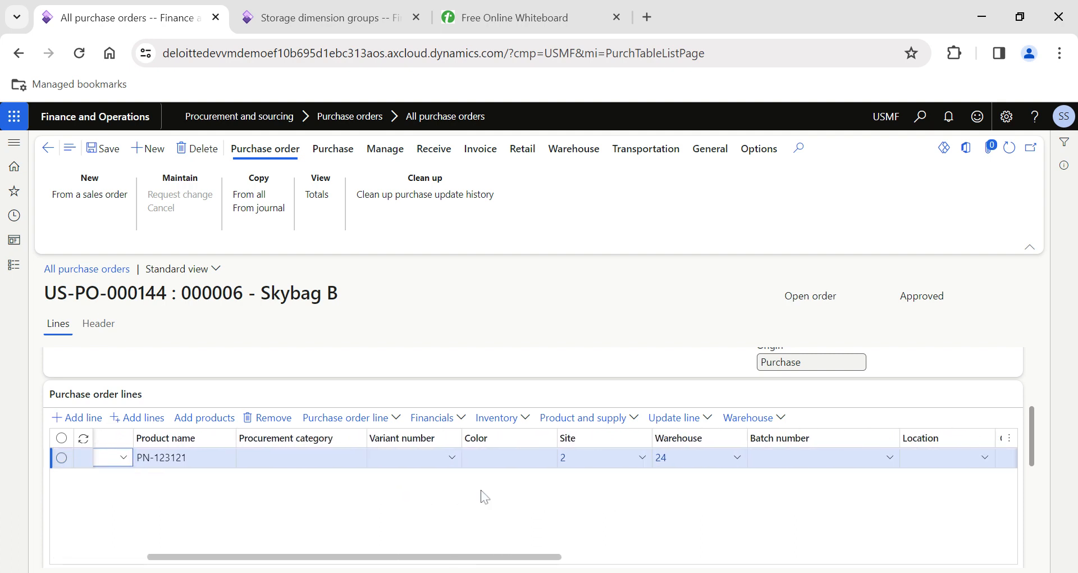
pyautogui.hscroll(4, 483, 496)
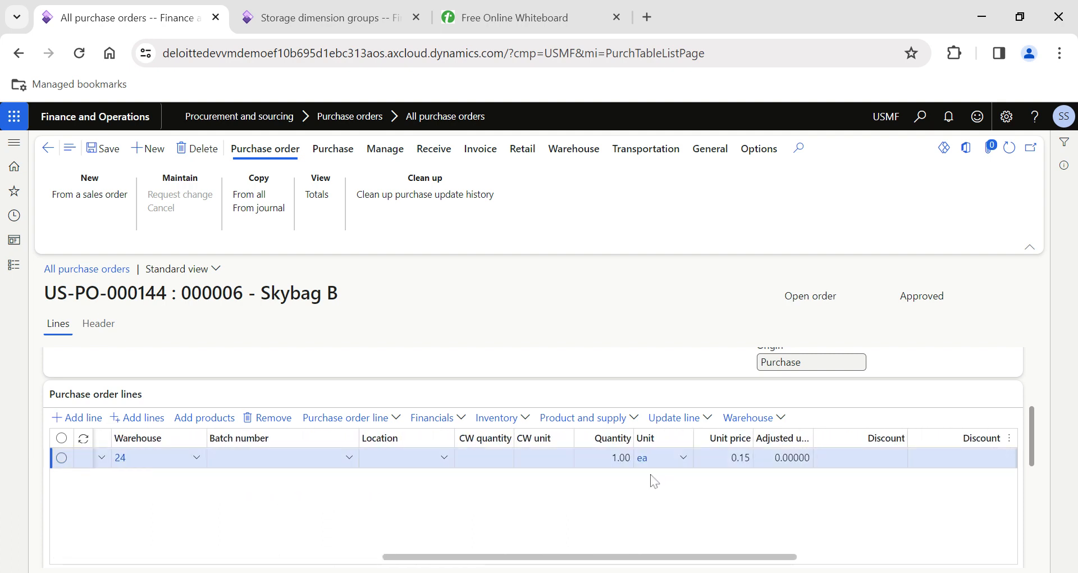
# - Test the line's unit price by trying quantities of 9,999 and 10,000
pyautogui.click(615, 457)
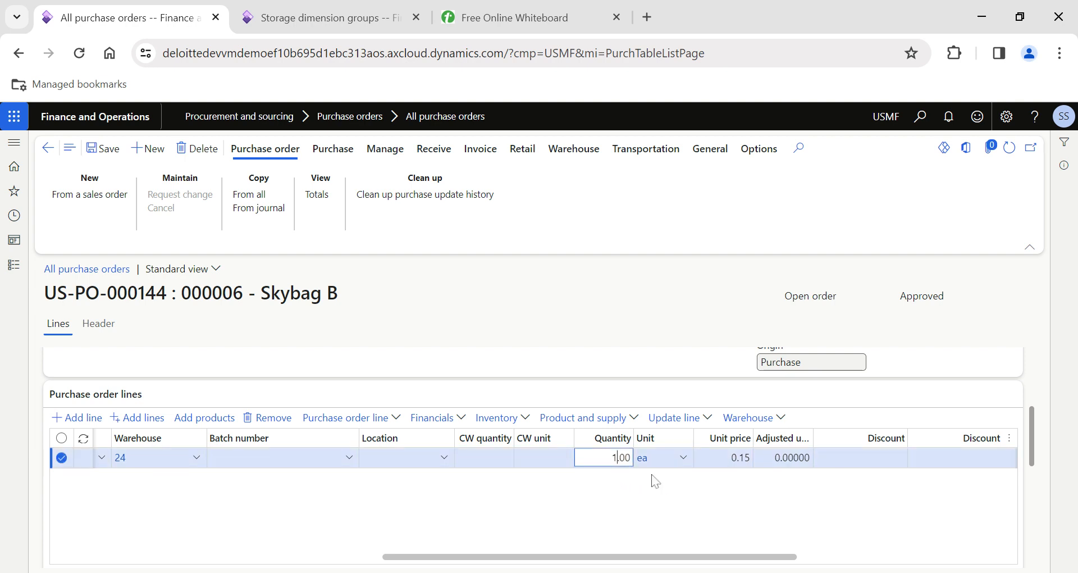
pyautogui.press('BackSpace')
pyautogui.press('Tab')
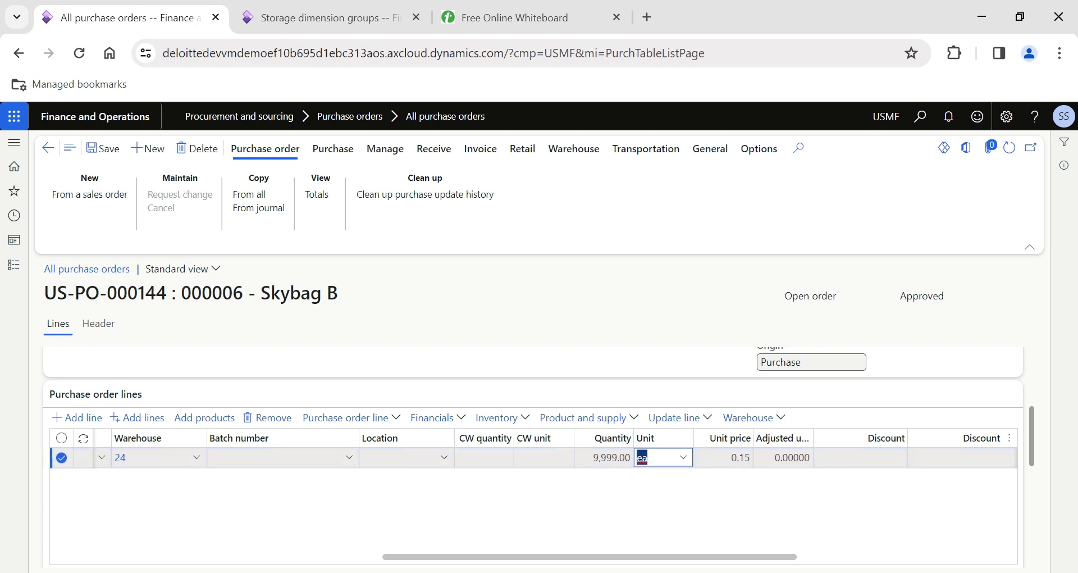
pyautogui.hotkey('shift', 'Tab')
pyautogui.write('1')
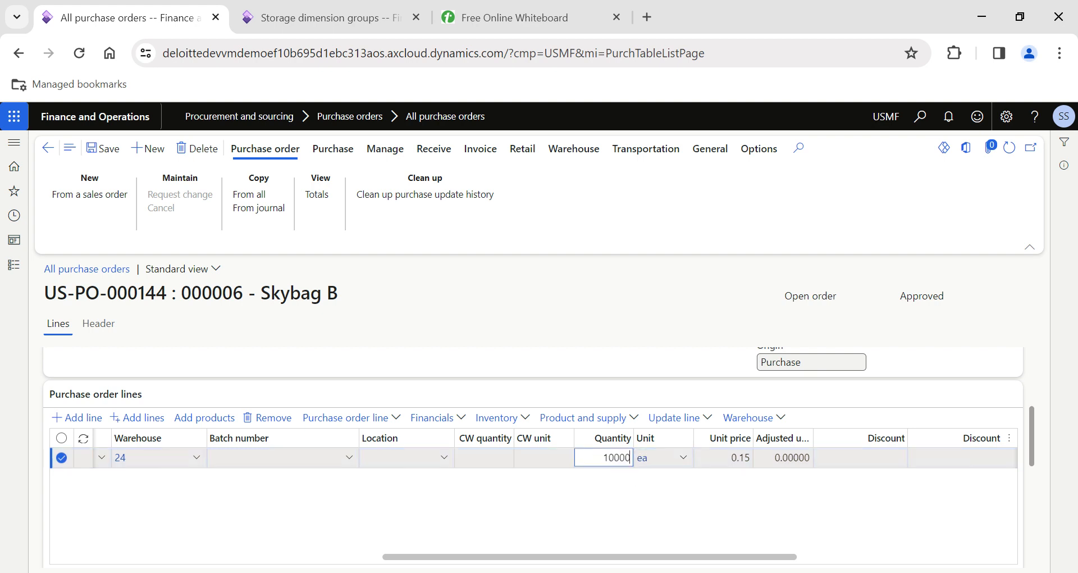
pyautogui.press('Tab')
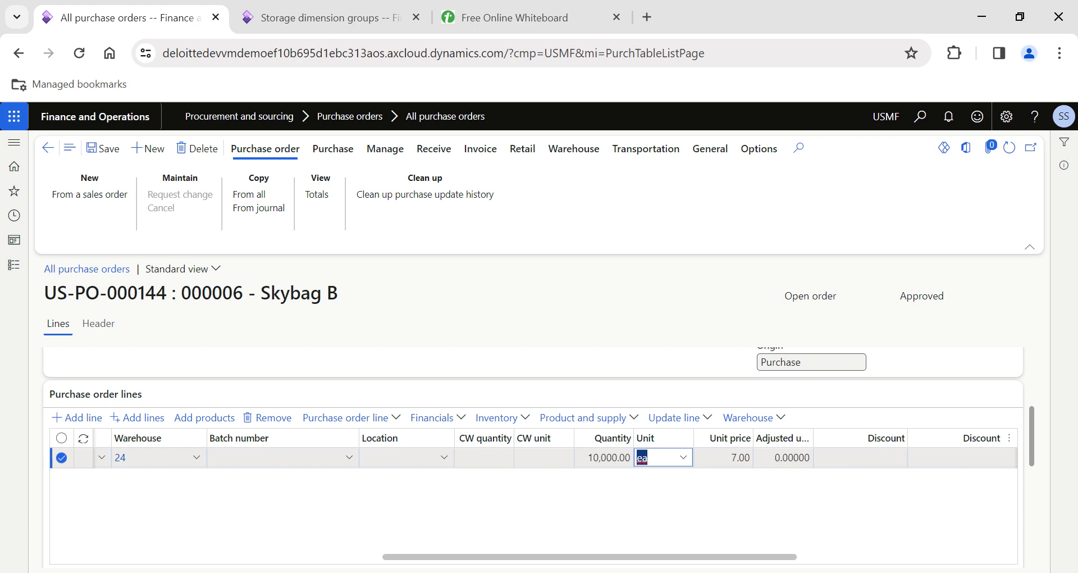
# - Set the purchase order line's quantity to 10,001
pyautogui.click(606, 458)
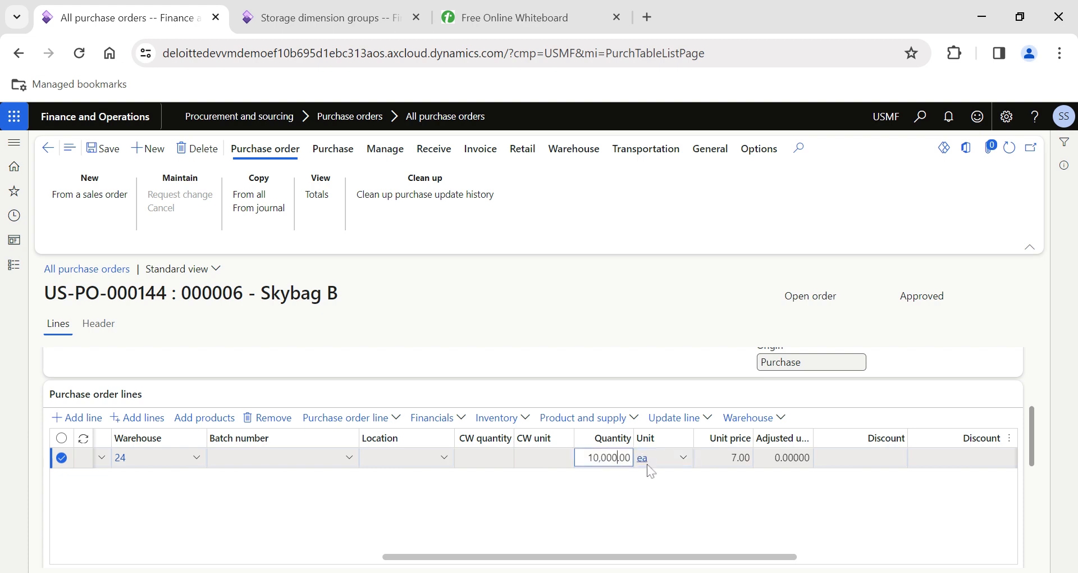
pyautogui.press('BackSpace')
pyautogui.write('1')
pyautogui.press('Tab')
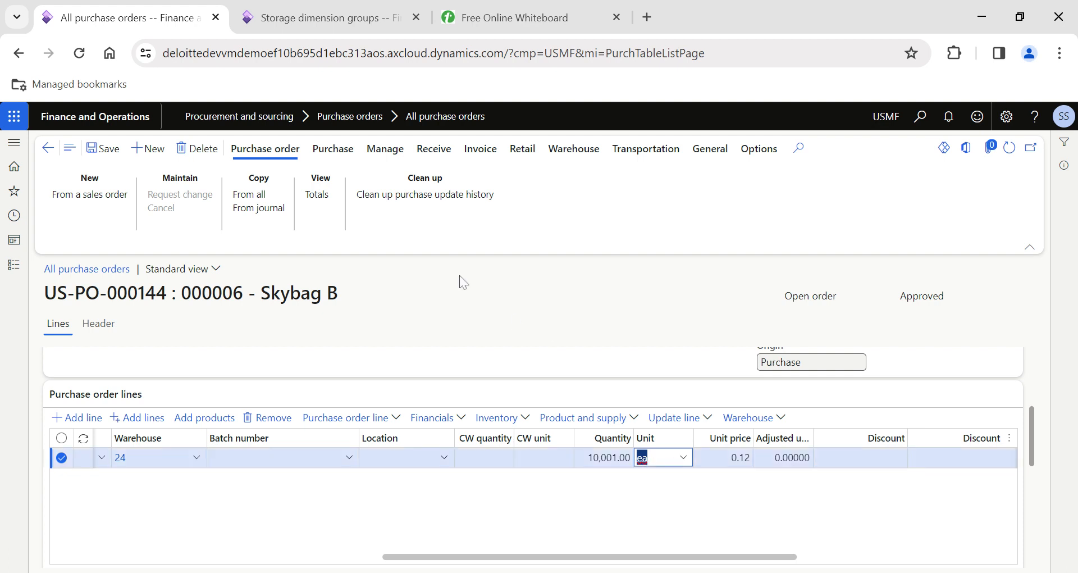
# - In the second Finance and Operations browser tab, open the purchase trade agreements of released product PN-123121
pyautogui.click(309, 18)
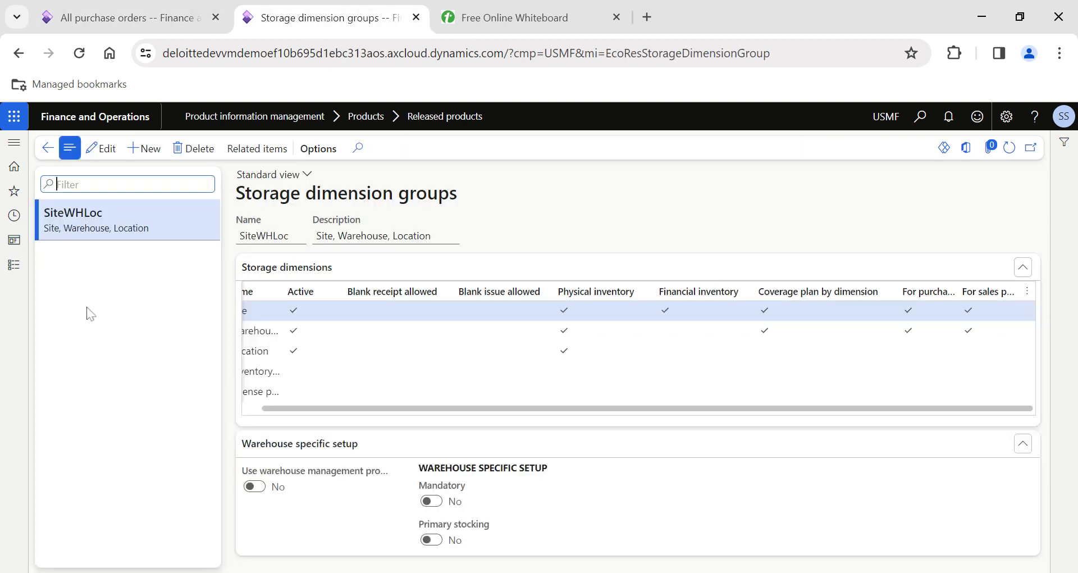
pyautogui.click(14, 265)
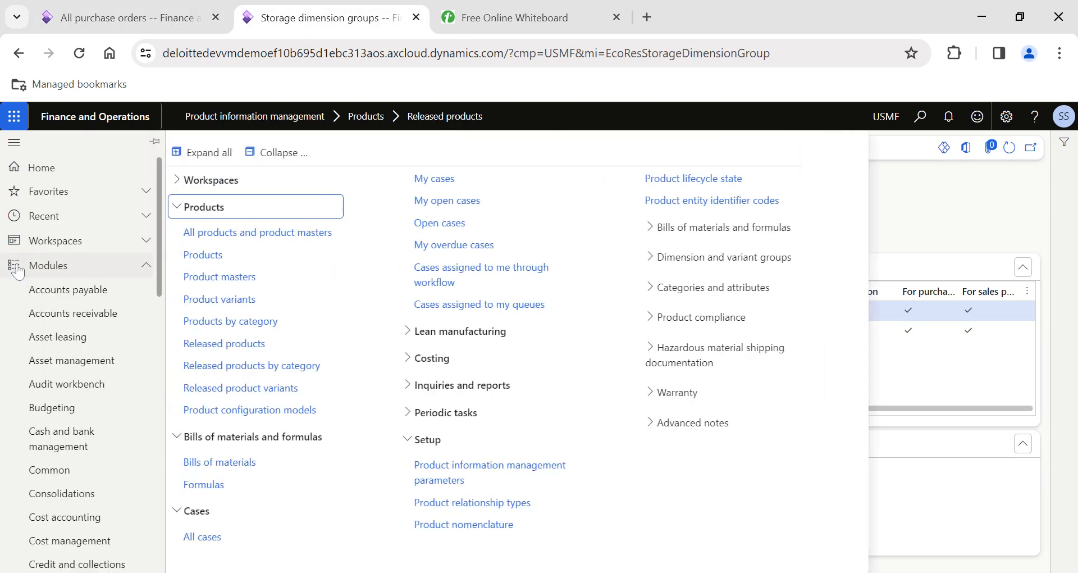
pyautogui.click(231, 347)
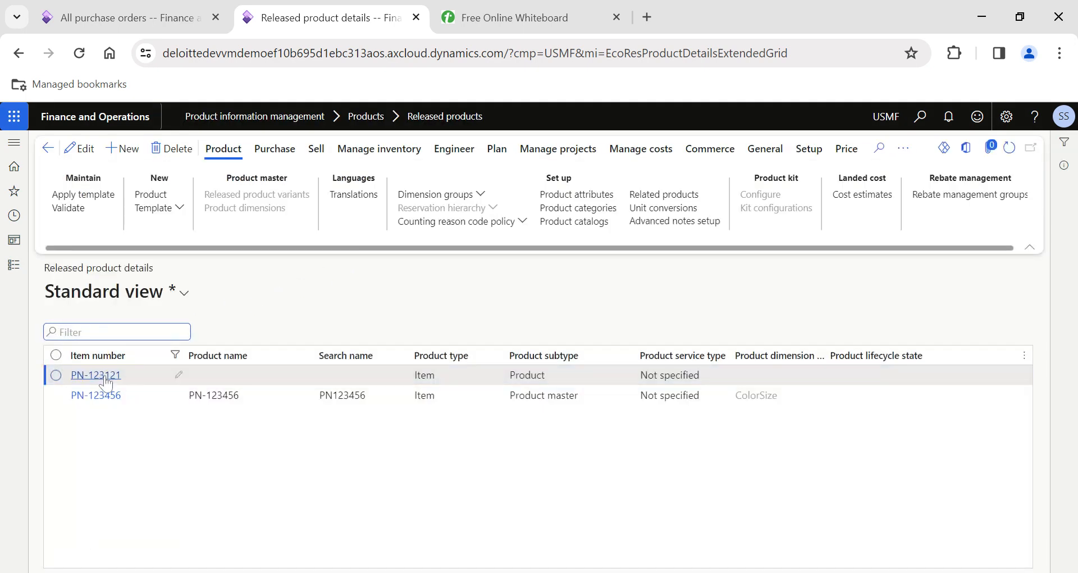
pyautogui.click(260, 150)
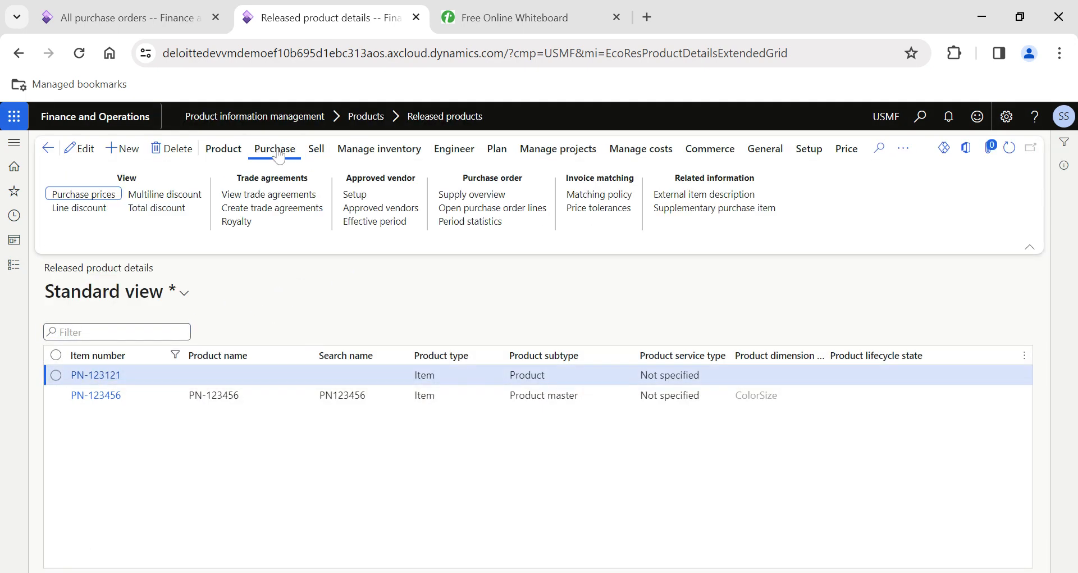
pyautogui.click(290, 197)
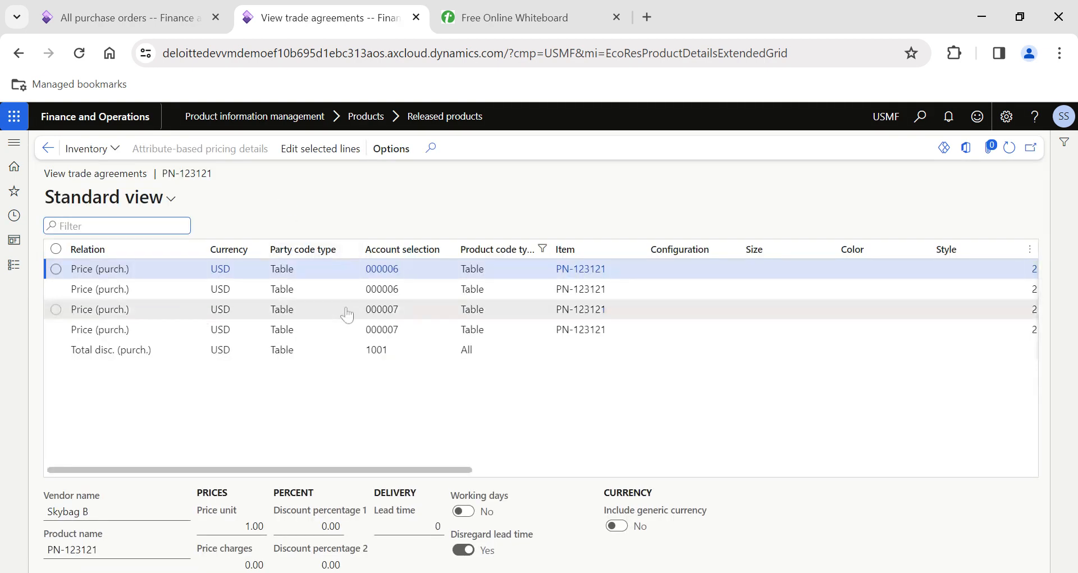
# - Look over the sites, warehouses, quantity ranges and amounts in the item's trade agreement lines
pyautogui.hscroll(8, 447, 314)
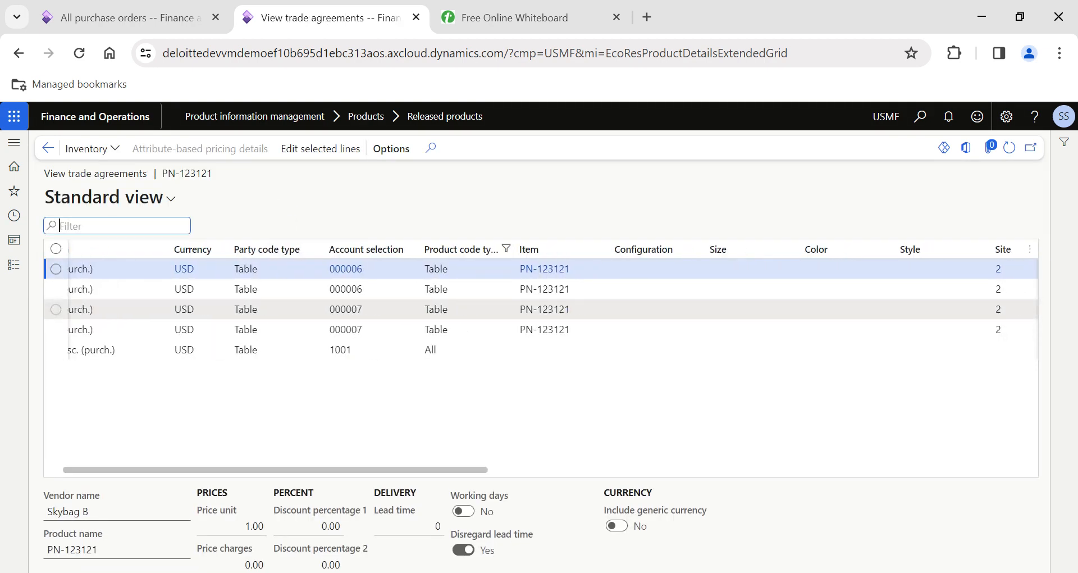
pyautogui.hscroll(10, 448, 315)
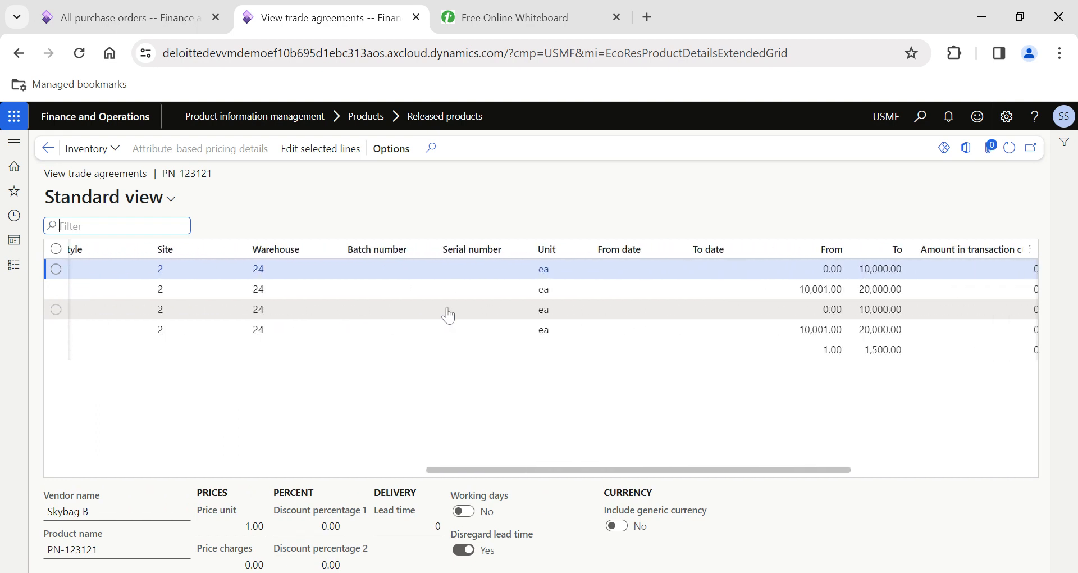
pyautogui.hscroll(4, 448, 314)
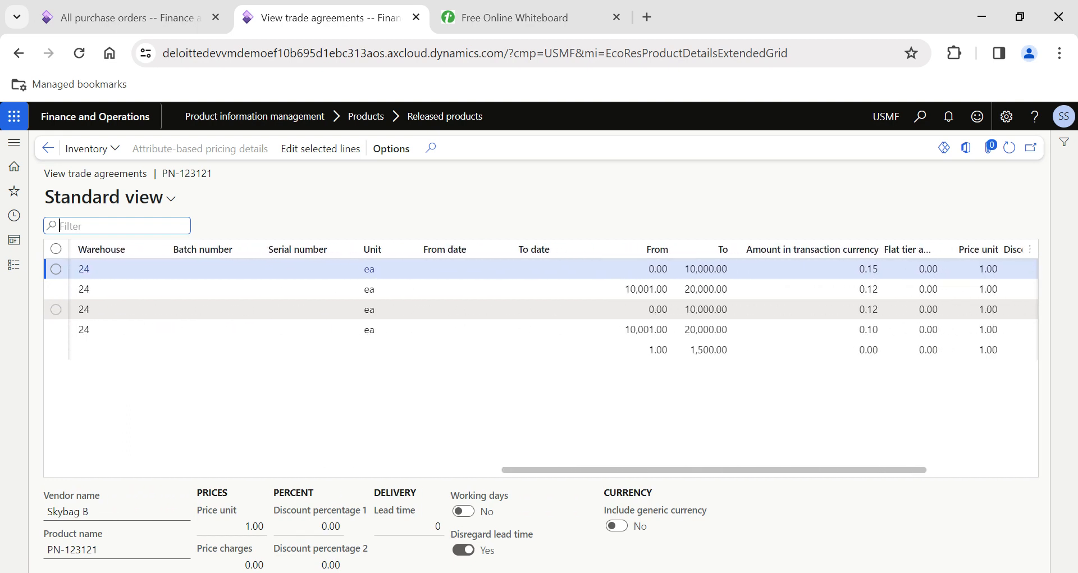
pyautogui.hscroll(-20, 448, 314)
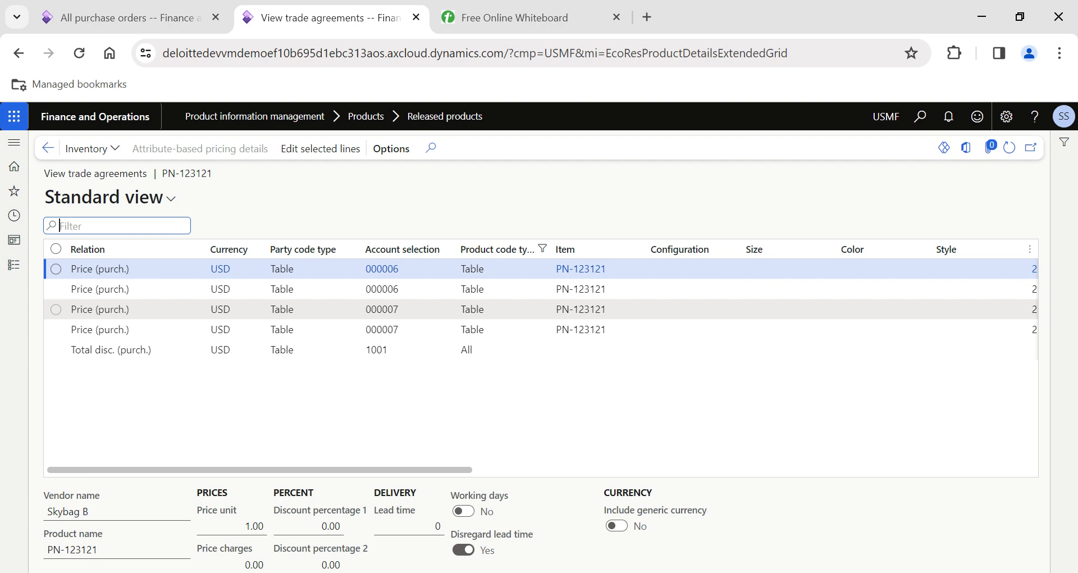
pyautogui.click(337, 272)
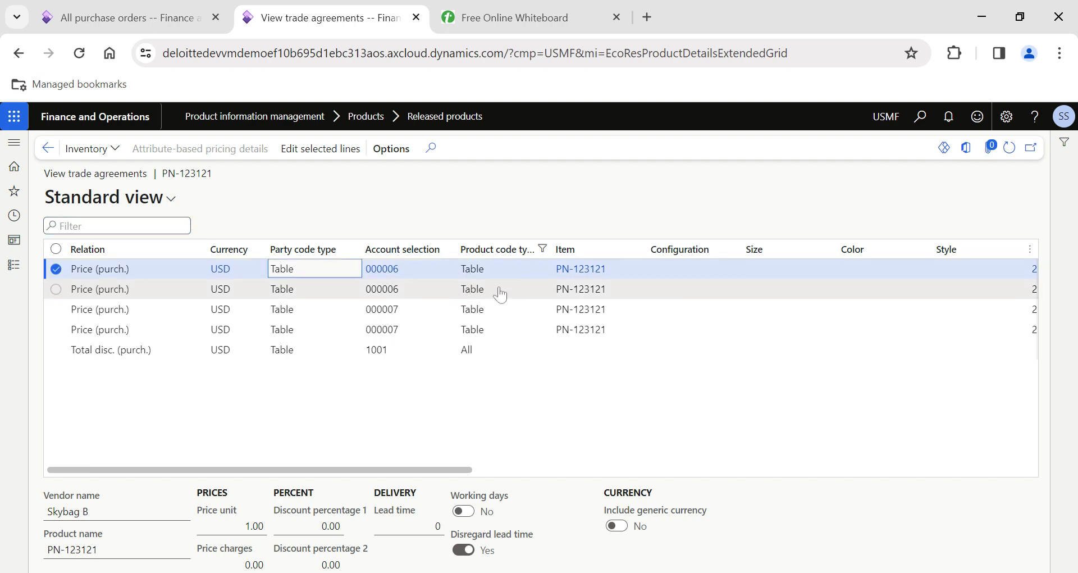
# - Check the vendor on the purchase order, then filter the trade agreements to account selections containing Skybag B's account number
pyautogui.click(414, 252)
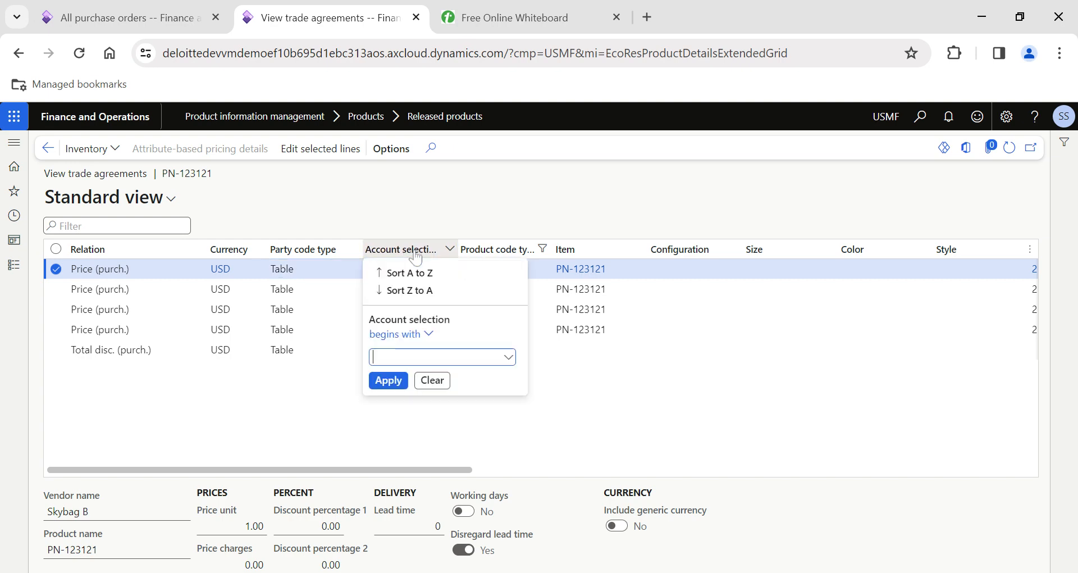
pyautogui.click(132, 16)
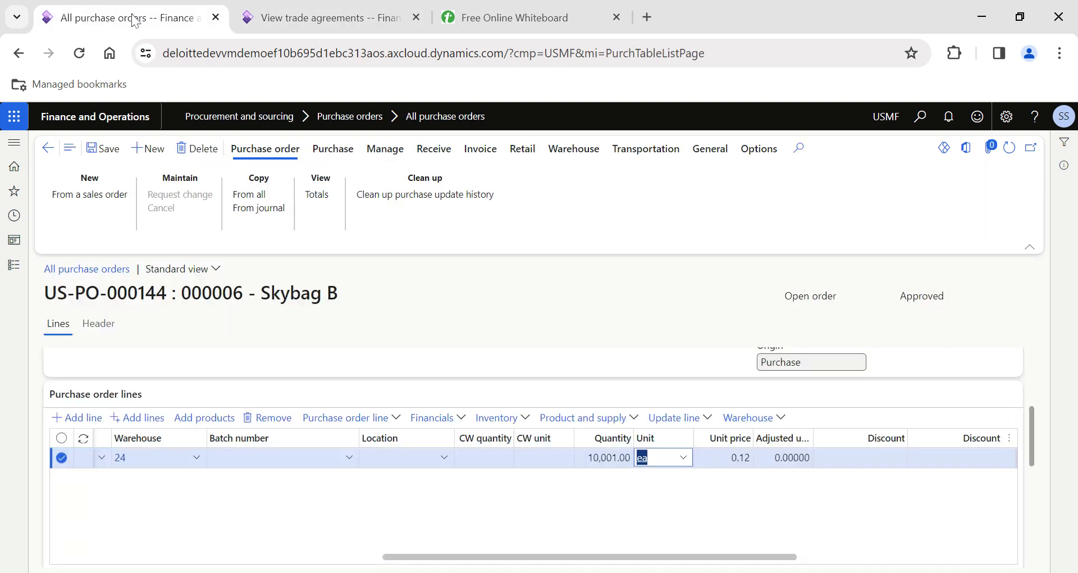
pyautogui.click(292, 16)
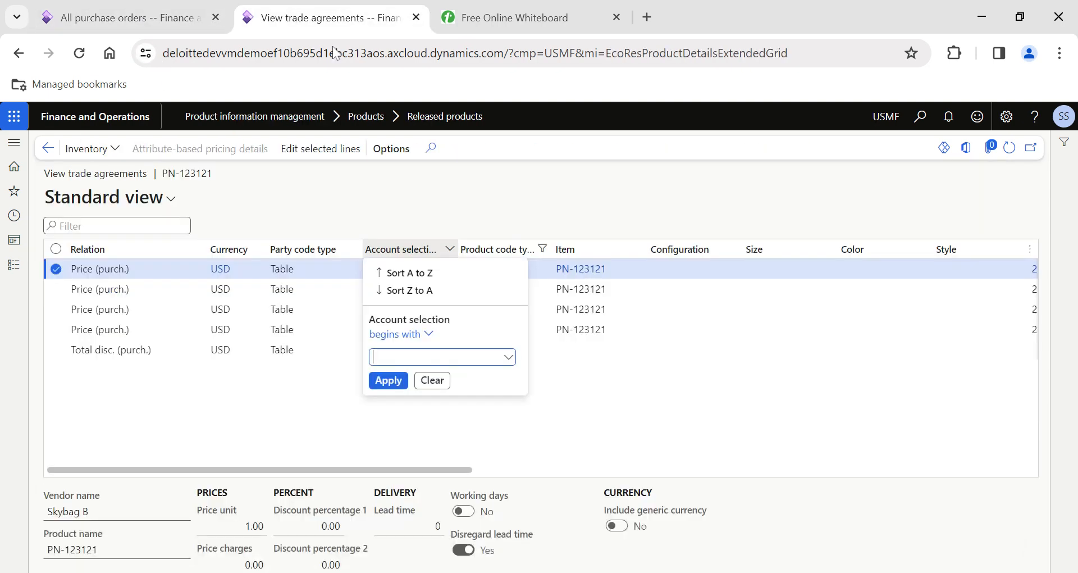
pyautogui.click(427, 335)
pyautogui.click(383, 411)
pyautogui.write('000006')
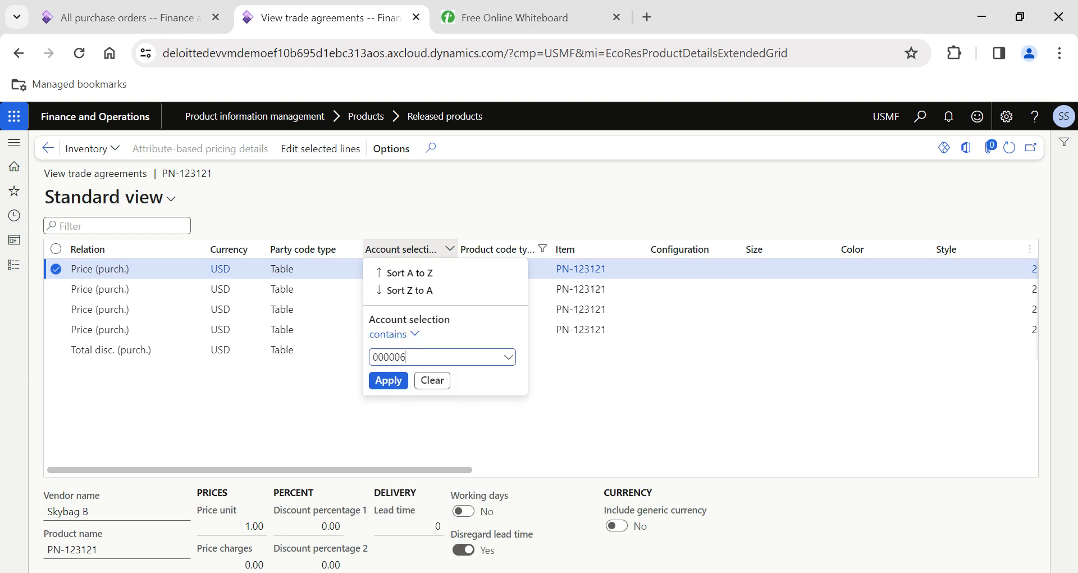
pyautogui.click(388, 381)
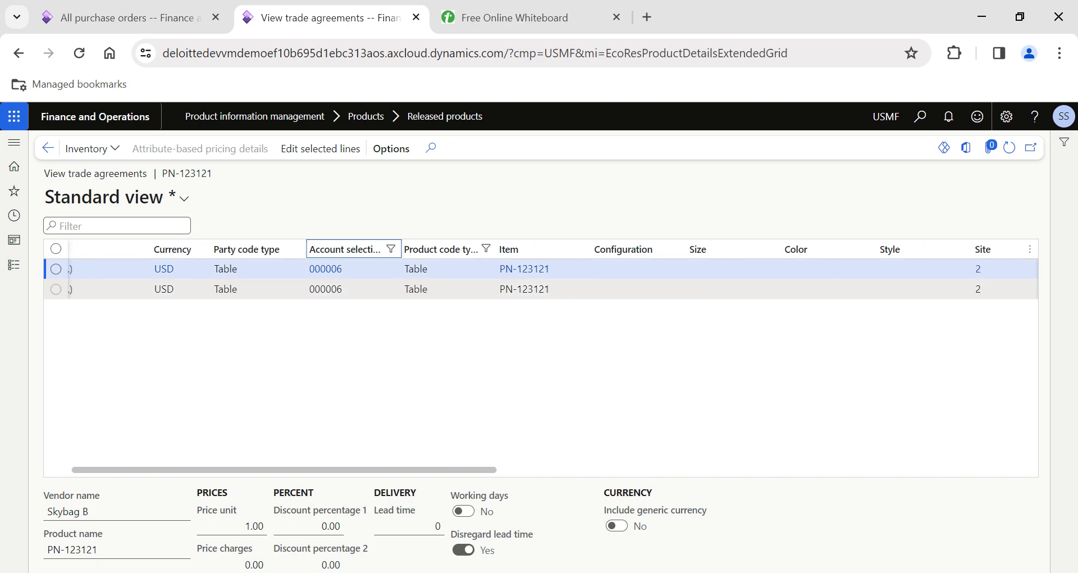
# - Examine the From and To quantities and transaction currency amounts of Skybag B's agreement lines, highlighting the first line's upper limit
pyautogui.hscroll(15, 541, 360)
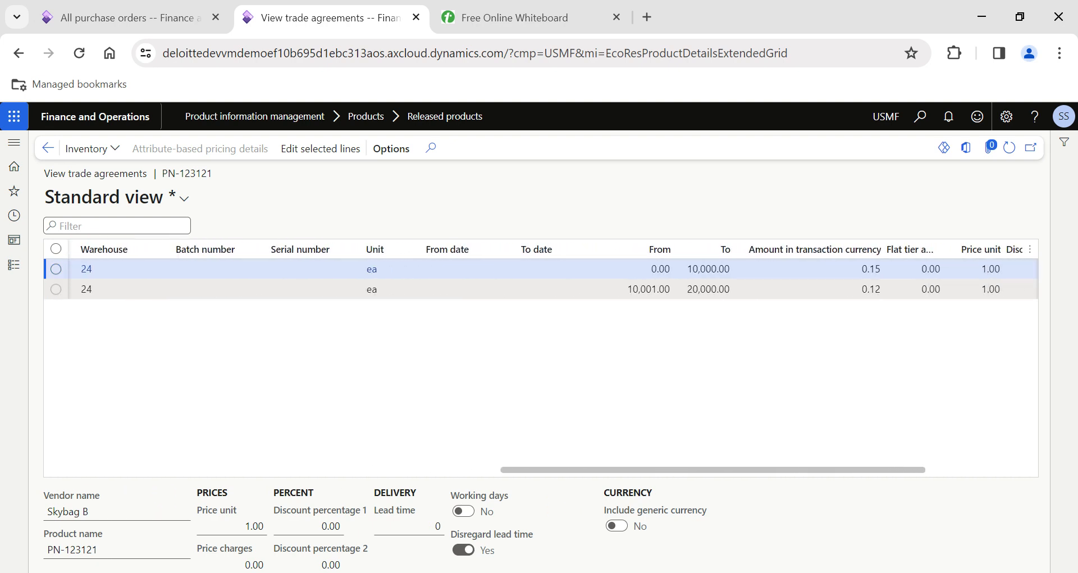
pyautogui.hscroll(6, 671, 304)
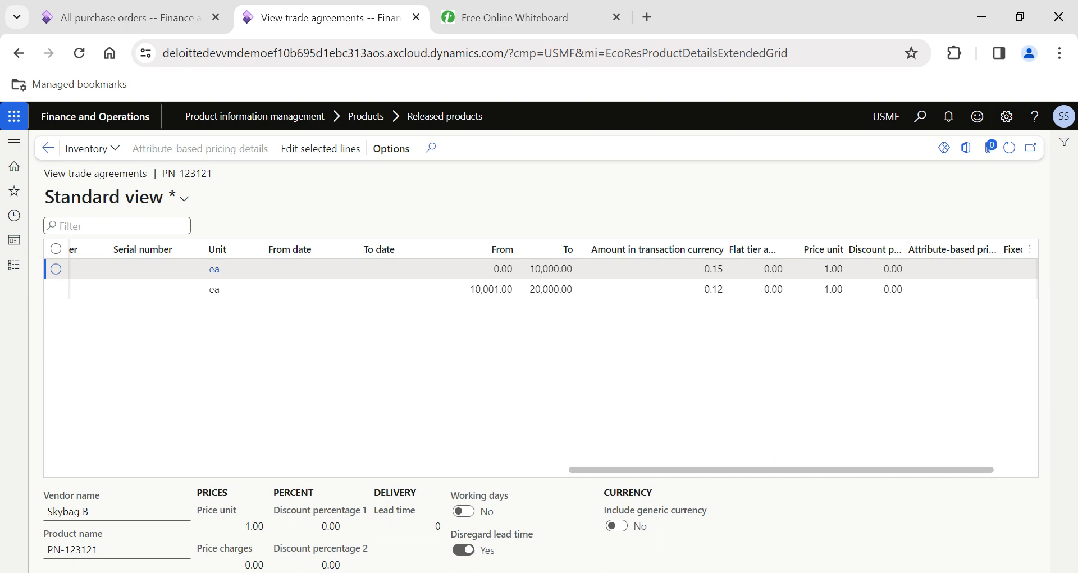
pyautogui.moveTo(530, 268); pyautogui.dragTo(567, 268)
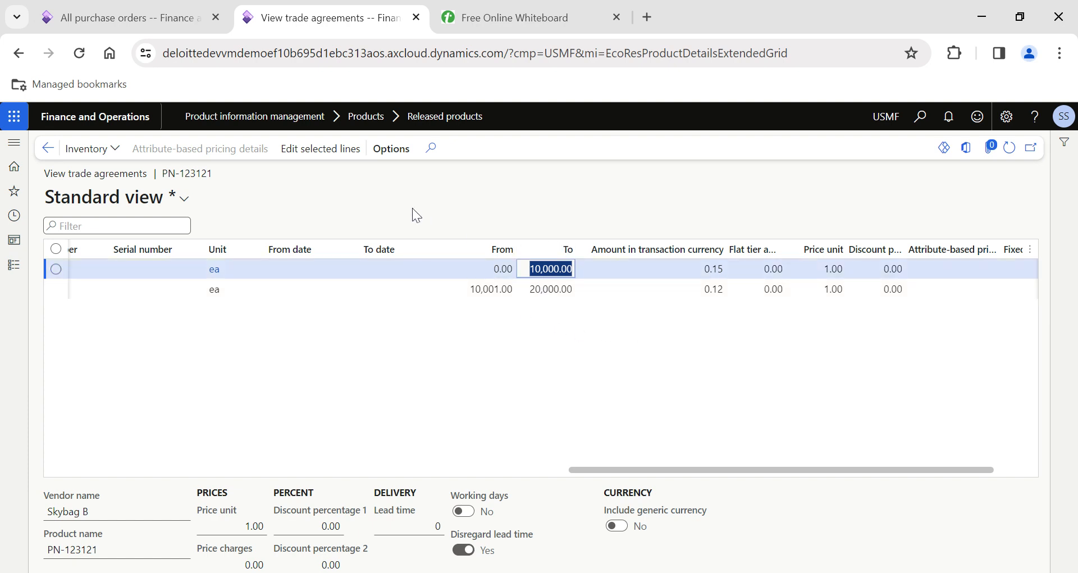
# - On Skybag B's purchase order, set the quantity of the order line to 10,000
pyautogui.click(124, 15)
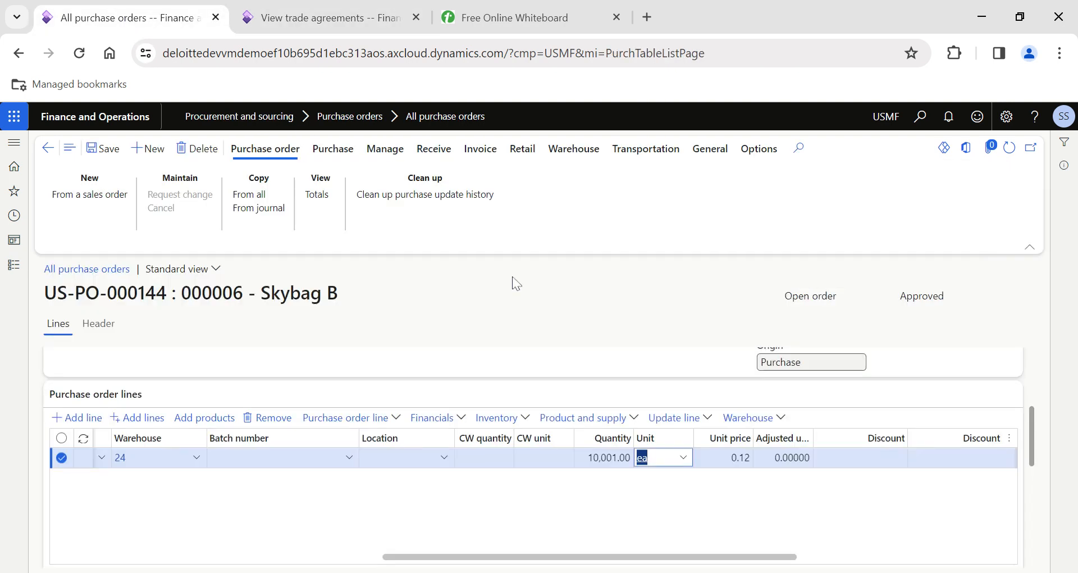
pyautogui.click(616, 457)
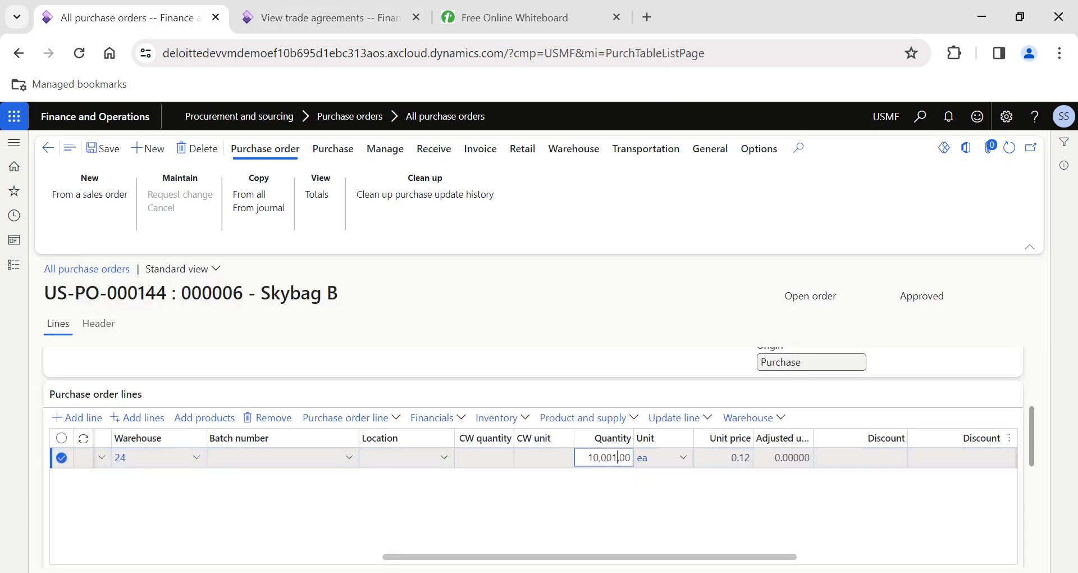
pyautogui.press('BackSpace')
pyautogui.write('0')
pyautogui.press('Tab')
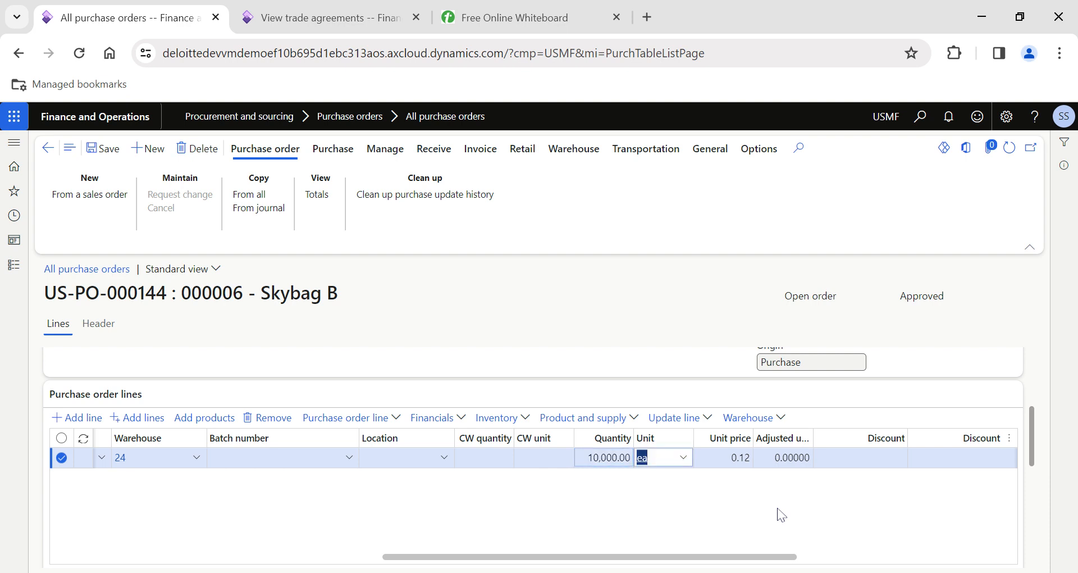
# - In the second Finance and Operations browser tab, set the purchase price of released product PN-123121 to 12 and return to the product list
pyautogui.click(287, 16)
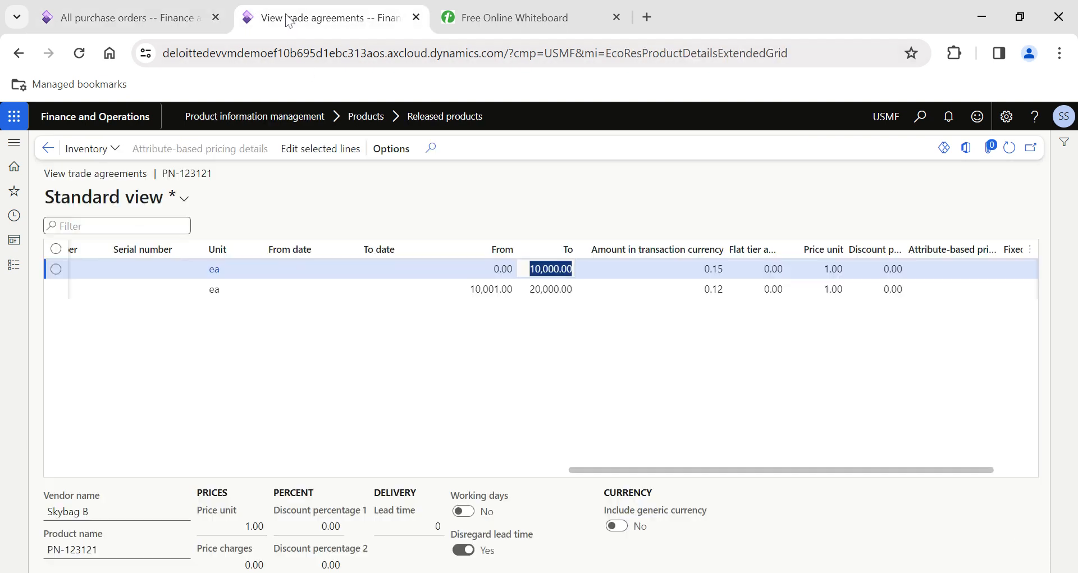
pyautogui.click(47, 150)
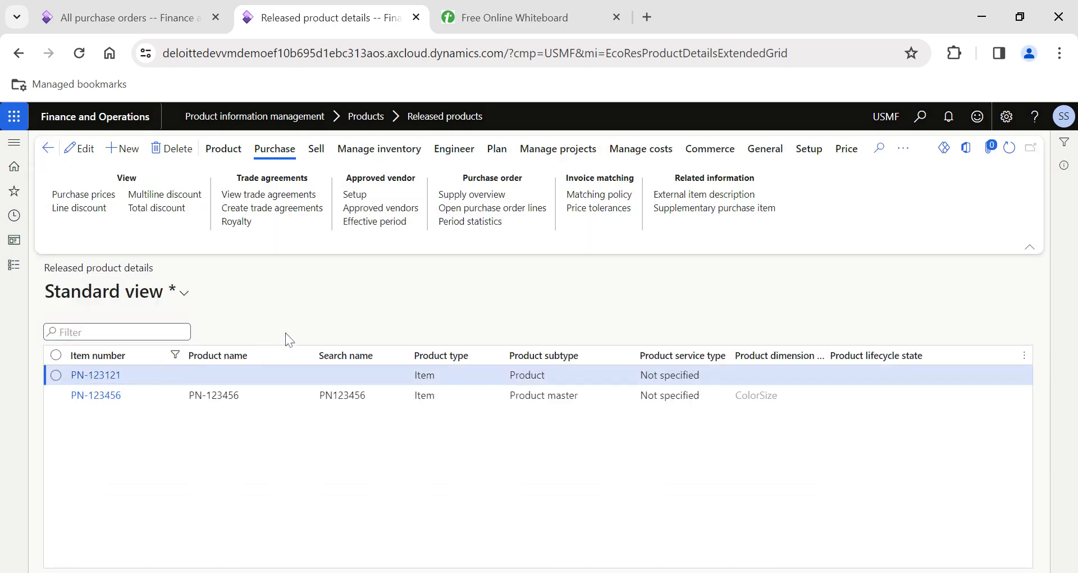
pyautogui.click(91, 374)
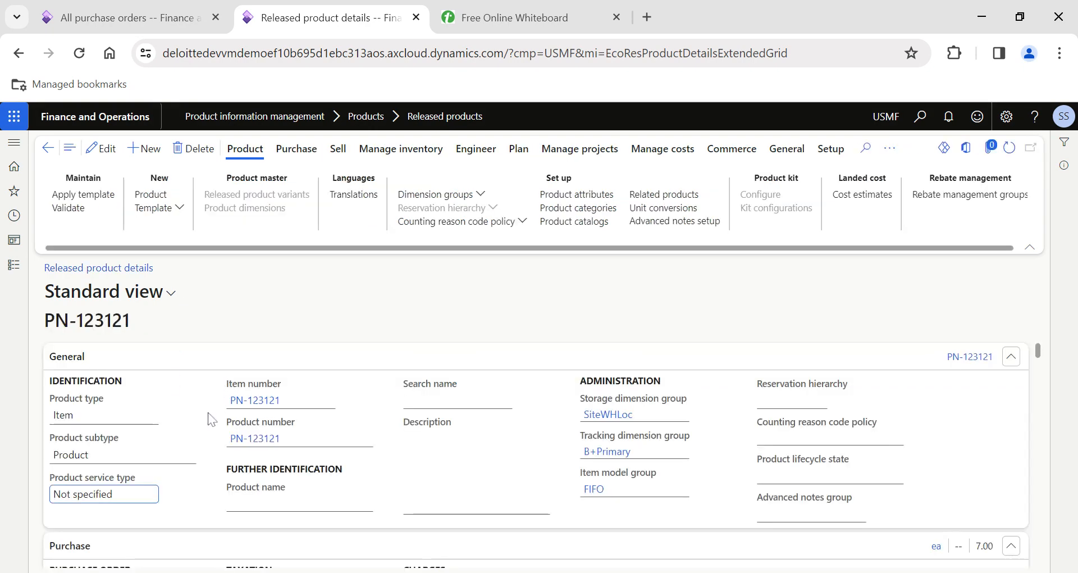
pyautogui.scroll(-3, 194, 441)
pyautogui.scroll(1, 162, 425)
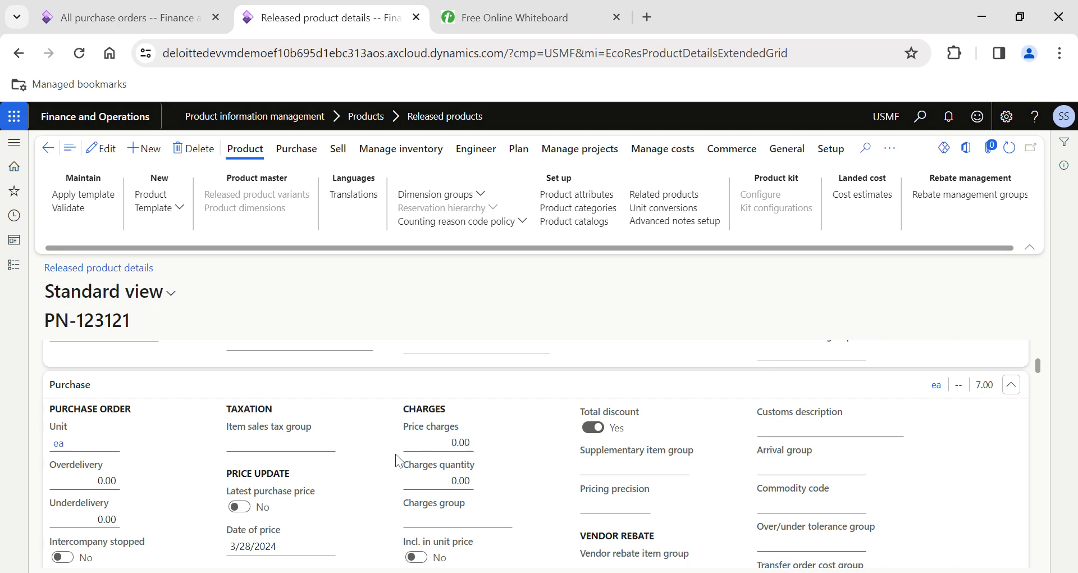
pyautogui.scroll(-3, 396, 457)
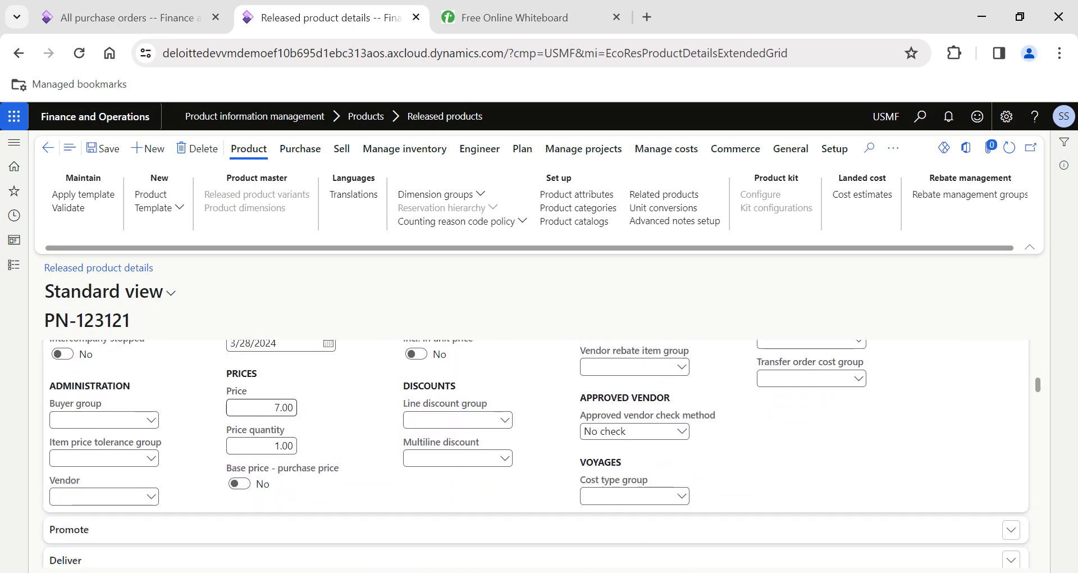
pyautogui.click(262, 407)
pyautogui.write('12')
pyautogui.press('Tab')
pyautogui.click(53, 155)
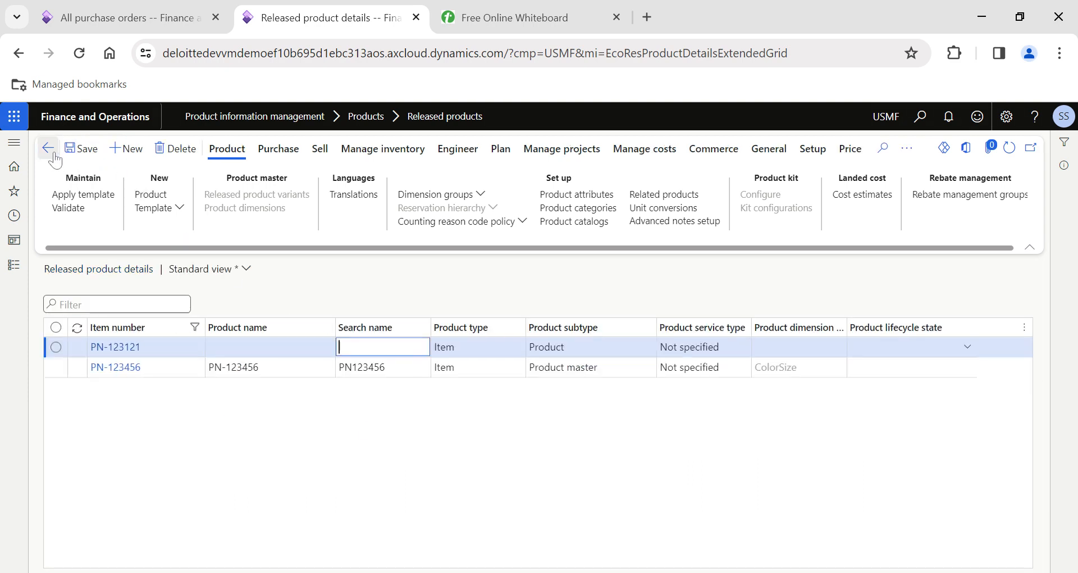
# - On the purchase order line, change the quantity to 10,001 and back to 10,000 to recalculate the unit price
pyautogui.click(131, 23)
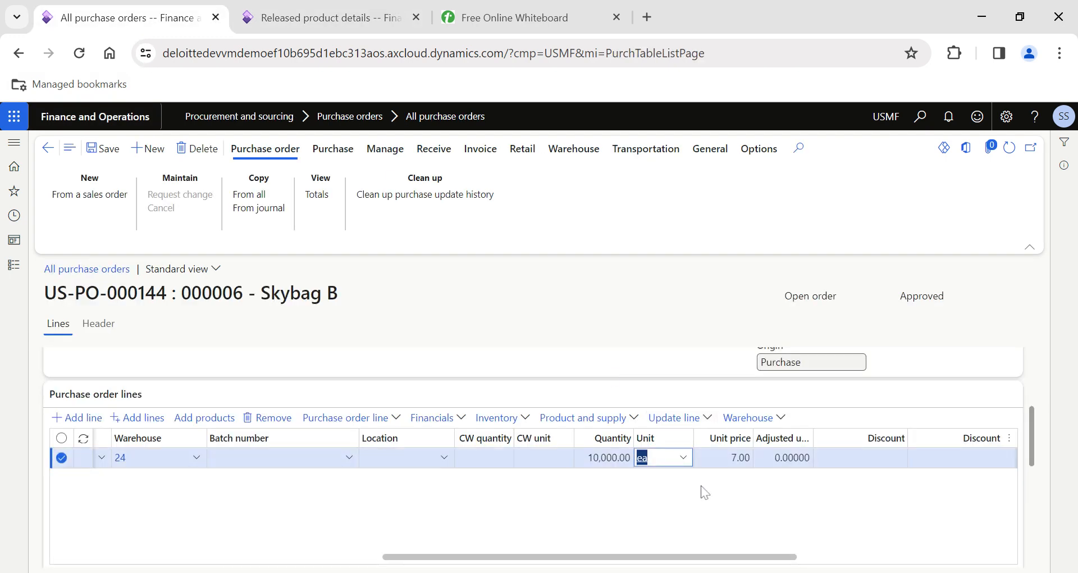
pyautogui.click(618, 457)
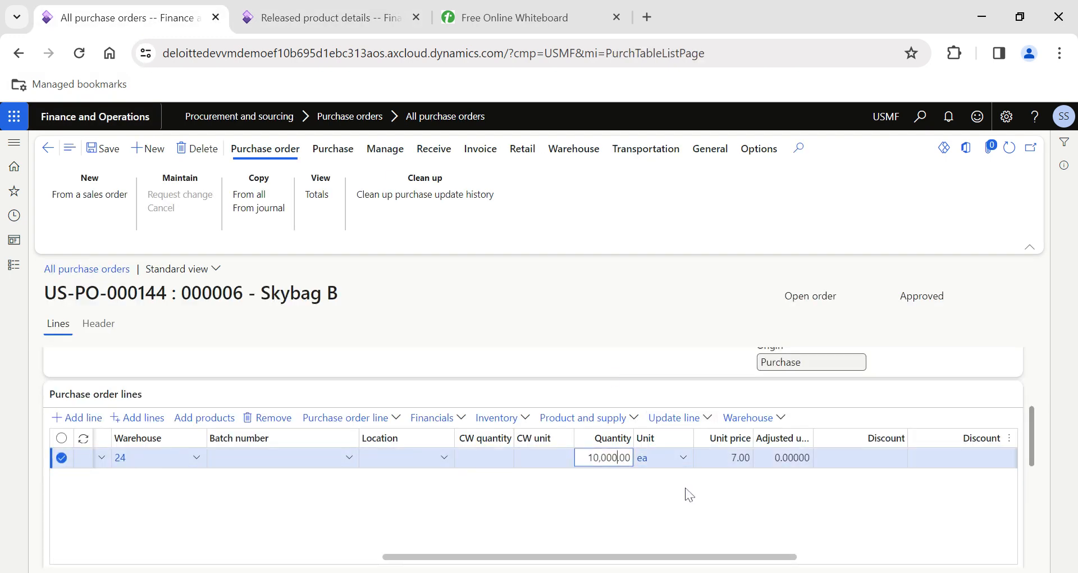
pyautogui.write('1')
pyautogui.press('Tab')
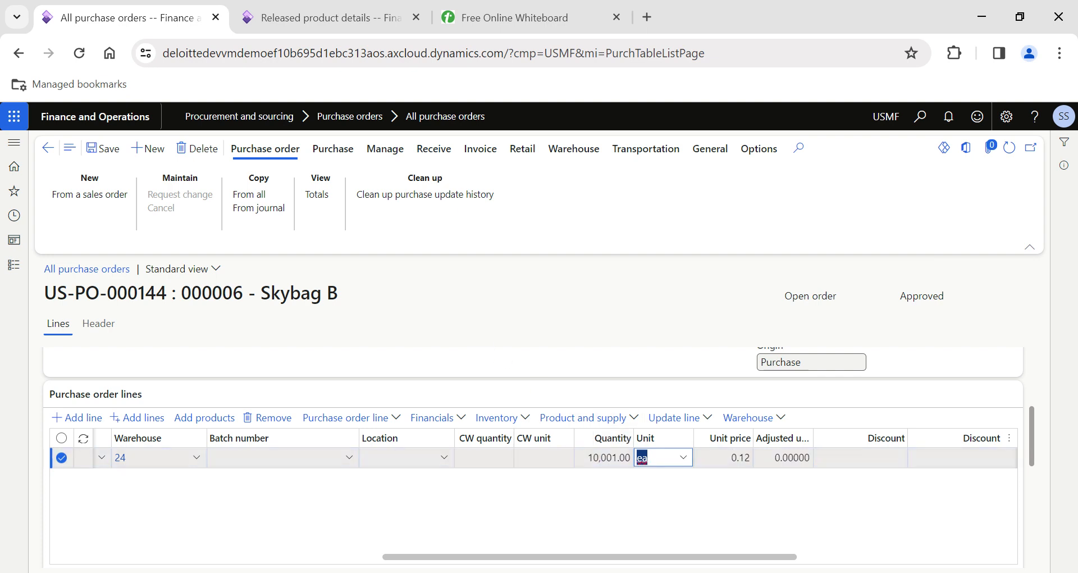
pyautogui.click(611, 458)
pyautogui.press('BackSpace')
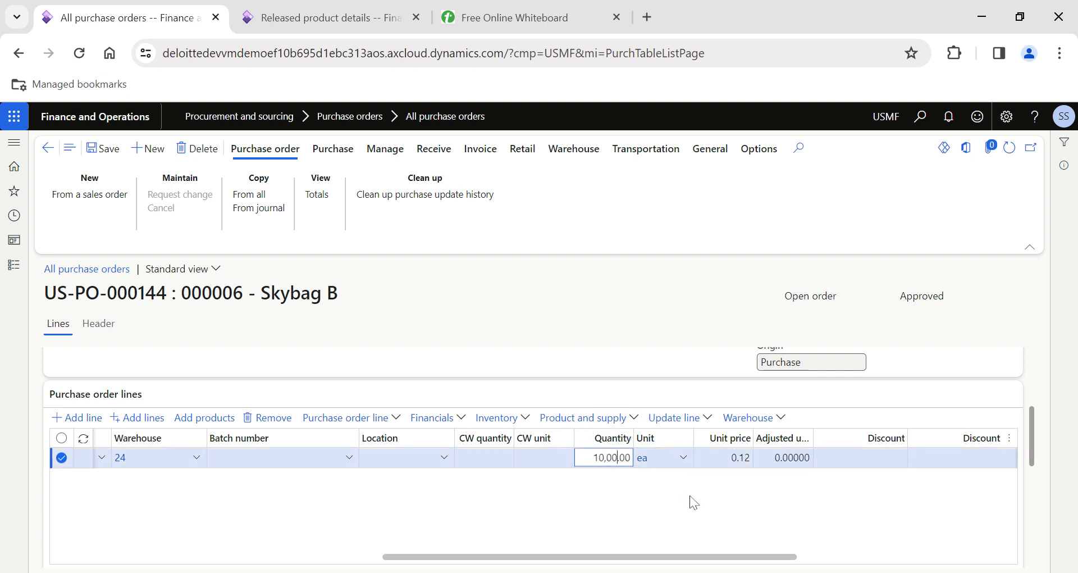
pyautogui.write('0')
pyautogui.press('Tab')
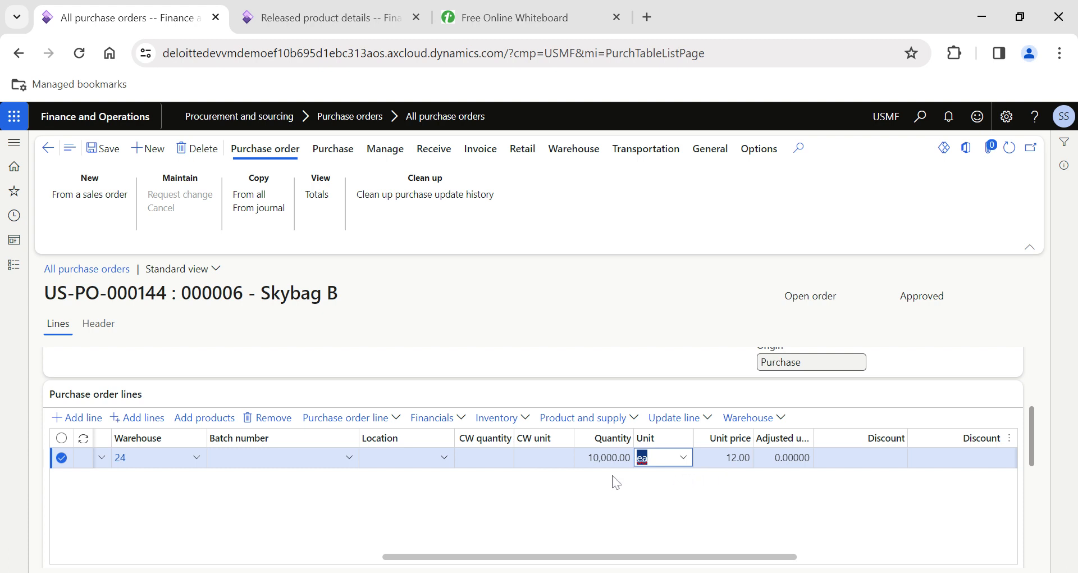
# - Look over the order line's site and warehouse, and check the purchase price in the released product details of PN-123121
pyautogui.hscroll(-2, 413, 492)
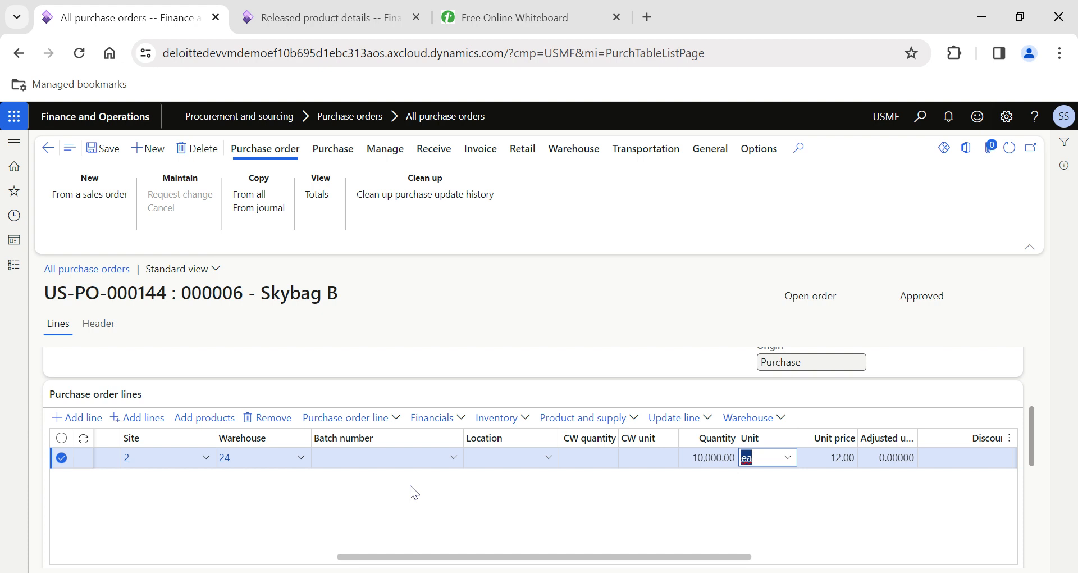
pyautogui.hscroll(-4, 506, 479)
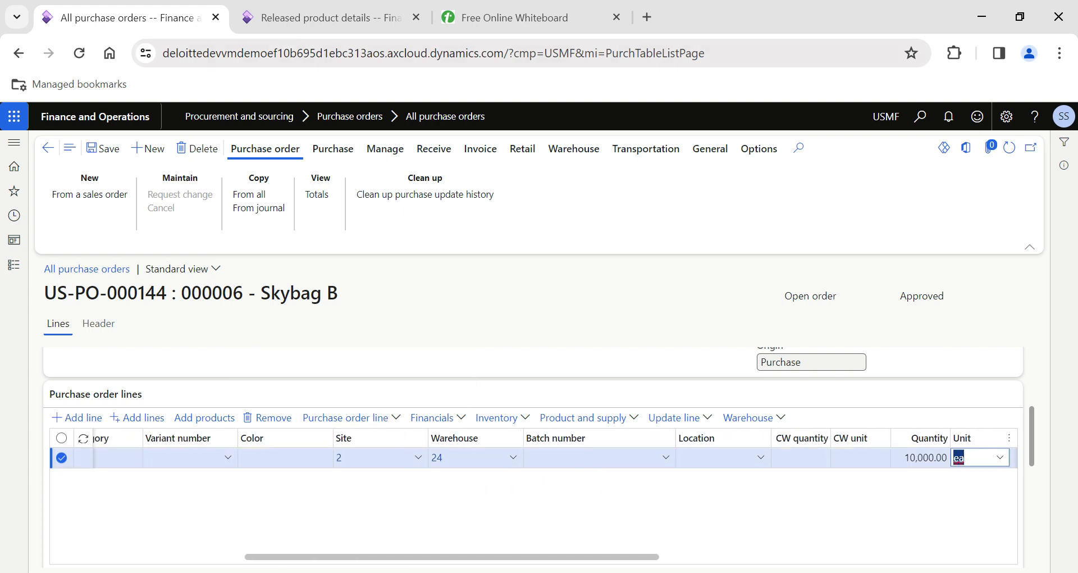
pyautogui.click(303, 17)
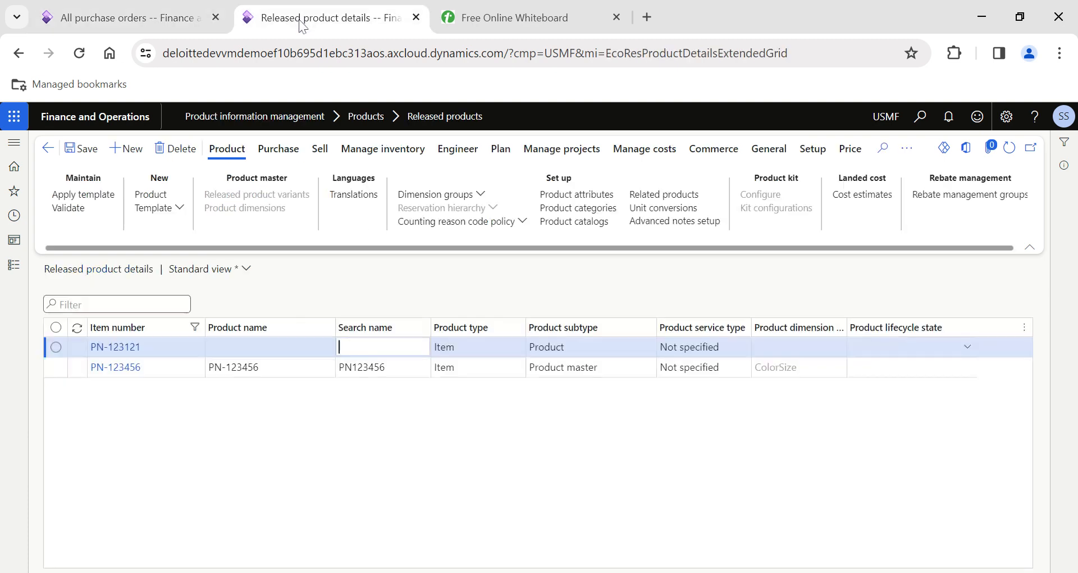
pyautogui.click(128, 354)
pyautogui.click(127, 350)
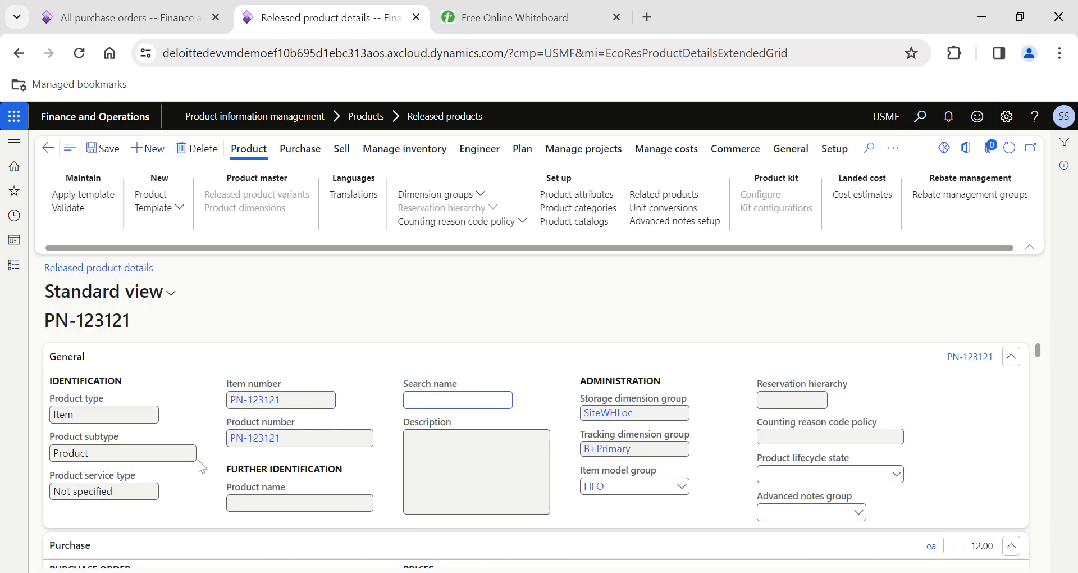
pyautogui.scroll(-3, 200, 463)
pyautogui.scroll(-3, 188, 511)
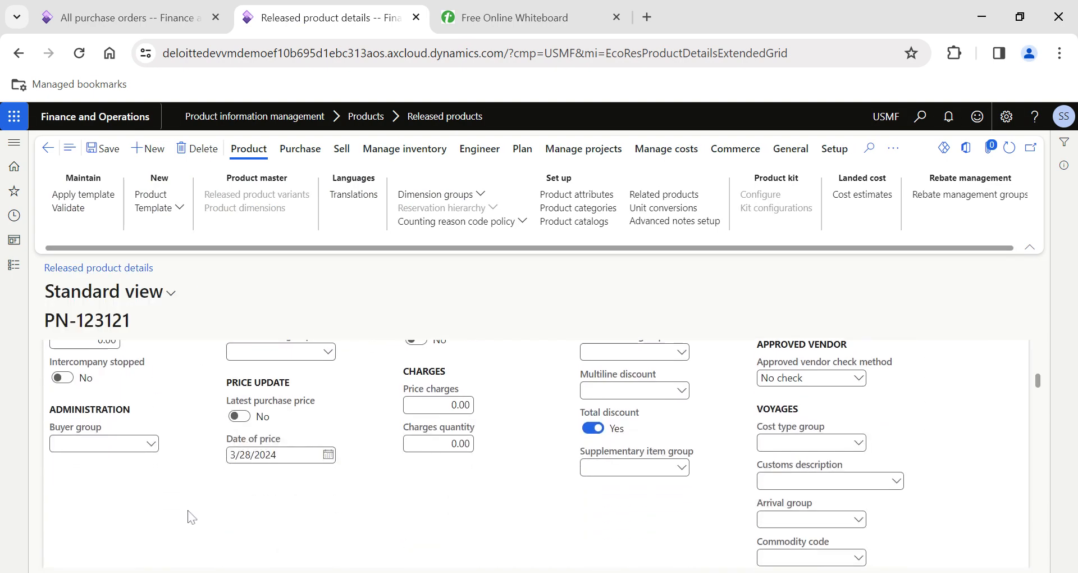
pyautogui.scroll(2, 188, 511)
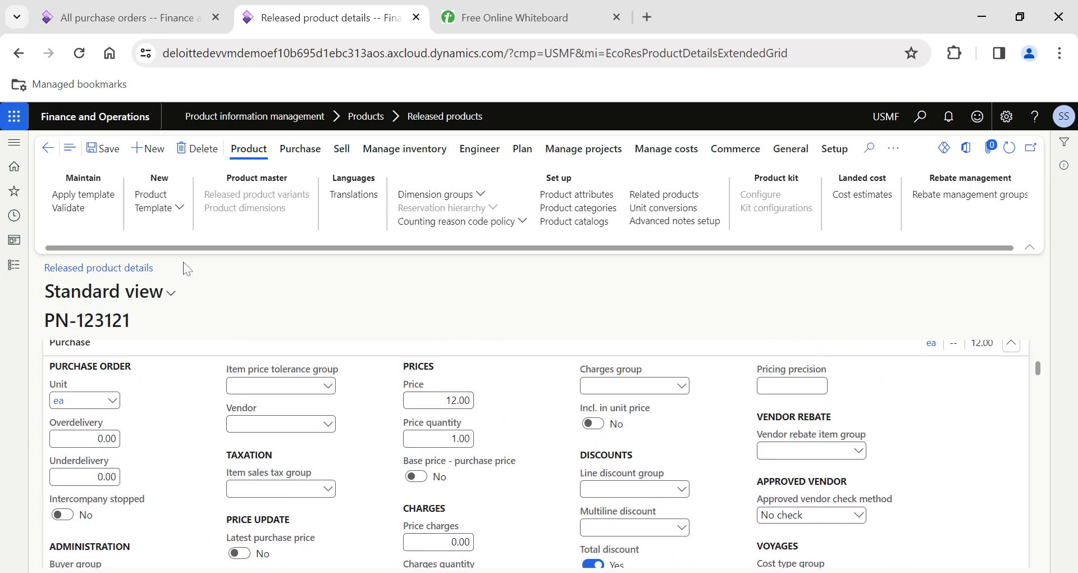
# - Check the topic list on the online whiteboard, then review the quantity and unit price on the purchase order line
pyautogui.click(122, 18)
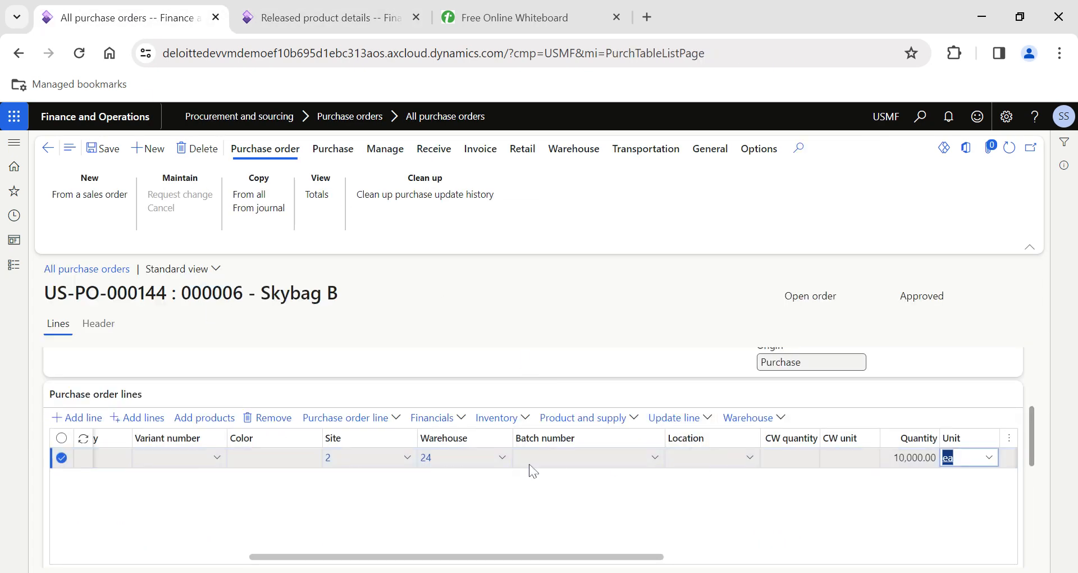
pyautogui.click(495, 17)
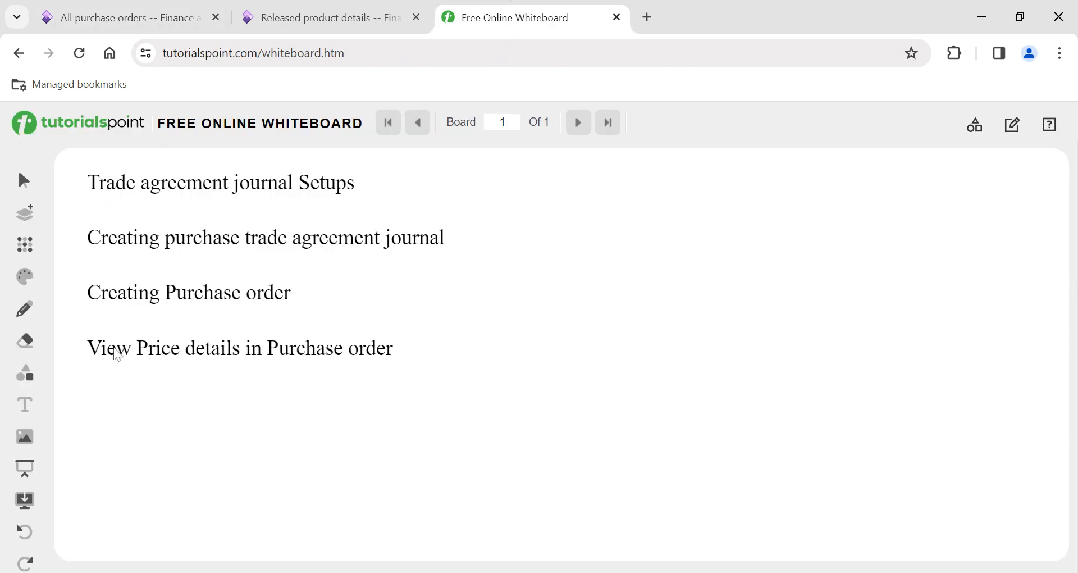
pyautogui.click(137, 26)
pyautogui.hscroll(5, 425, 499)
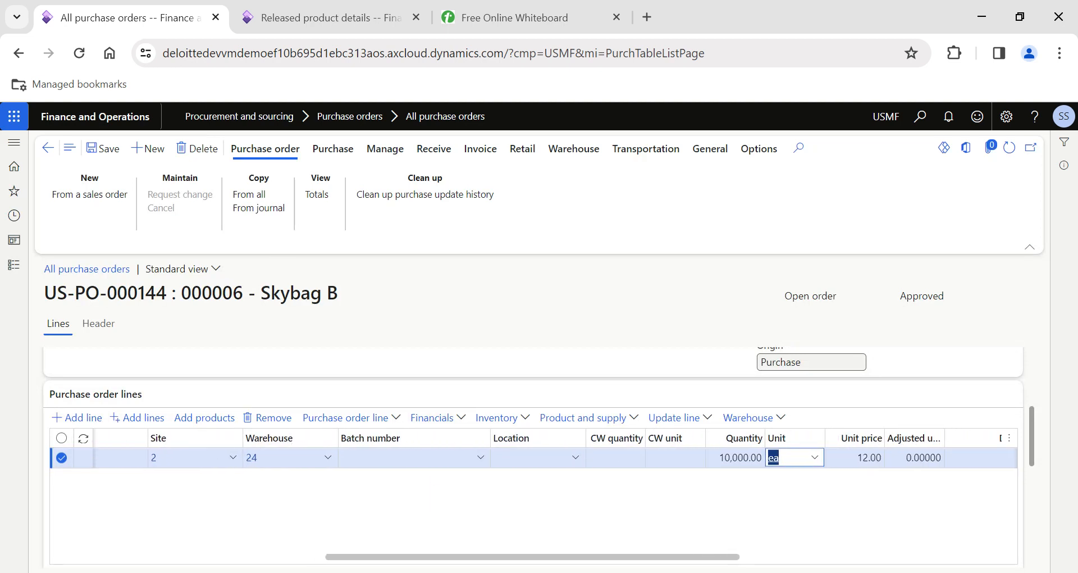
pyautogui.hscroll(3, 527, 489)
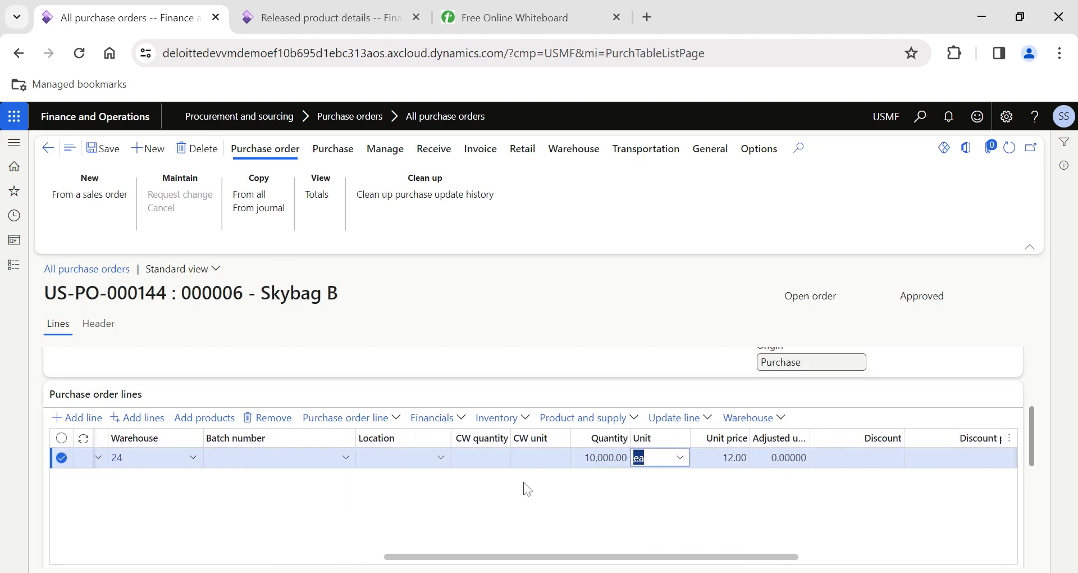
# - Open the price details of the PN-123121 purchase order line
pyautogui.click(402, 425)
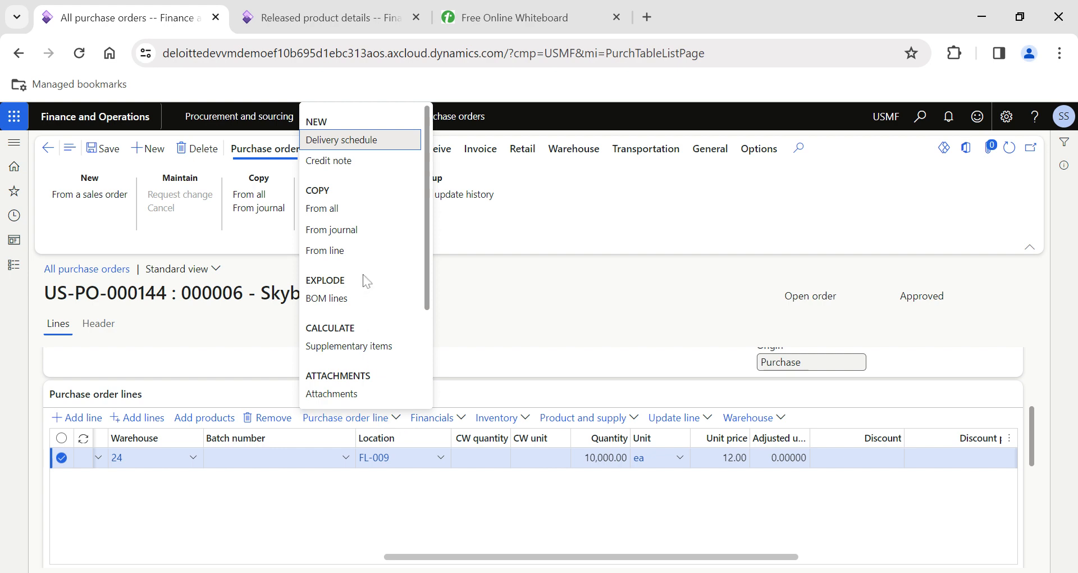
pyautogui.scroll(-3, 366, 281)
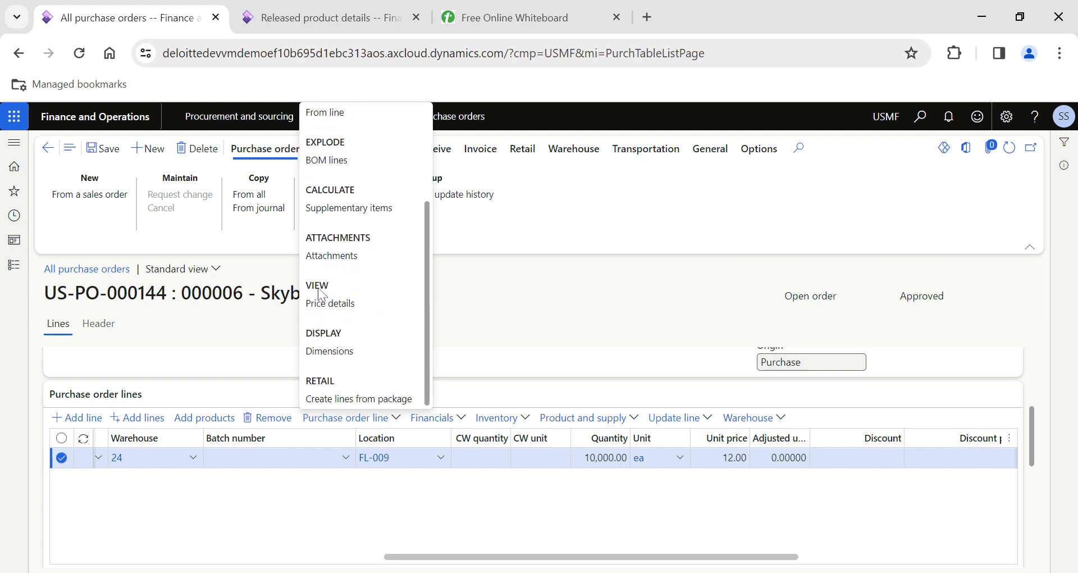
pyautogui.click(342, 308)
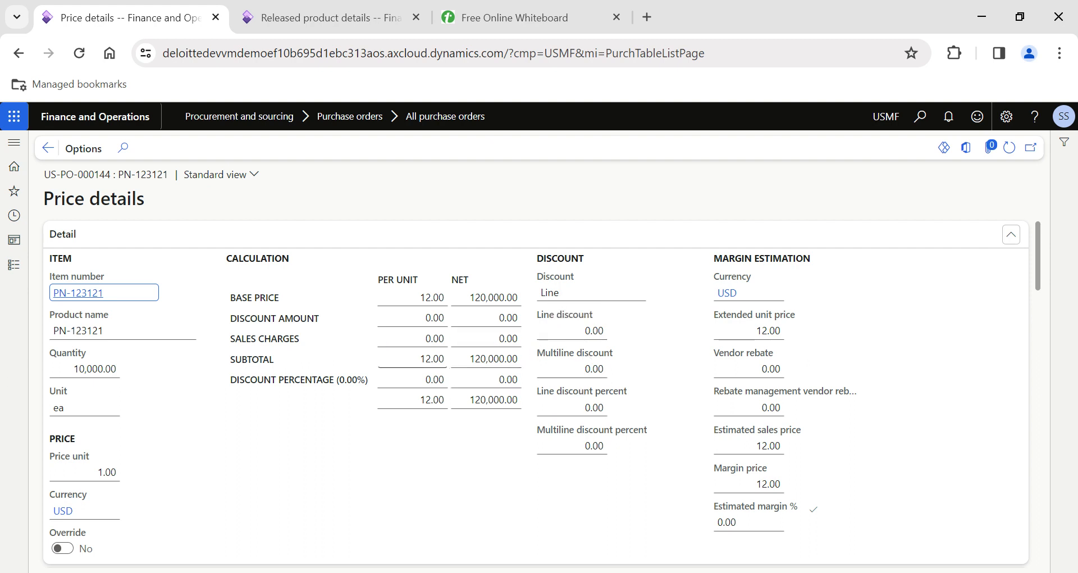
# - Examine the price calculation, applied and potential trade agreements, purchase agreement, rebates and retail discounts in the line's price details
pyautogui.scroll(-1, 288, 414)
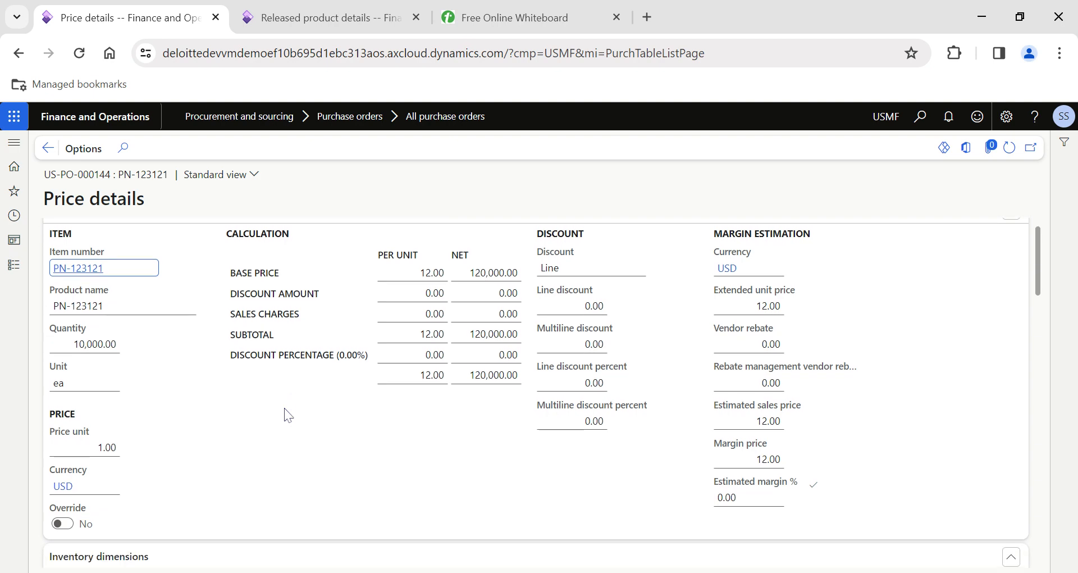
pyautogui.scroll(-7, 287, 414)
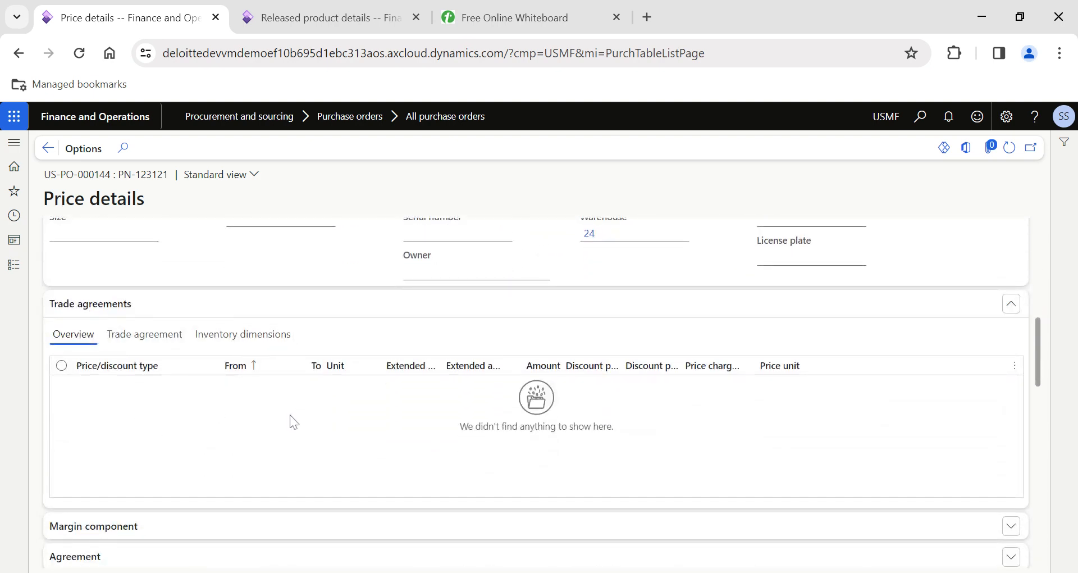
pyautogui.scroll(-3, 253, 429)
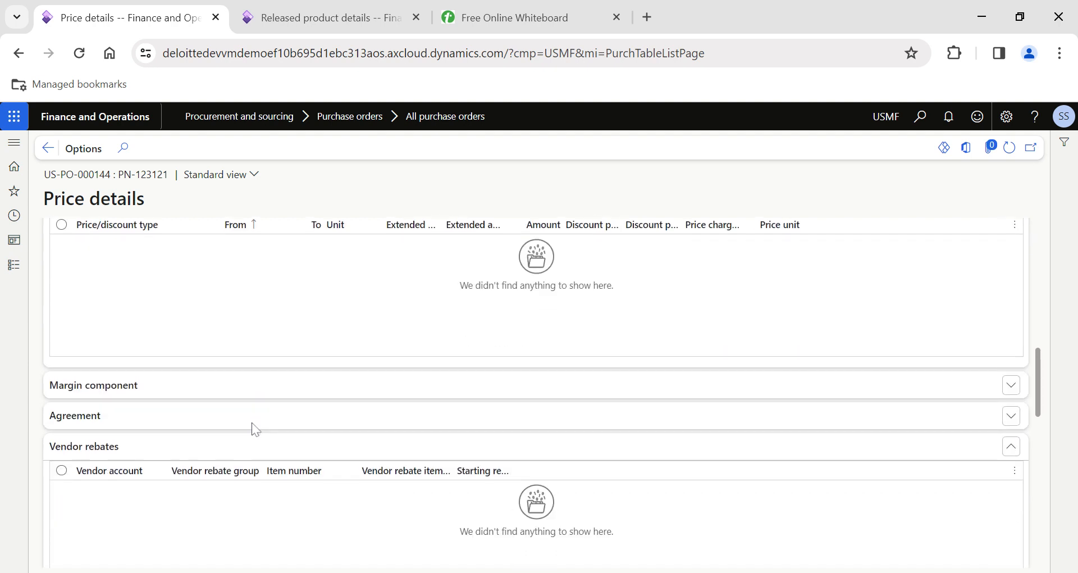
pyautogui.click(149, 421)
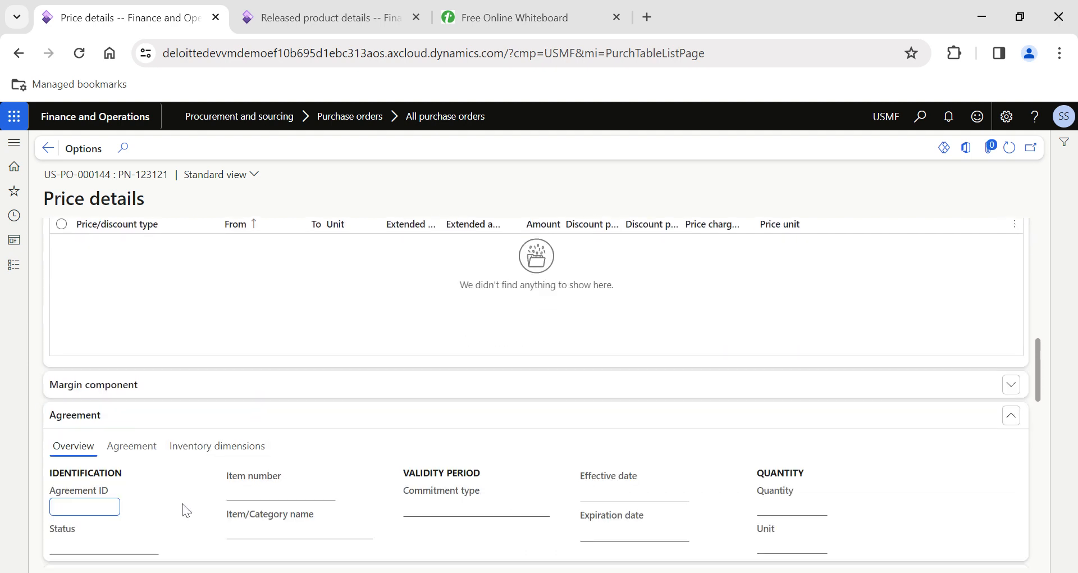
pyautogui.scroll(-2, 184, 509)
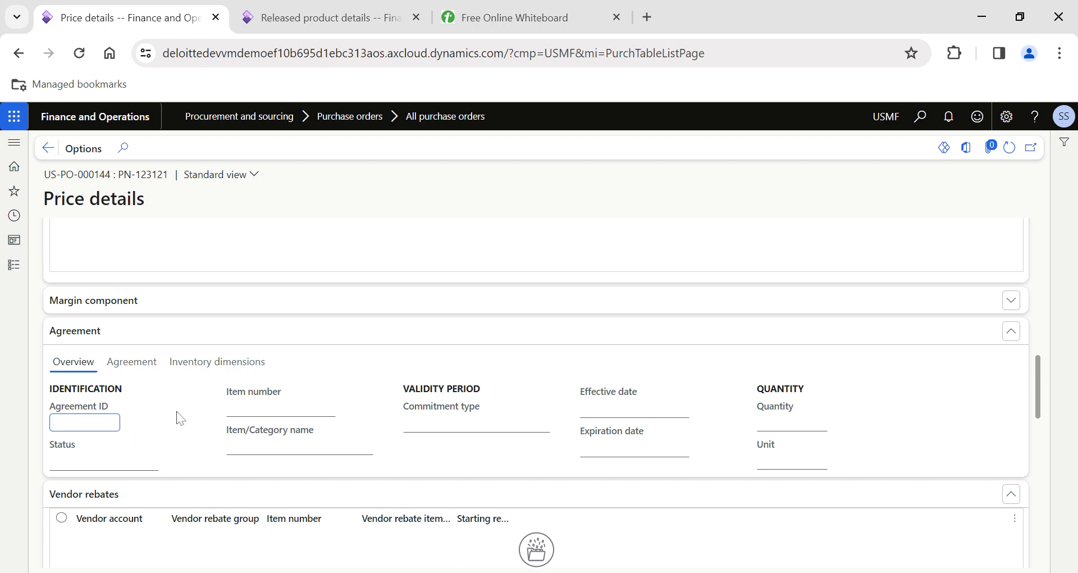
pyautogui.scroll(-8, 179, 417)
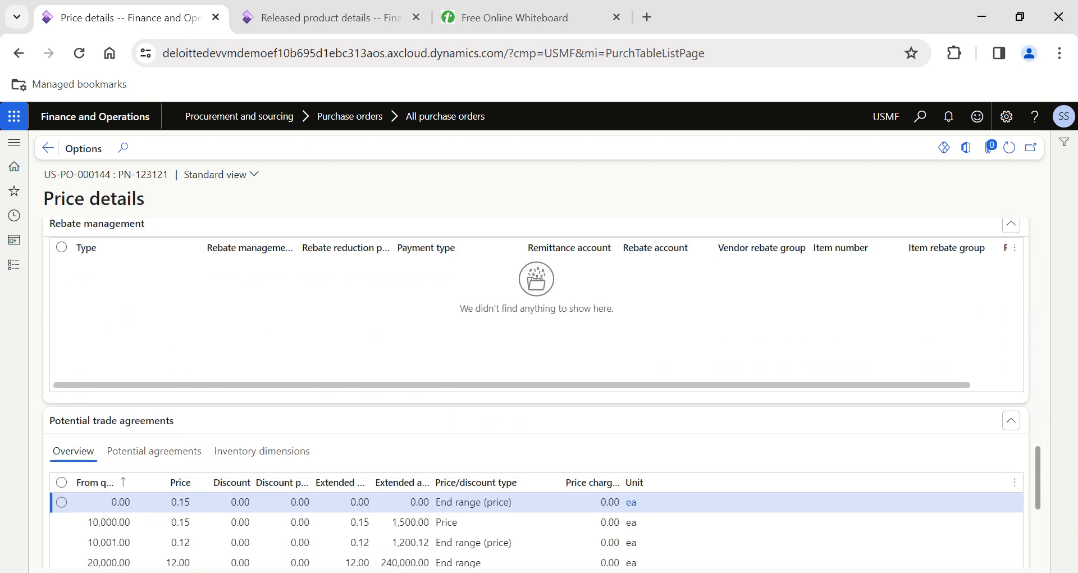
pyautogui.scroll(-5, 184, 478)
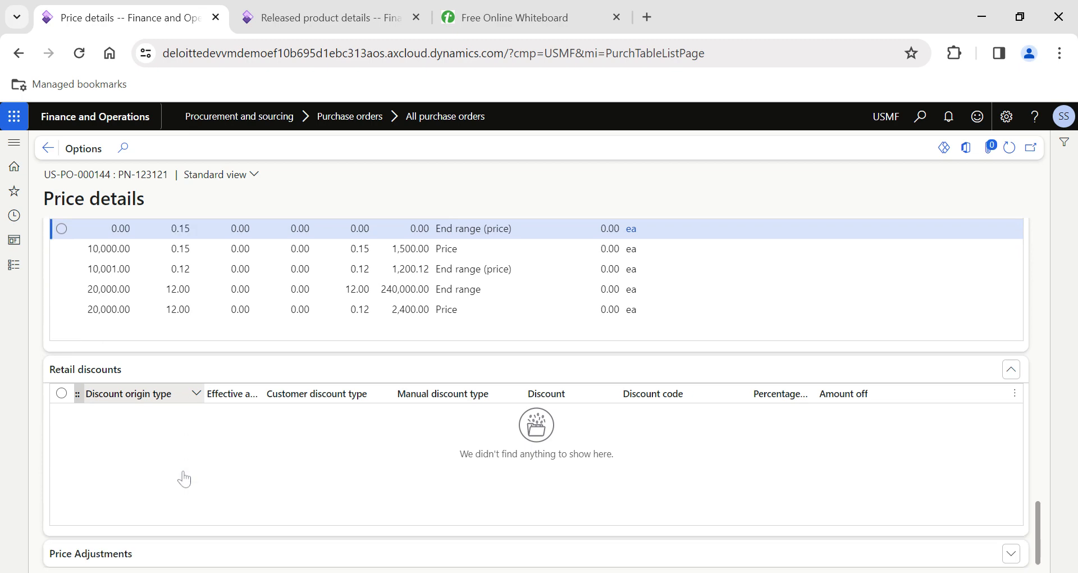
pyautogui.scroll(15, 184, 479)
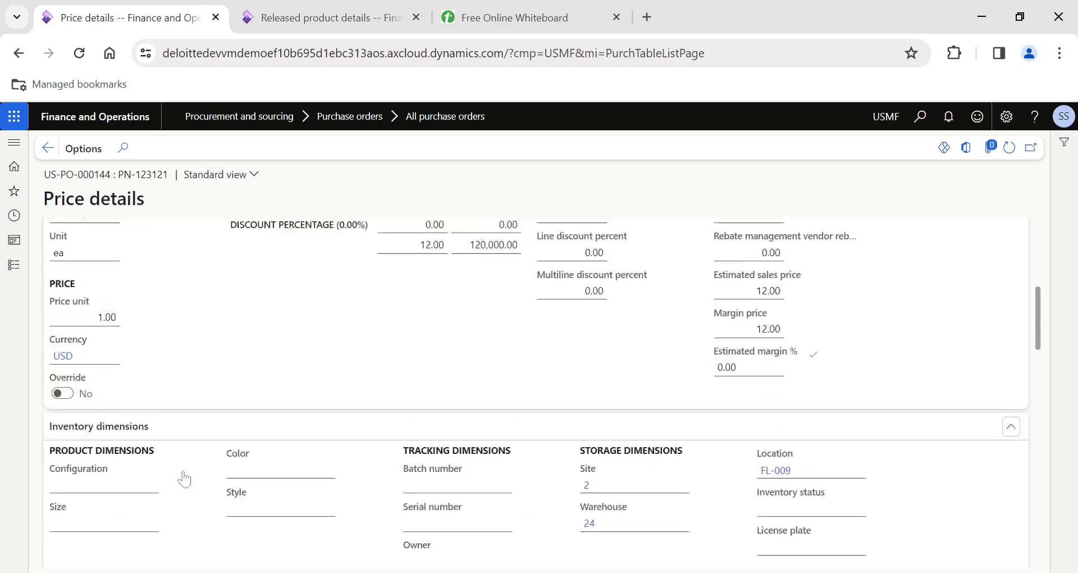
# - Close the price details and set the PN-123121 order line's quantity to 10,001
pyautogui.click(46, 158)
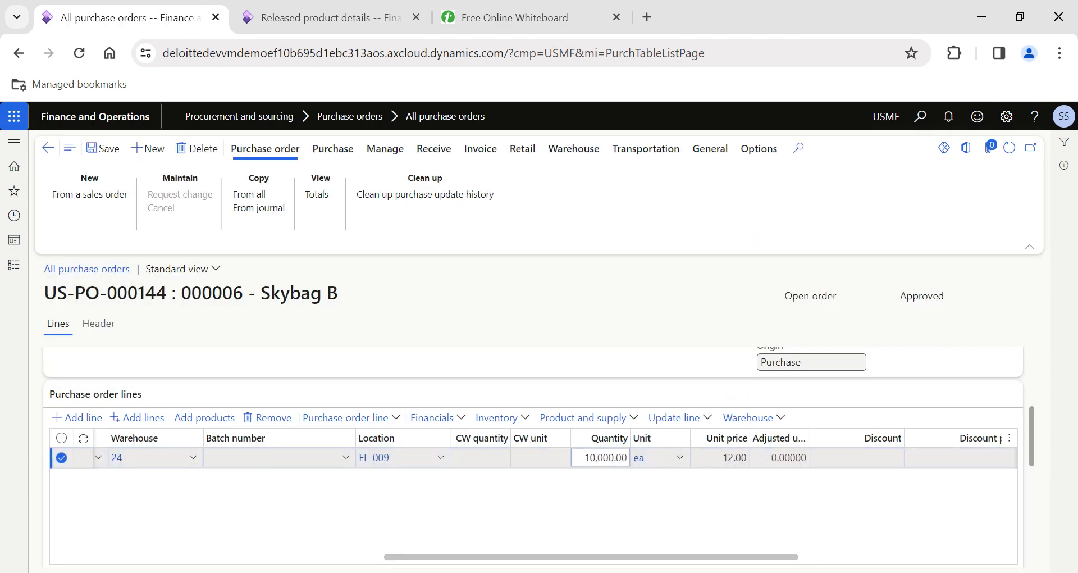
pyautogui.press('BackSpace')
pyautogui.write('1')
pyautogui.press('Tab')
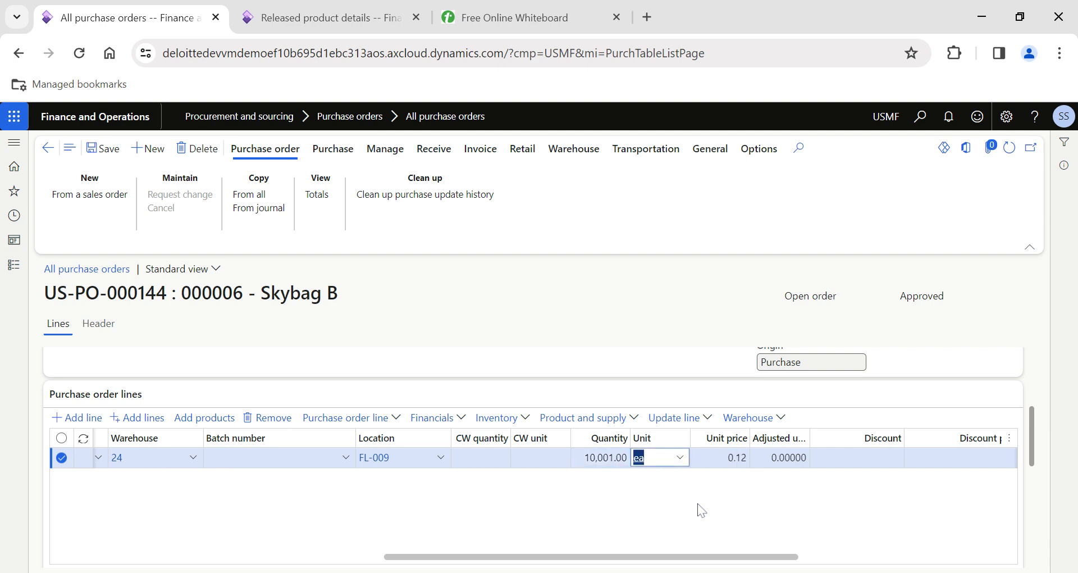
# - Open the price details of the PN-123121 line and examine the price calculation and the applied trade agreement
pyautogui.click(396, 418)
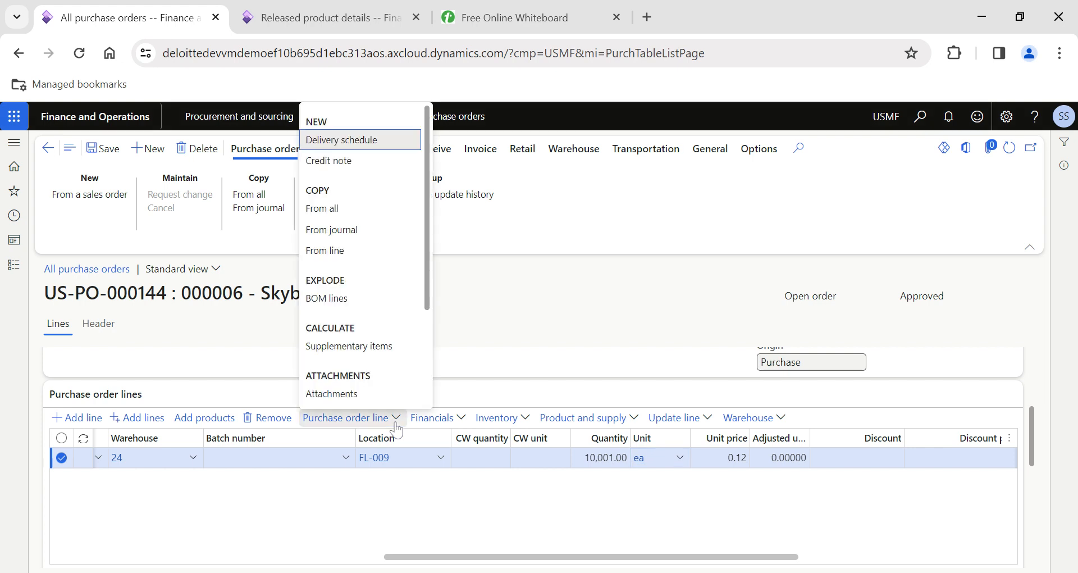
pyautogui.scroll(-3, 359, 319)
pyautogui.click(348, 319)
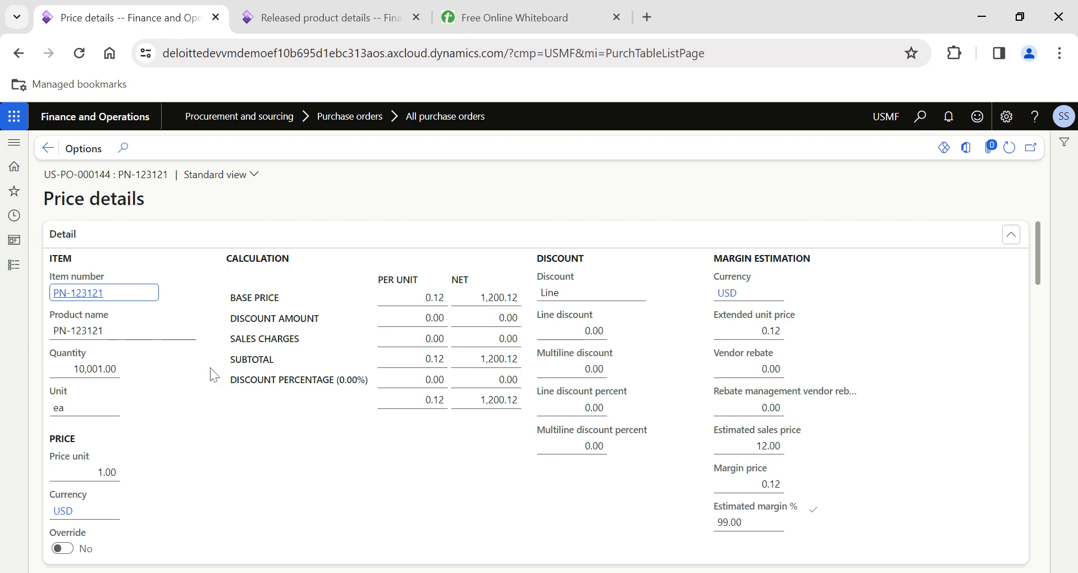
pyautogui.scroll(-3, 201, 375)
pyautogui.scroll(-5, 201, 376)
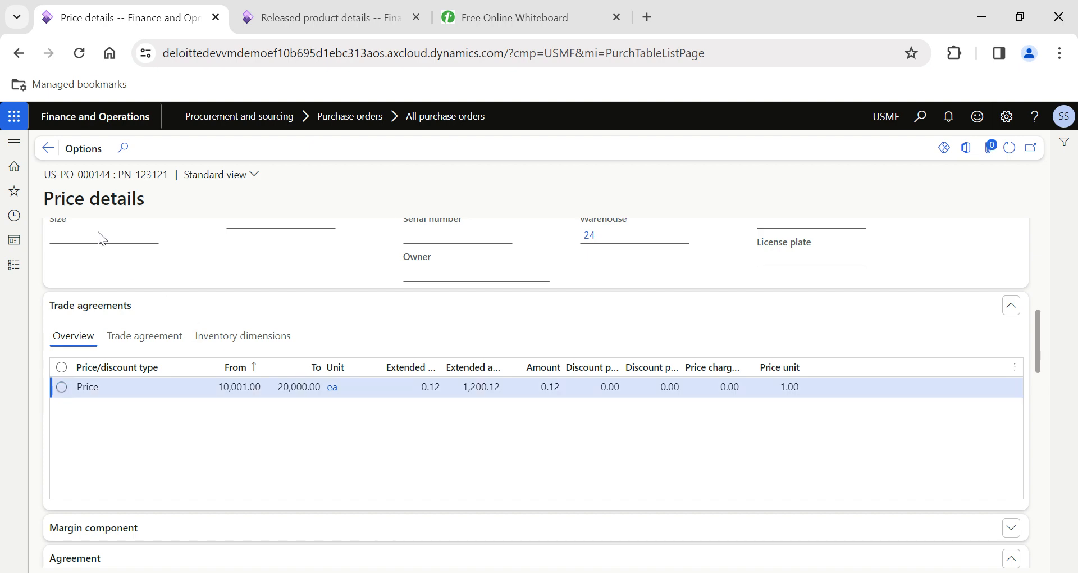
# - Turn off Enable price details in the Prices section of the procurement and sourcing parameters
pyautogui.click(48, 148)
pyautogui.click(15, 265)
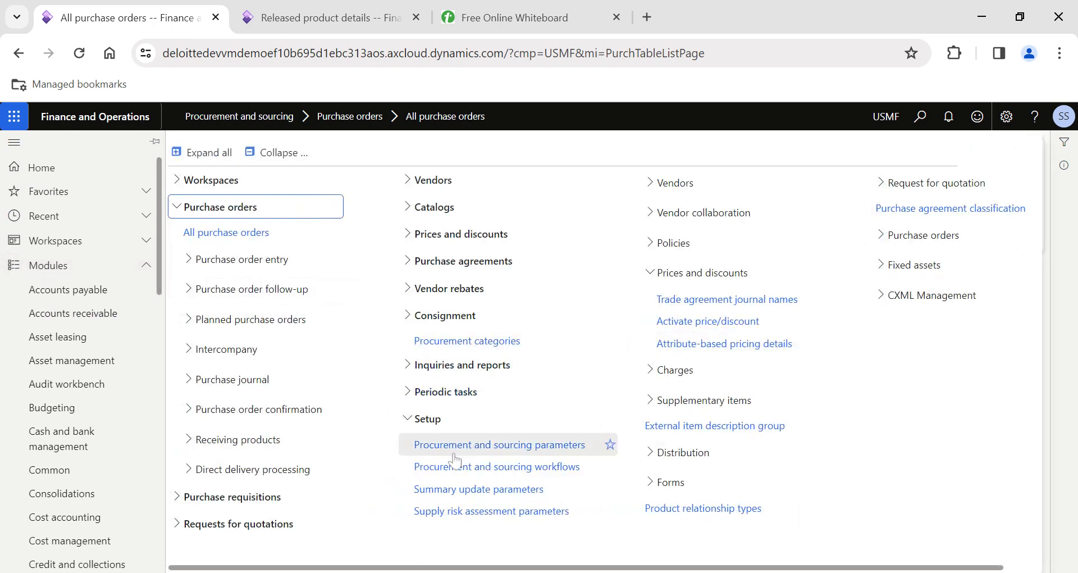
pyautogui.click(486, 447)
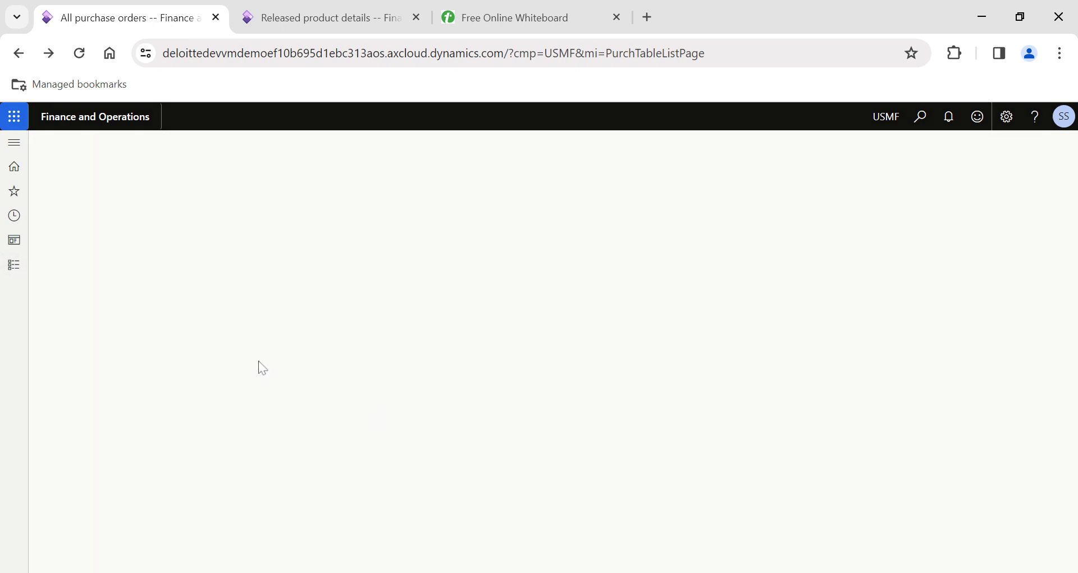
pyautogui.click(81, 290)
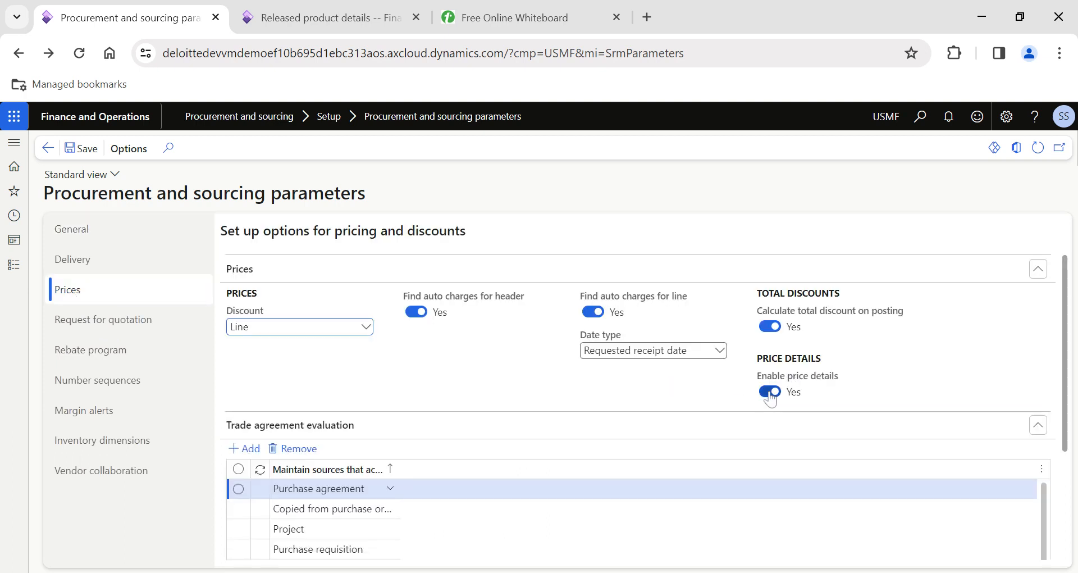
pyautogui.click(770, 392)
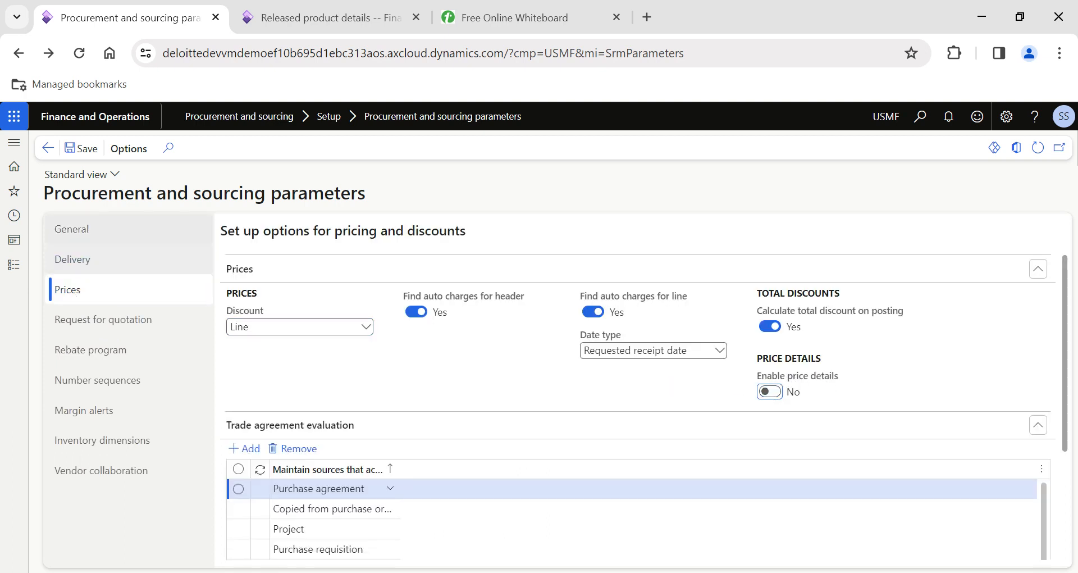
# - Reopen Skybag B's purchase order in edit mode and check whether the PN-123121 line still offers the price details option
pyautogui.click(17, 272)
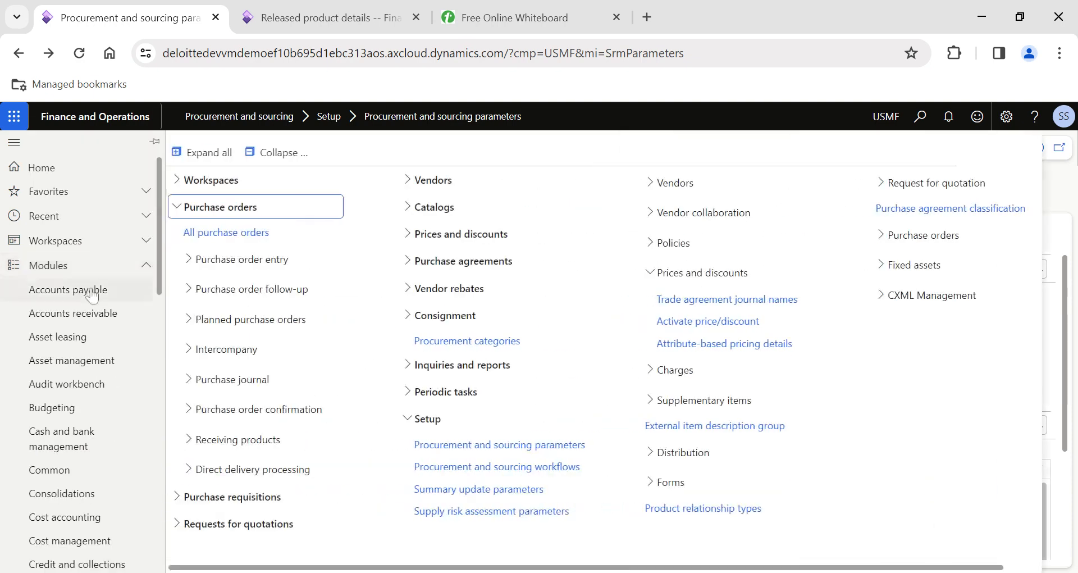
pyautogui.click(207, 232)
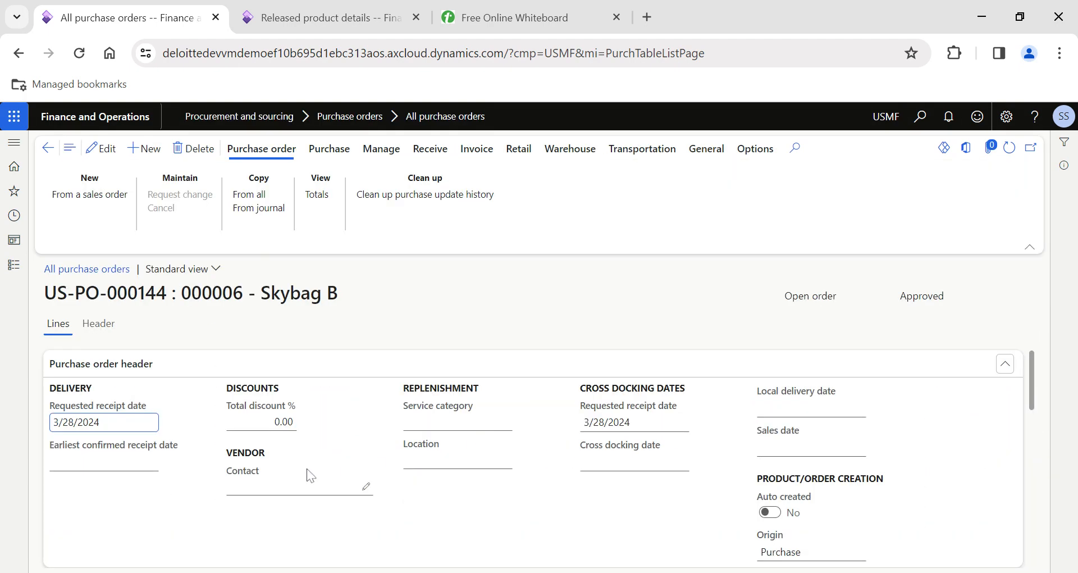
pyautogui.click(366, 486)
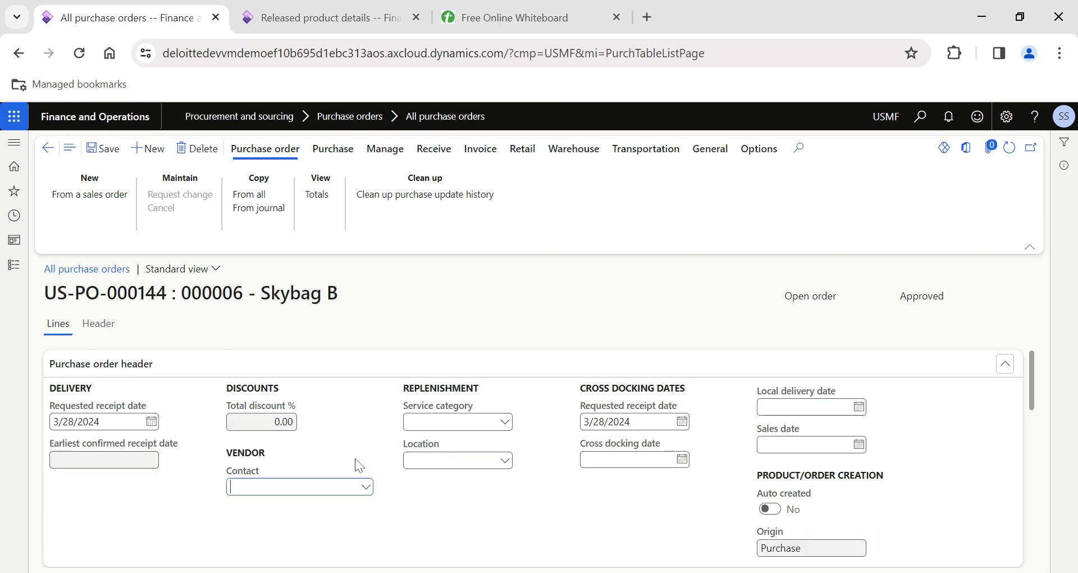
pyautogui.scroll(-3, 382, 449)
pyautogui.click(391, 424)
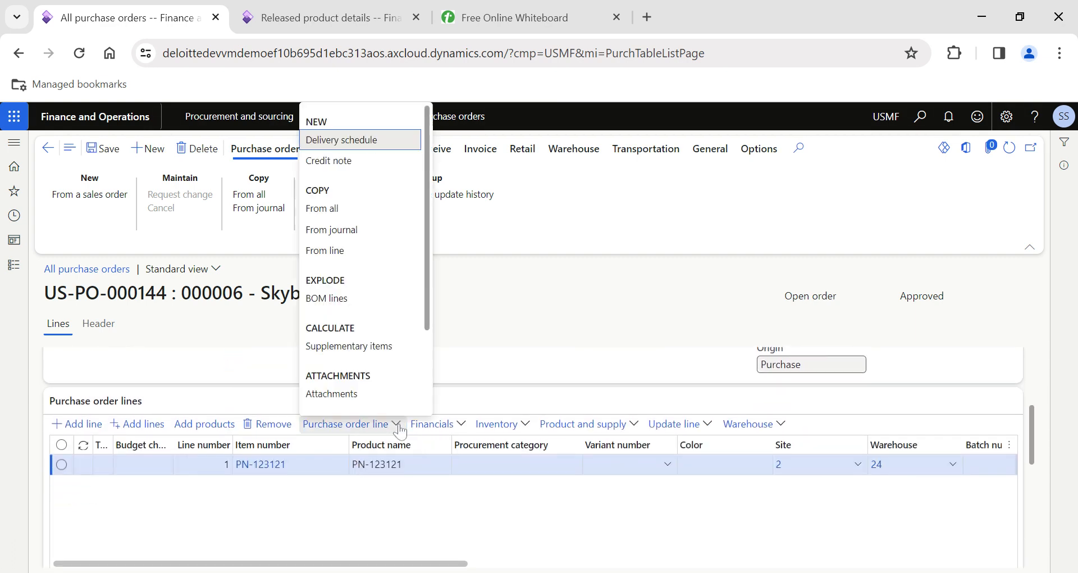
pyautogui.scroll(-2, 358, 287)
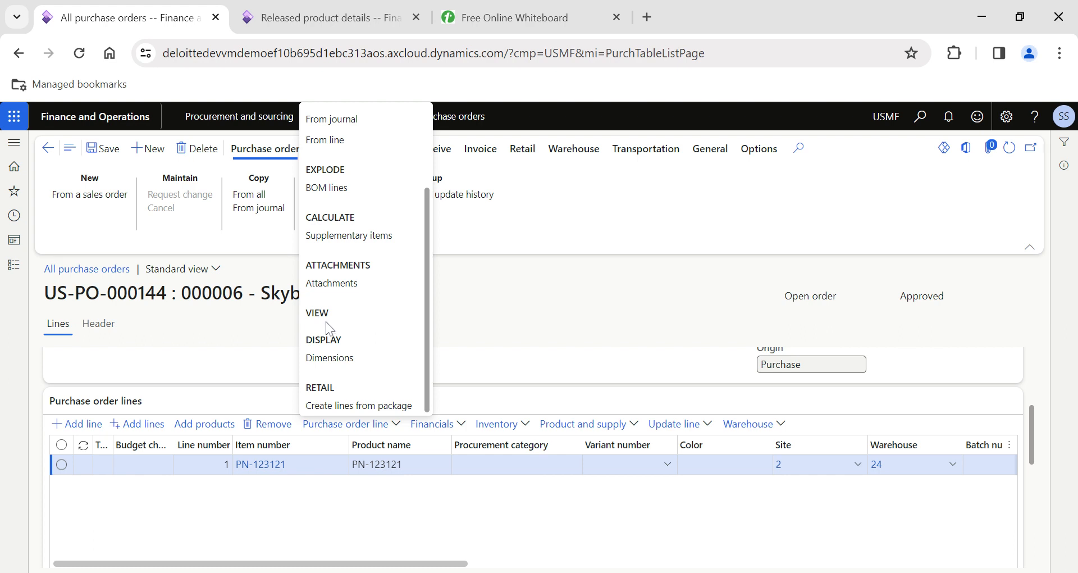
# - Check the topic list on the online whiteboard, then return to the Finance and Operations dashboard
pyautogui.click(488, 14)
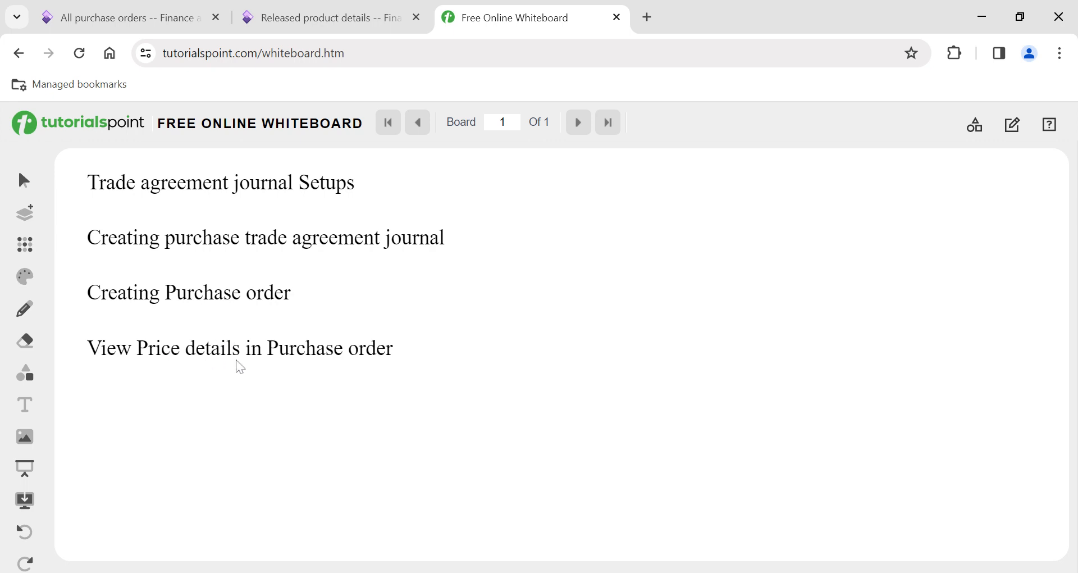
pyautogui.click(159, 17)
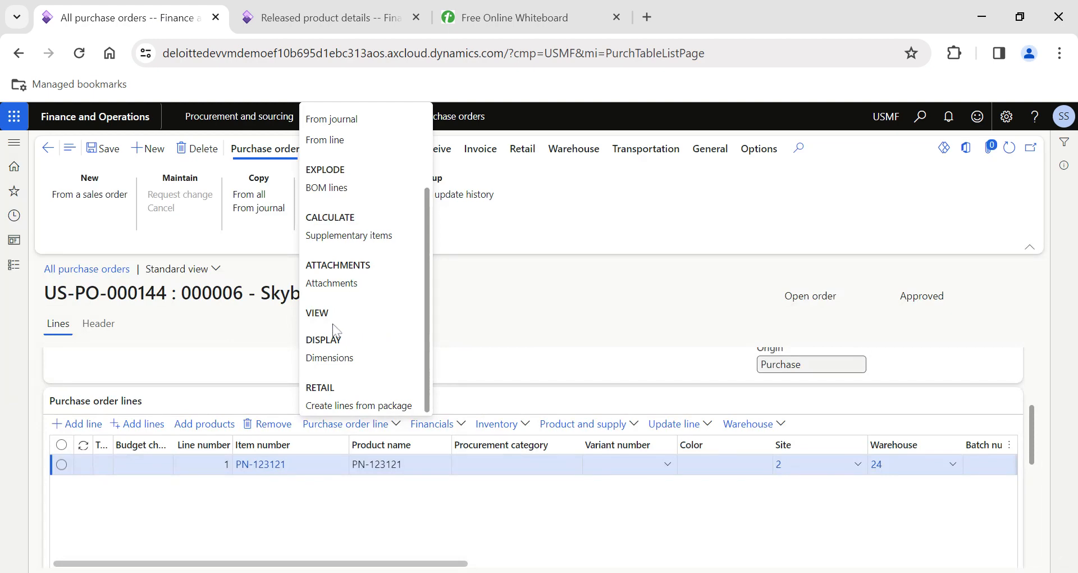
pyautogui.click(469, 317)
pyautogui.click(75, 119)
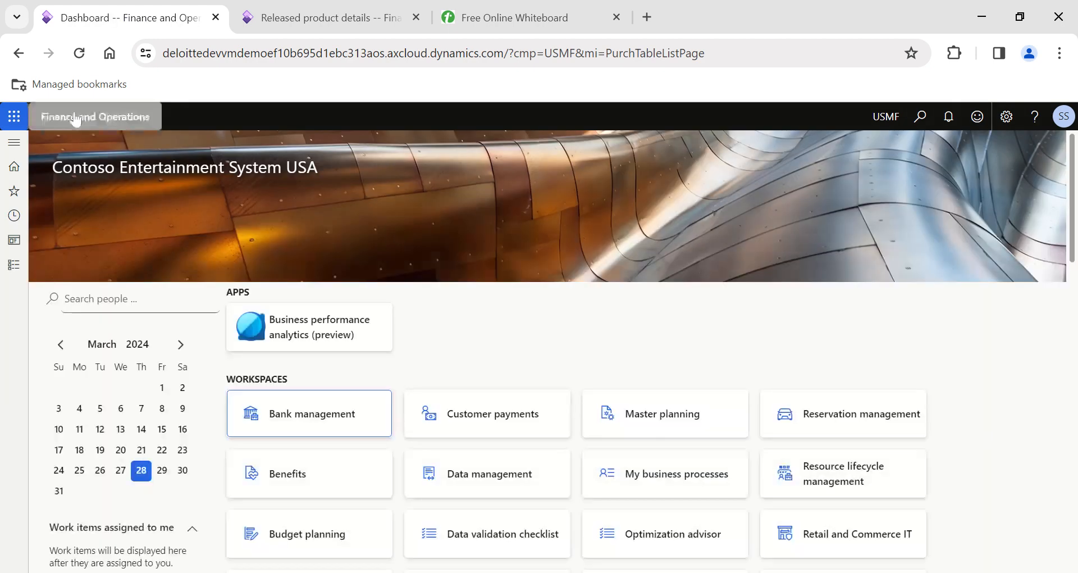